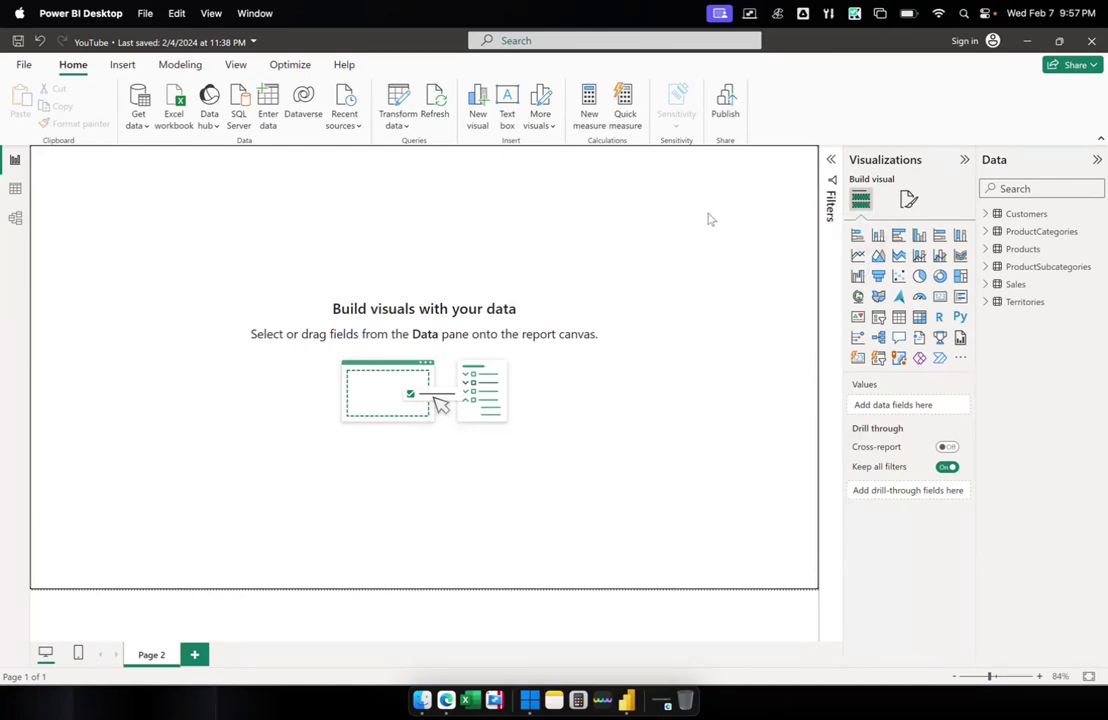
# Add an empty clustered bar chart to Page 2 and nudge it away from the top-left corner.
pyautogui.click(898, 236)
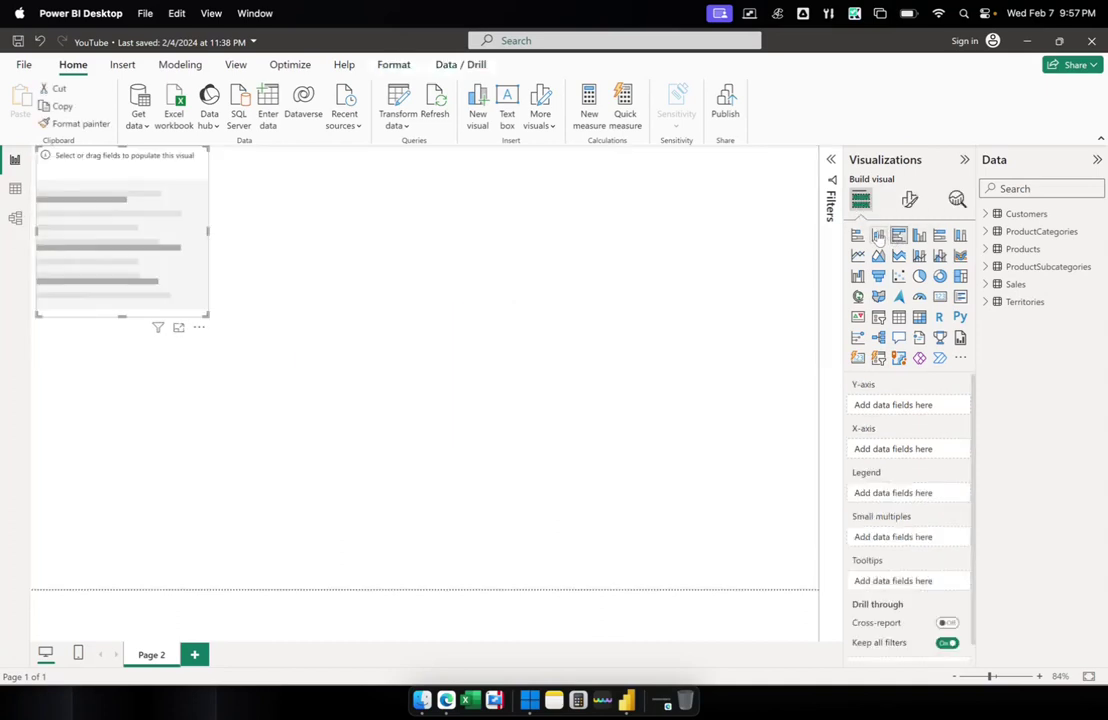
pyautogui.moveTo(155, 144); pyautogui.dragTo(273, 195)
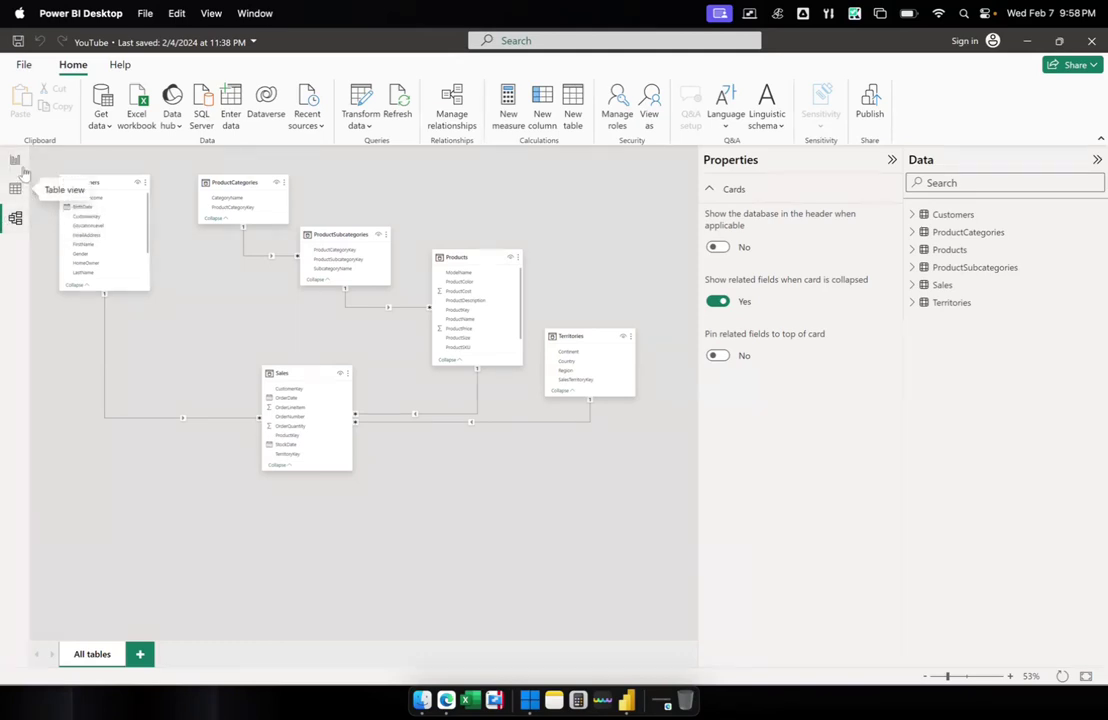
pyautogui.click(18, 163)
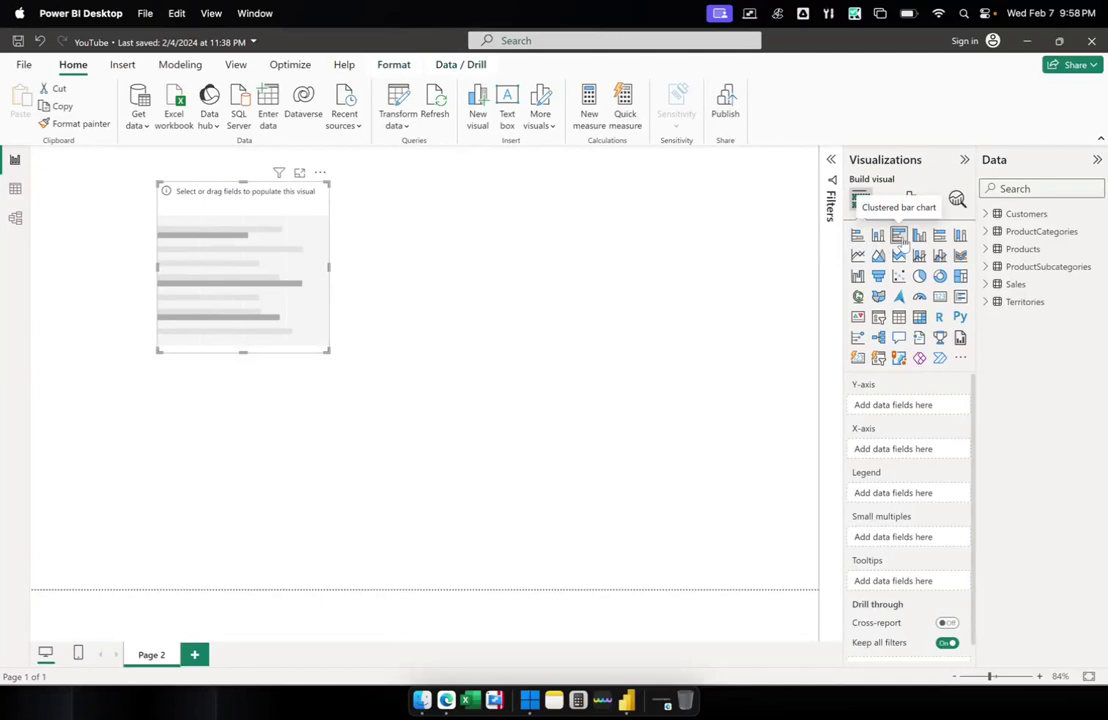
# Put Products' ProductName on the bar chart's Y-axis and enlarge the visual.
pyautogui.click(985, 249)
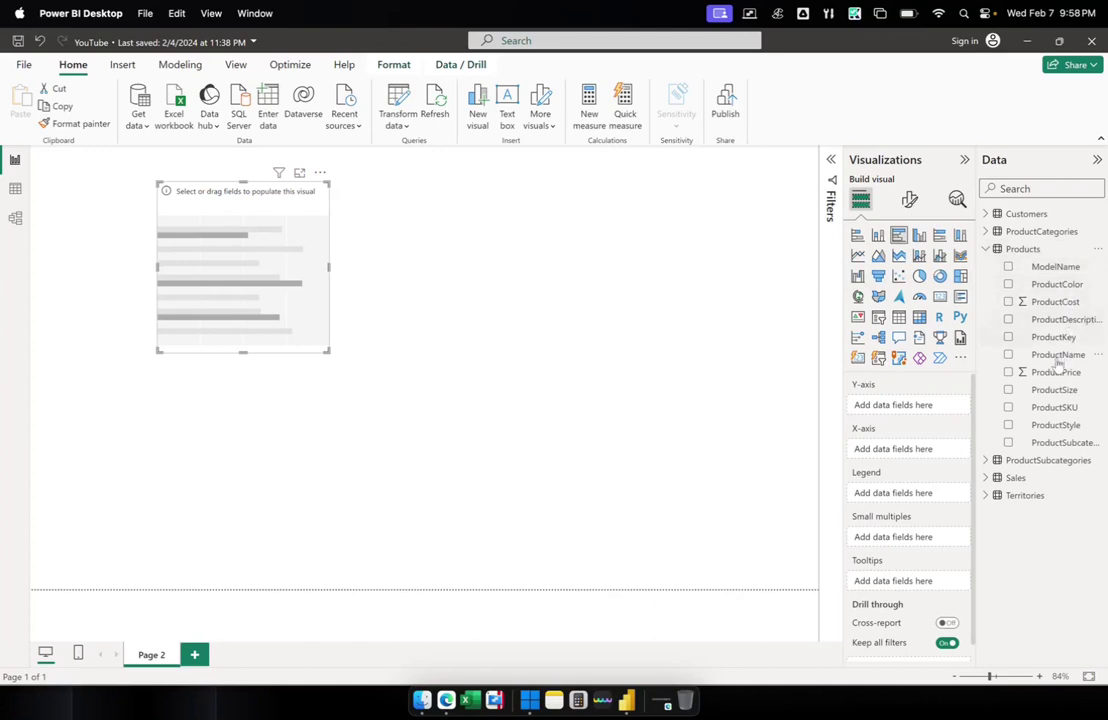
pyautogui.moveTo(1057, 365); pyautogui.dragTo(891, 426)
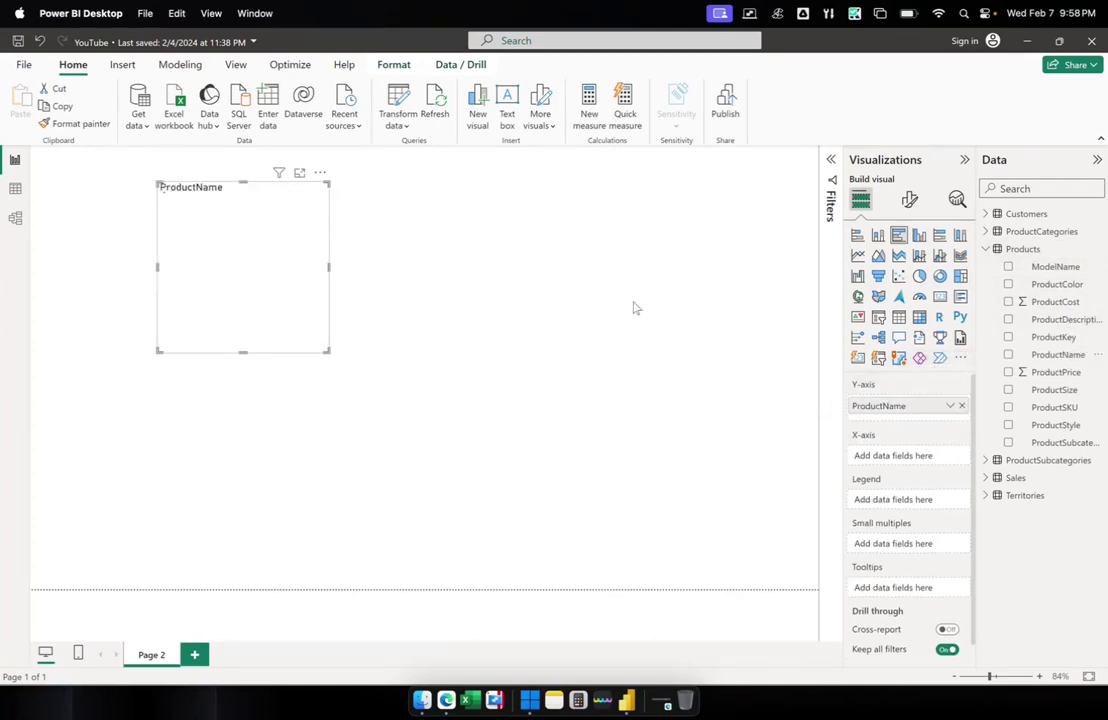
pyautogui.moveTo(329, 352); pyautogui.dragTo(446, 472)
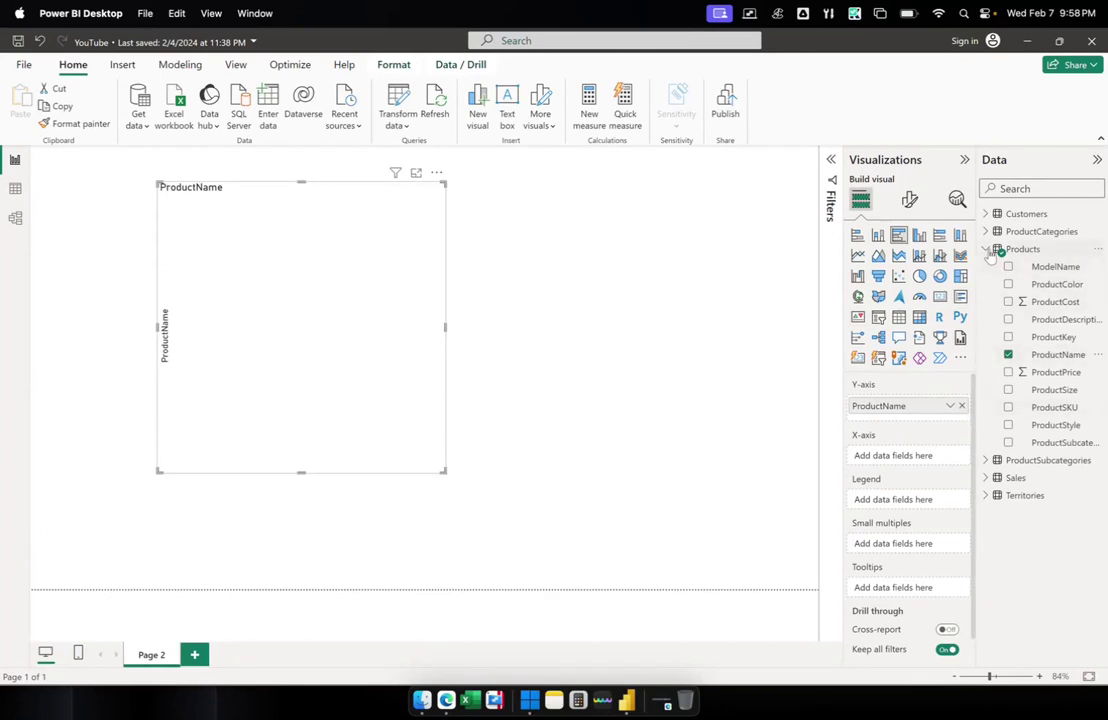
# Plot Sales OrderQuantity on the X-axis and widen the chart to show more product bars.
pyautogui.click(987, 478)
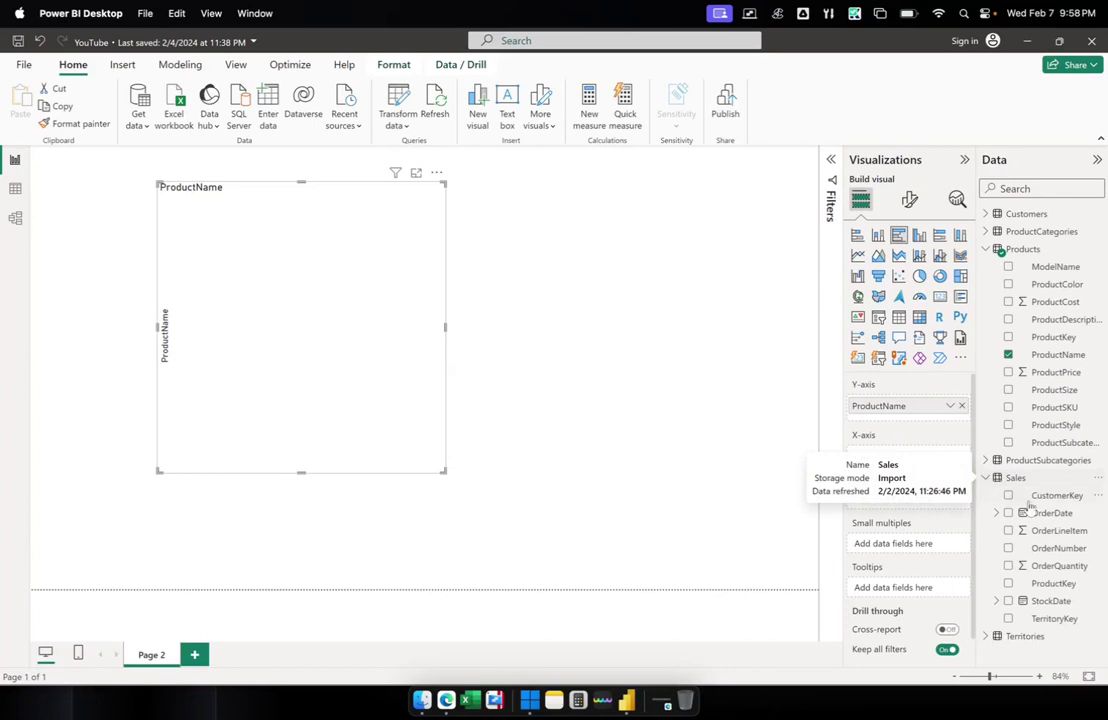
pyautogui.moveTo(1058, 566); pyautogui.dragTo(900, 459)
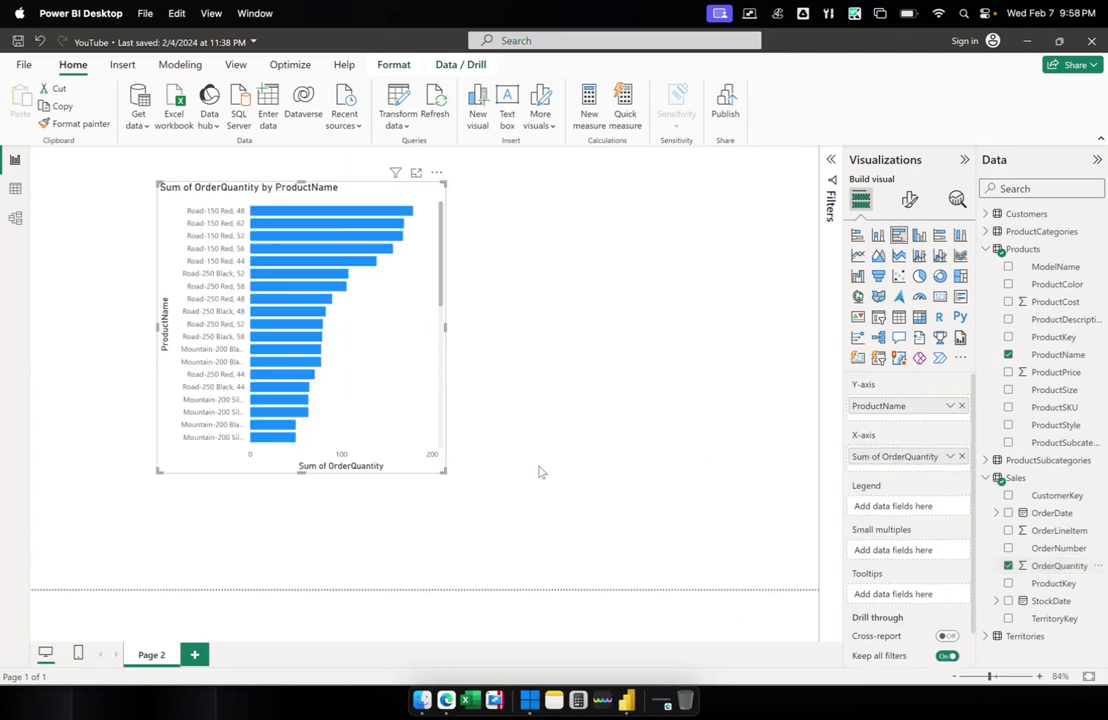
pyautogui.moveTo(443, 470); pyautogui.dragTo(474, 563)
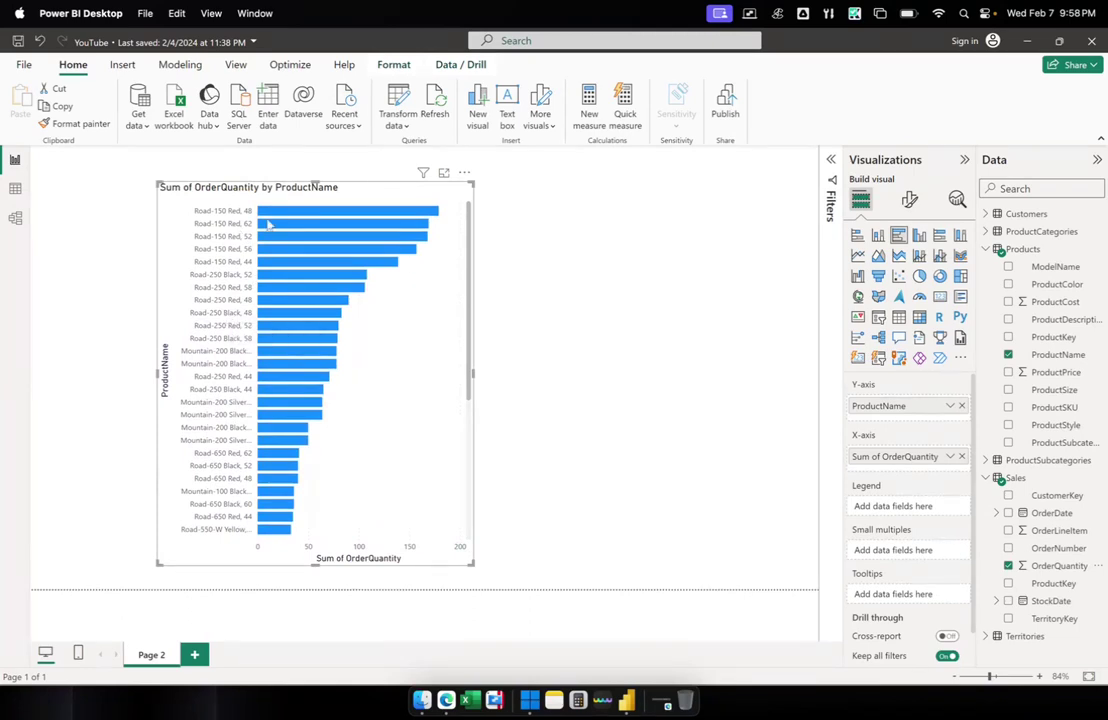
pyautogui.moveTo(302, 229)
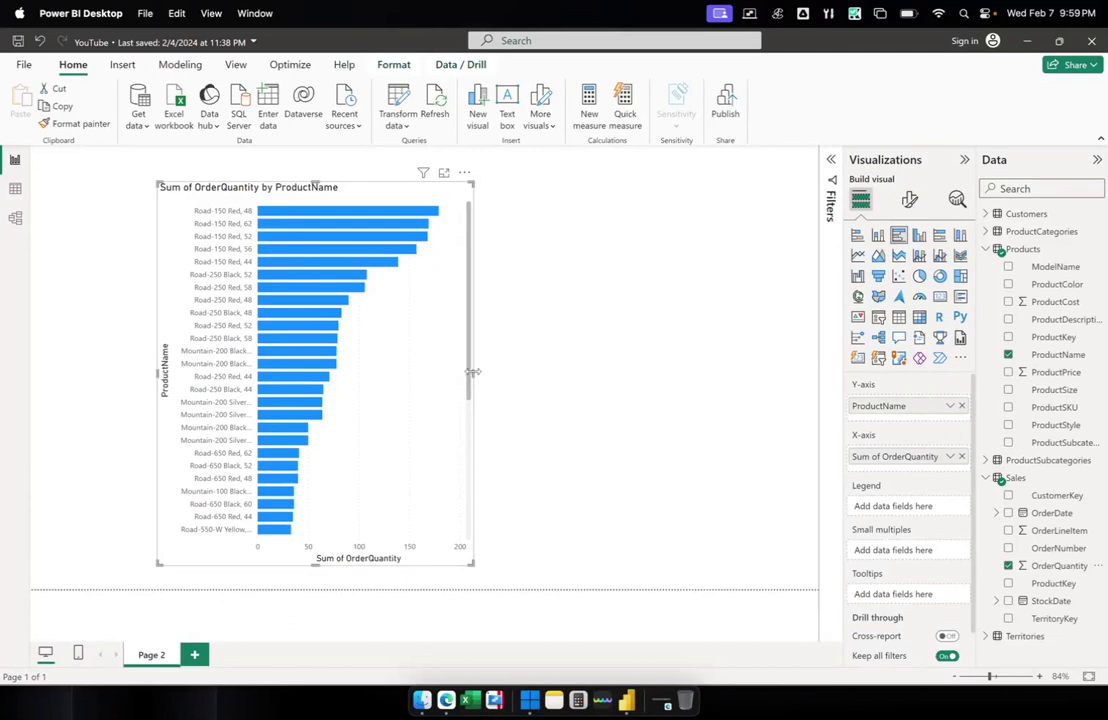
pyautogui.moveTo(472, 372); pyautogui.dragTo(670, 396)
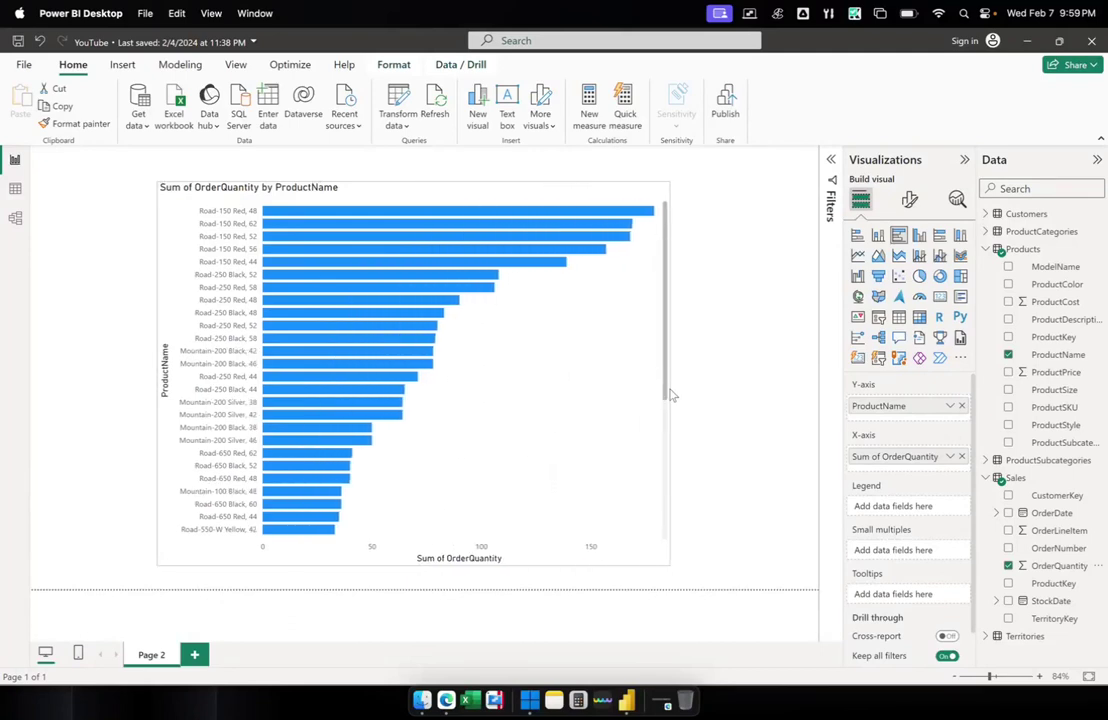
pyautogui.scroll(-3, 491, 321)
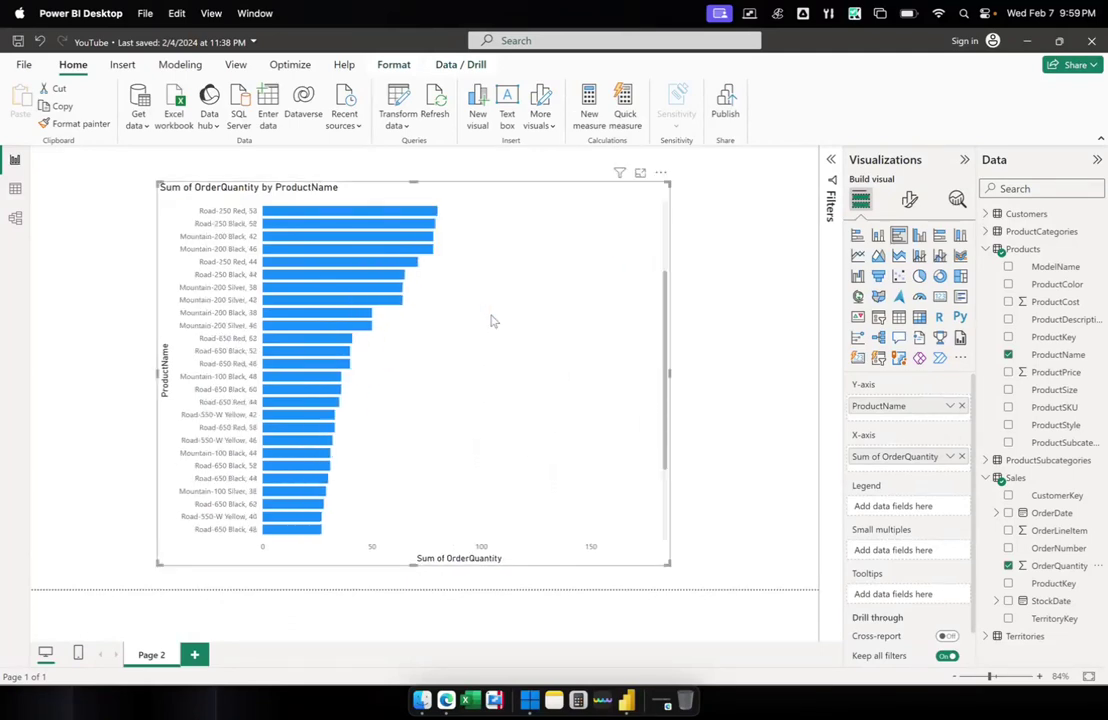
pyautogui.scroll(-3, 500, 324)
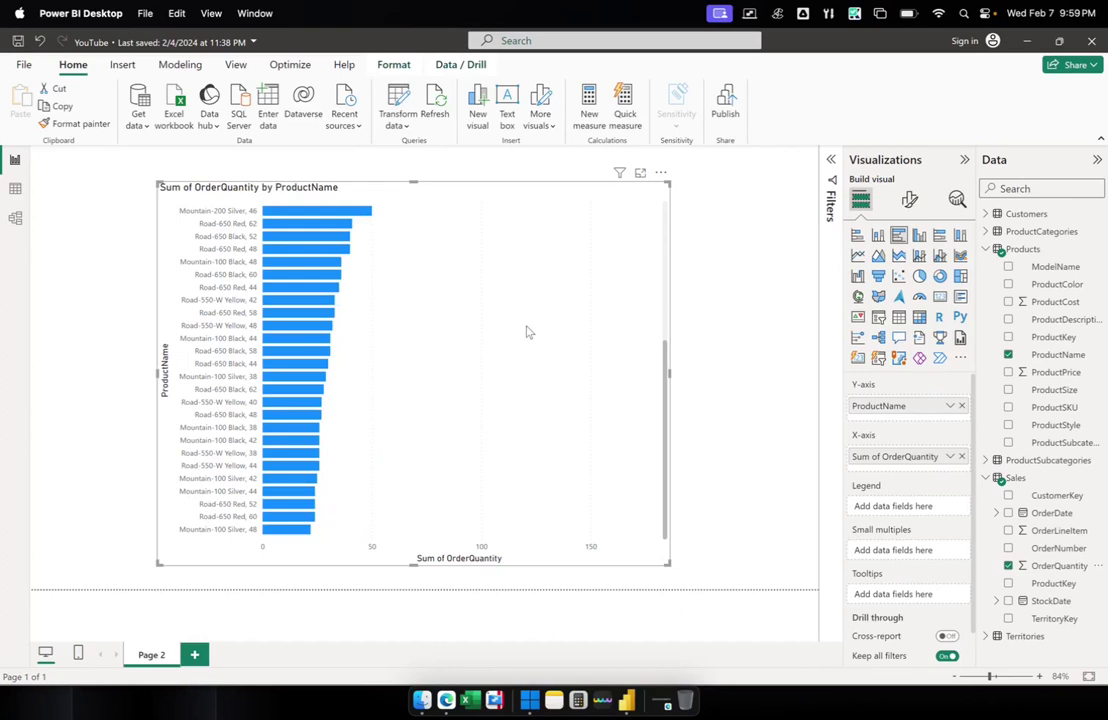
pyautogui.scroll(6, 528, 332)
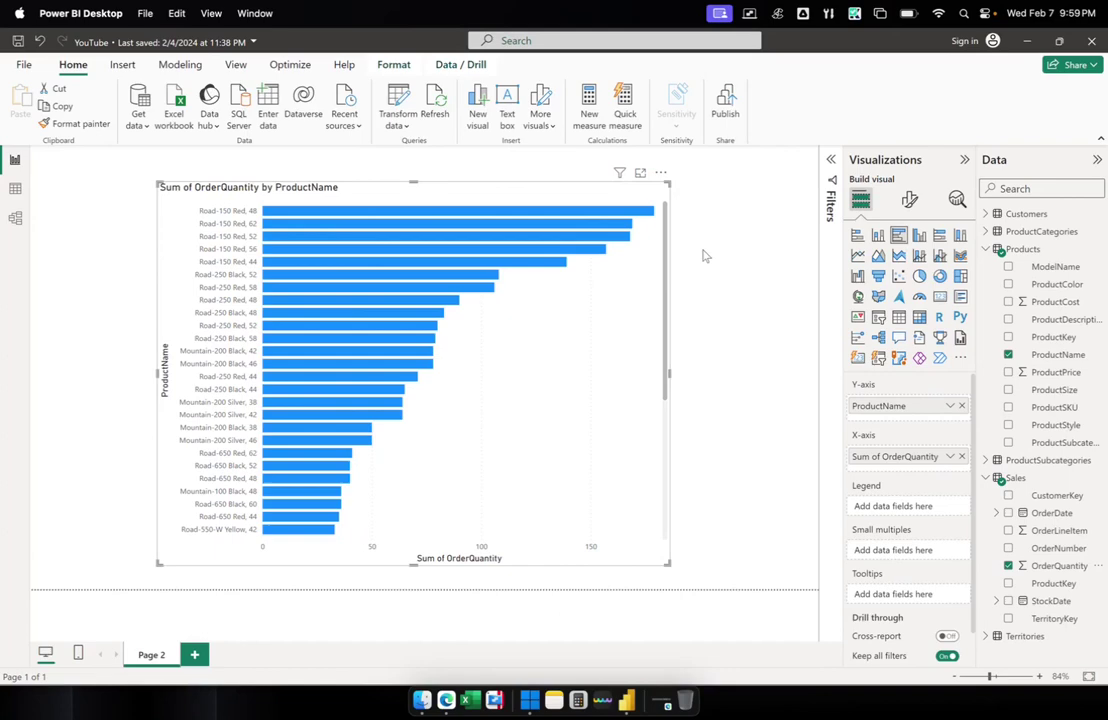
# Select the bar chart and view its General and Visual formatting settings.
pyautogui.click(752, 272)
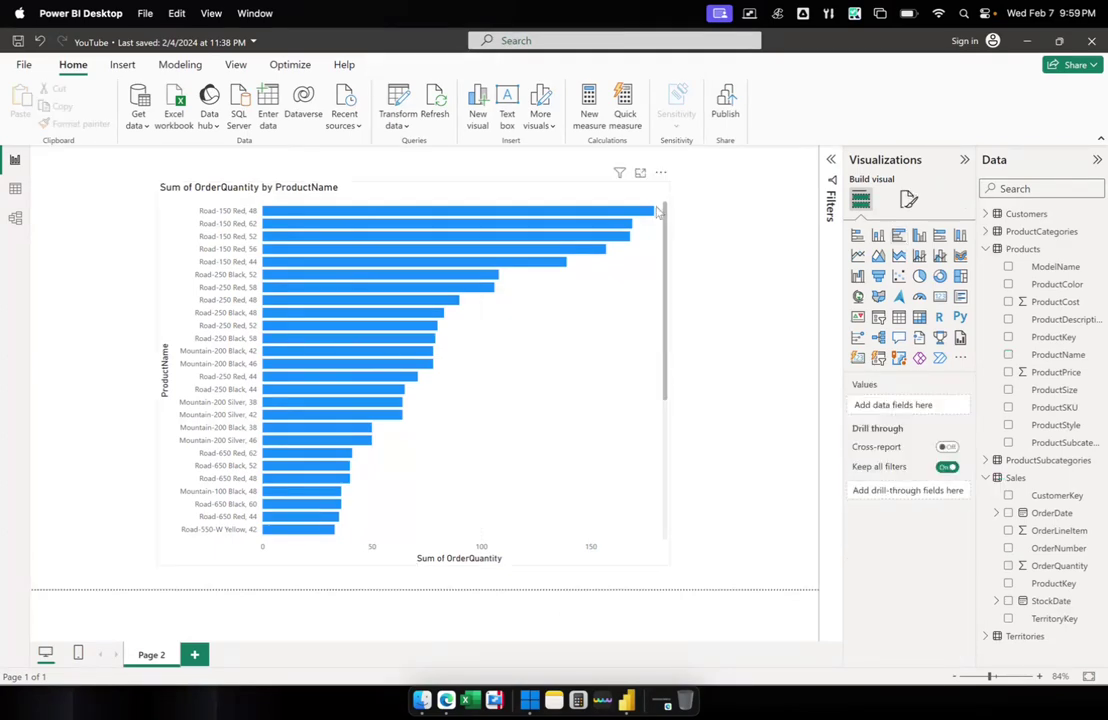
pyautogui.click(440, 199)
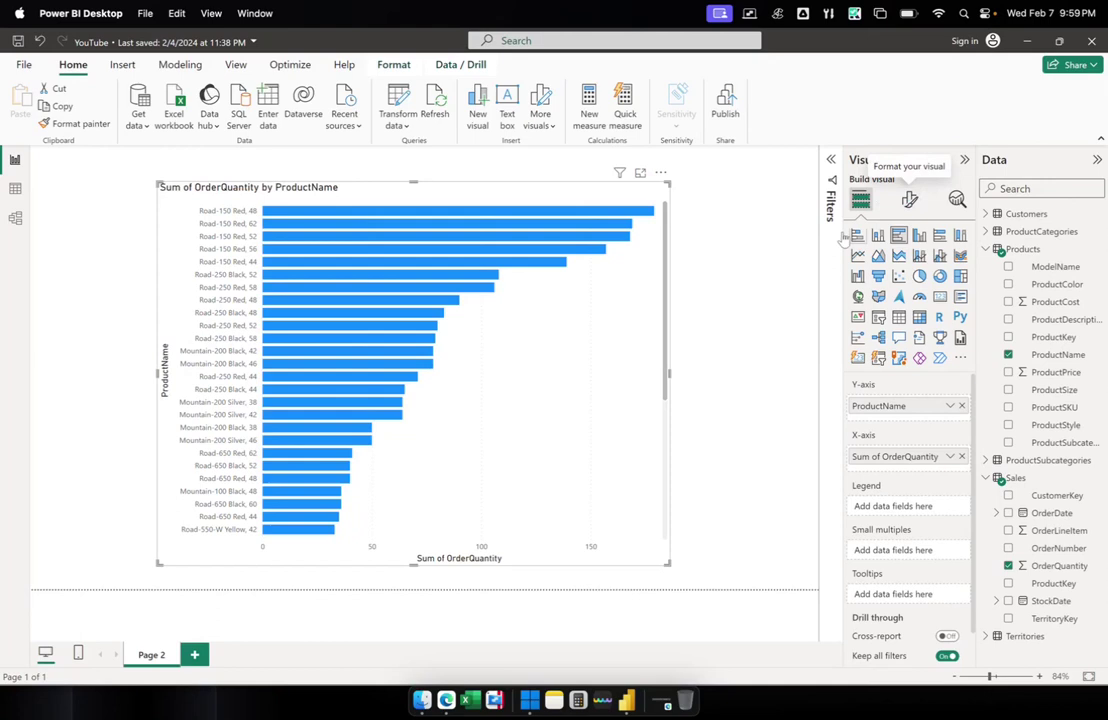
pyautogui.click(912, 201)
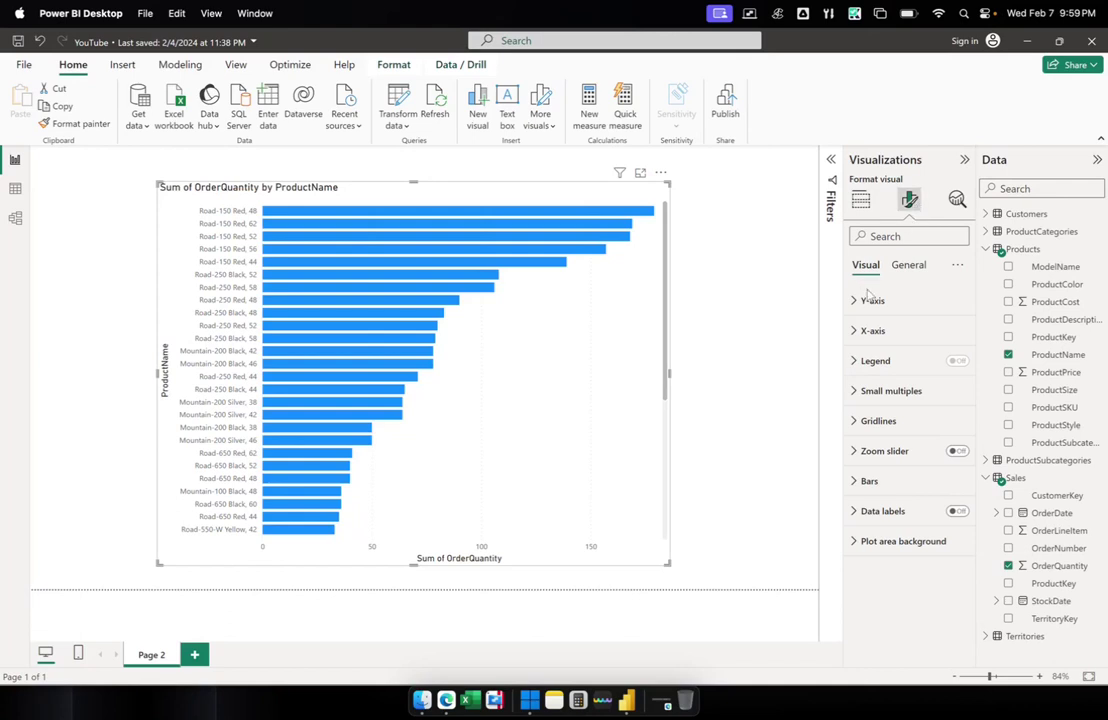
pyautogui.click(909, 266)
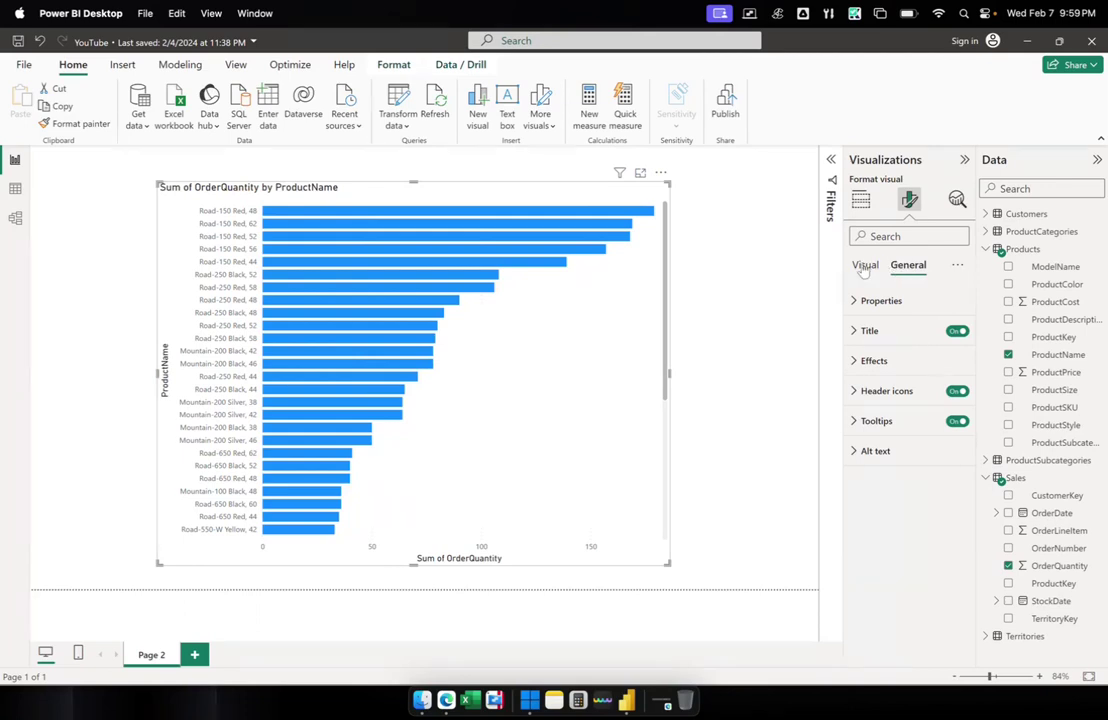
pyautogui.click(865, 266)
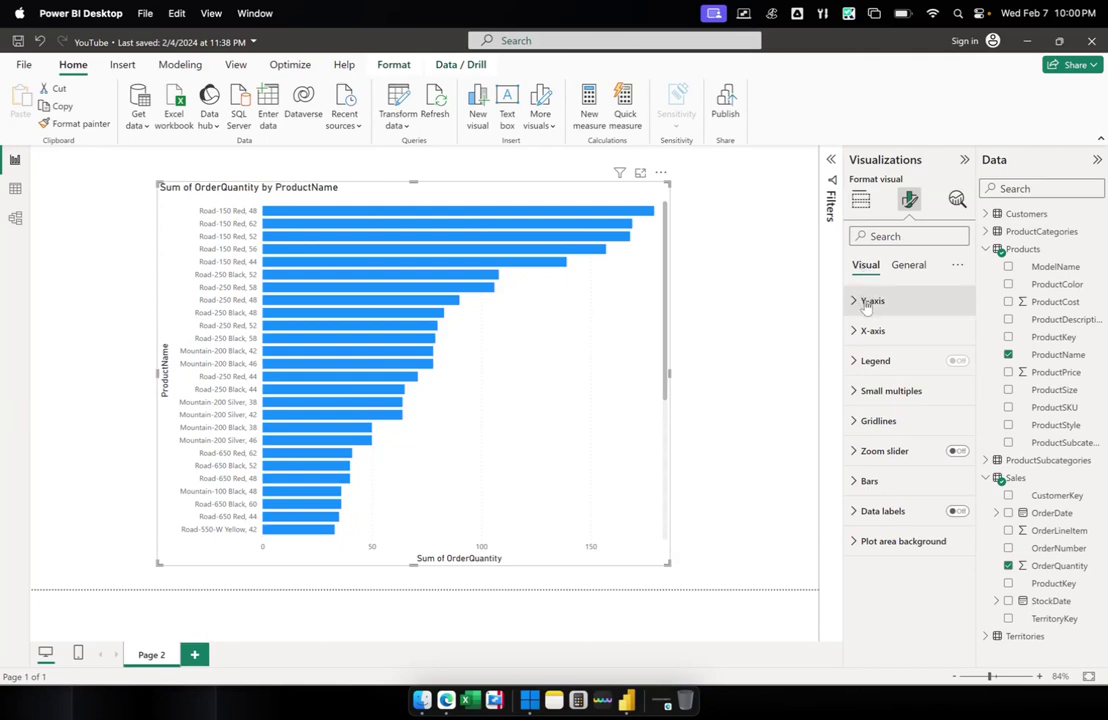
# Inspect the Y-axis, X-axis and Gridlines formatting sections of the chart.
pyautogui.click(866, 302)
pyautogui.click(866, 302)
pyautogui.click(885, 312)
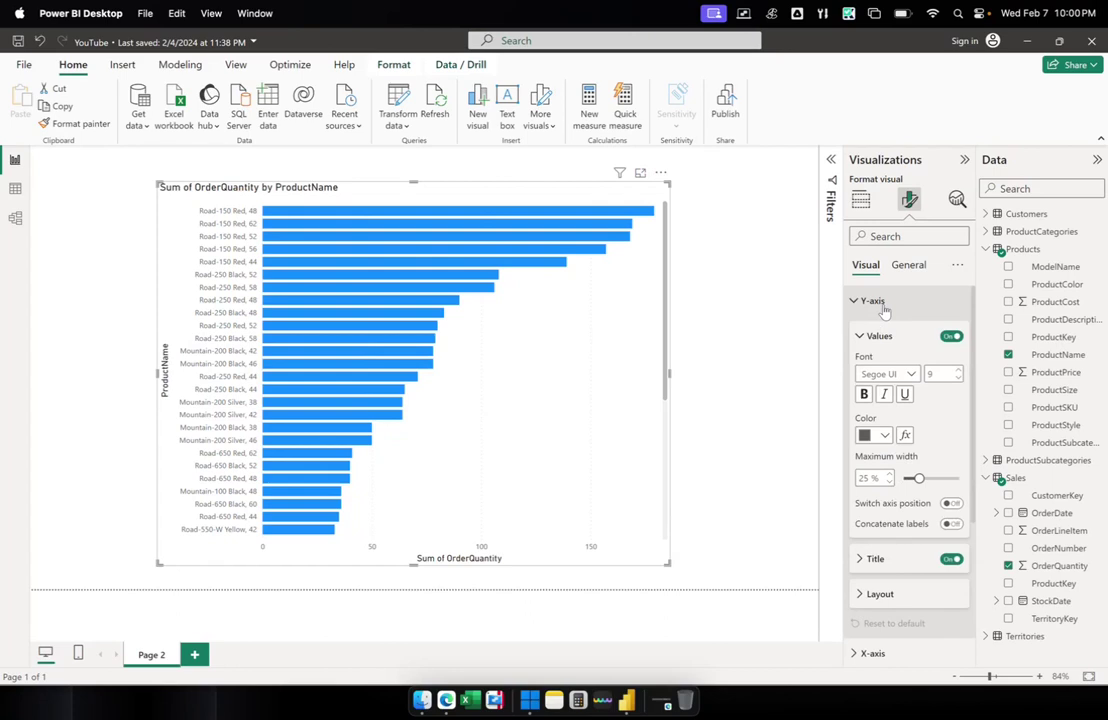
pyautogui.click(884, 308)
pyautogui.click(875, 331)
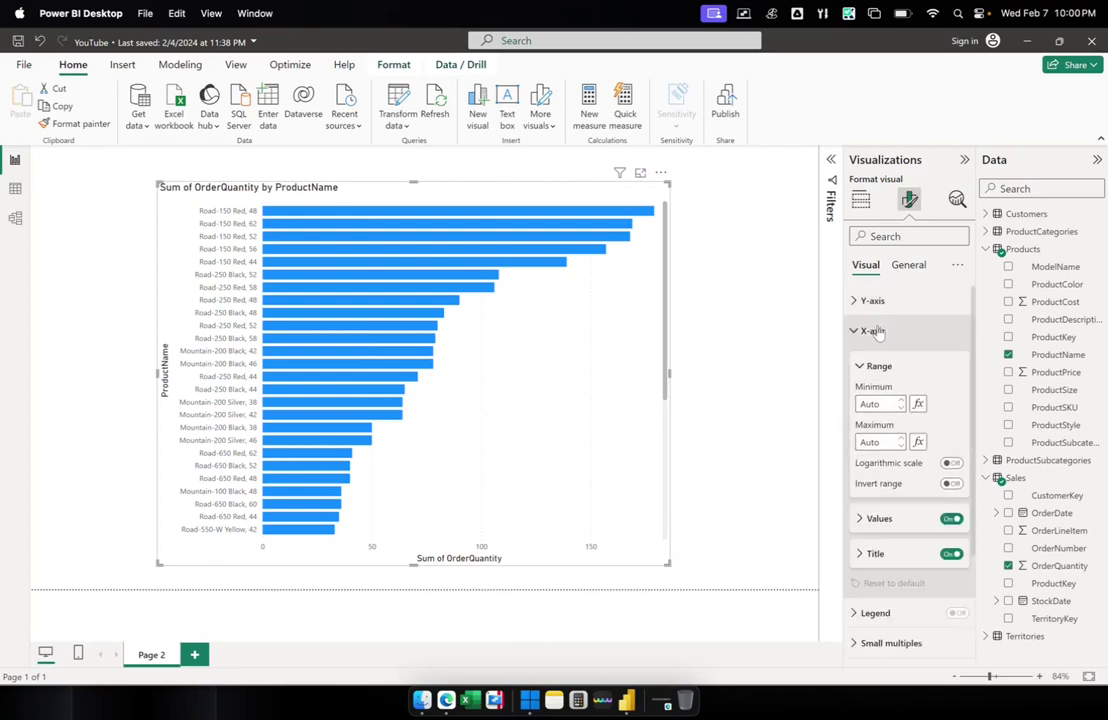
pyautogui.click(872, 330)
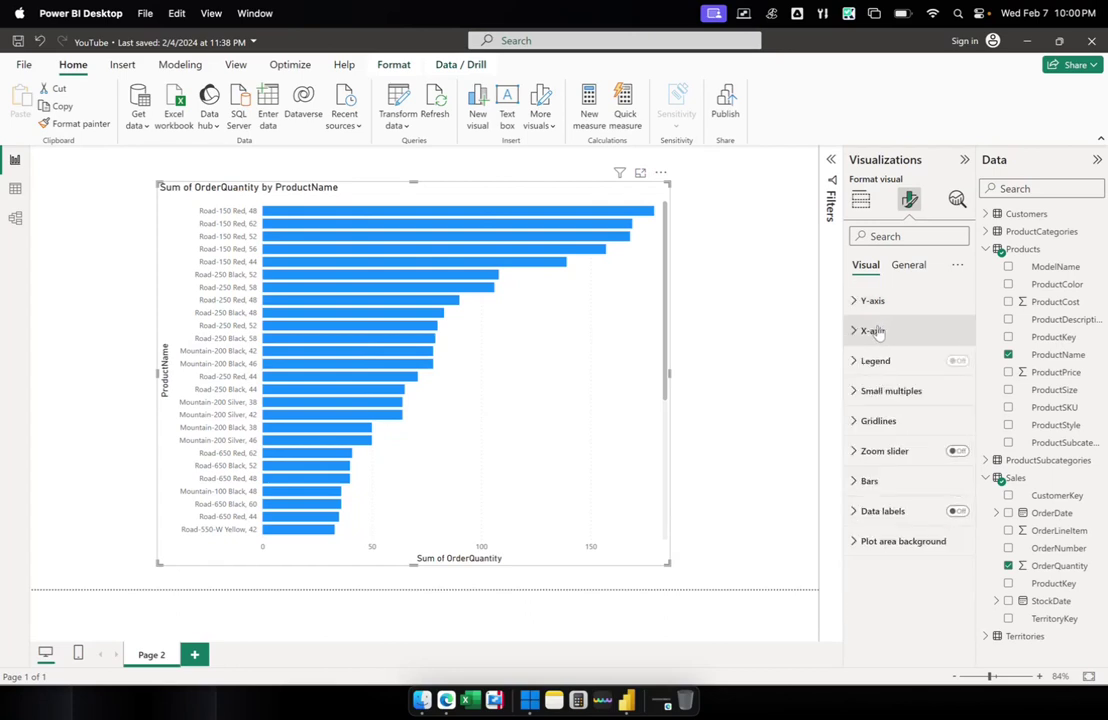
pyautogui.click(880, 422)
pyautogui.click(882, 424)
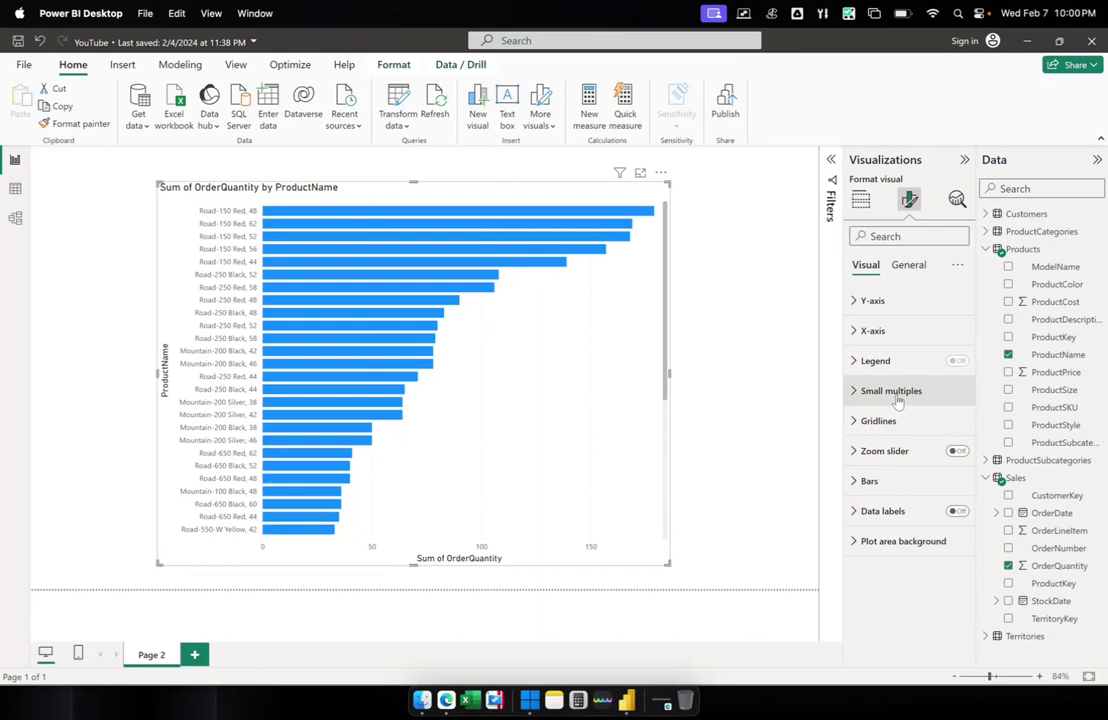
# Reveal the Bars colour settings, showing blue bars at 0% transparency.
pyautogui.click(856, 482)
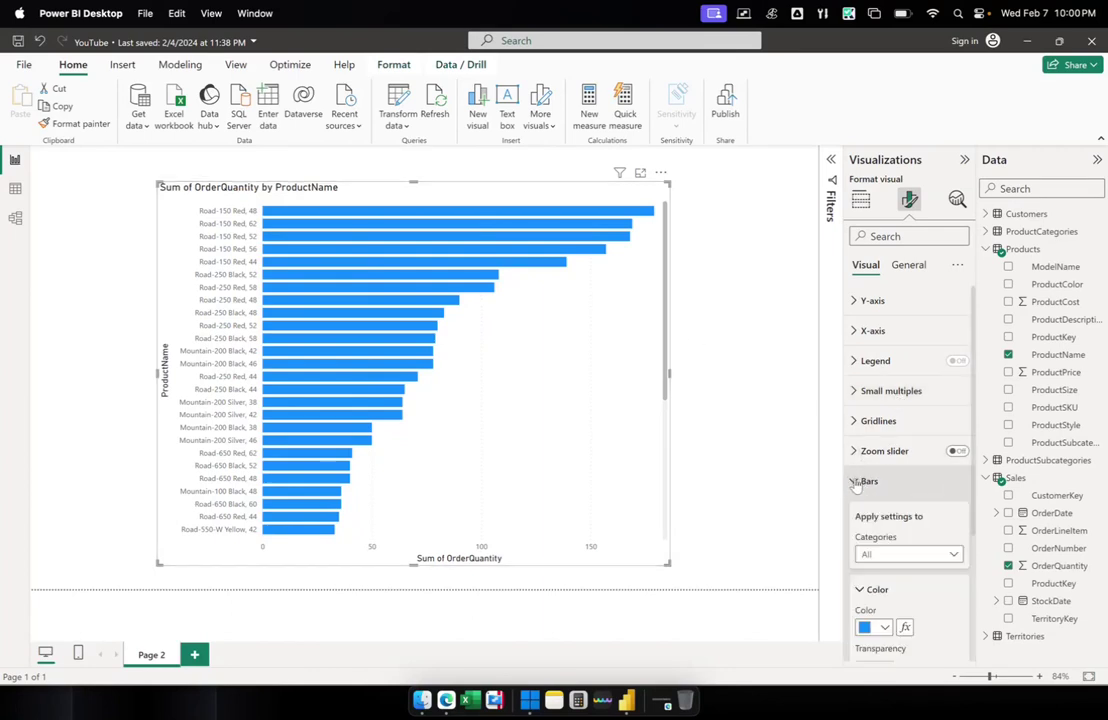
pyautogui.scroll(-2, 857, 477)
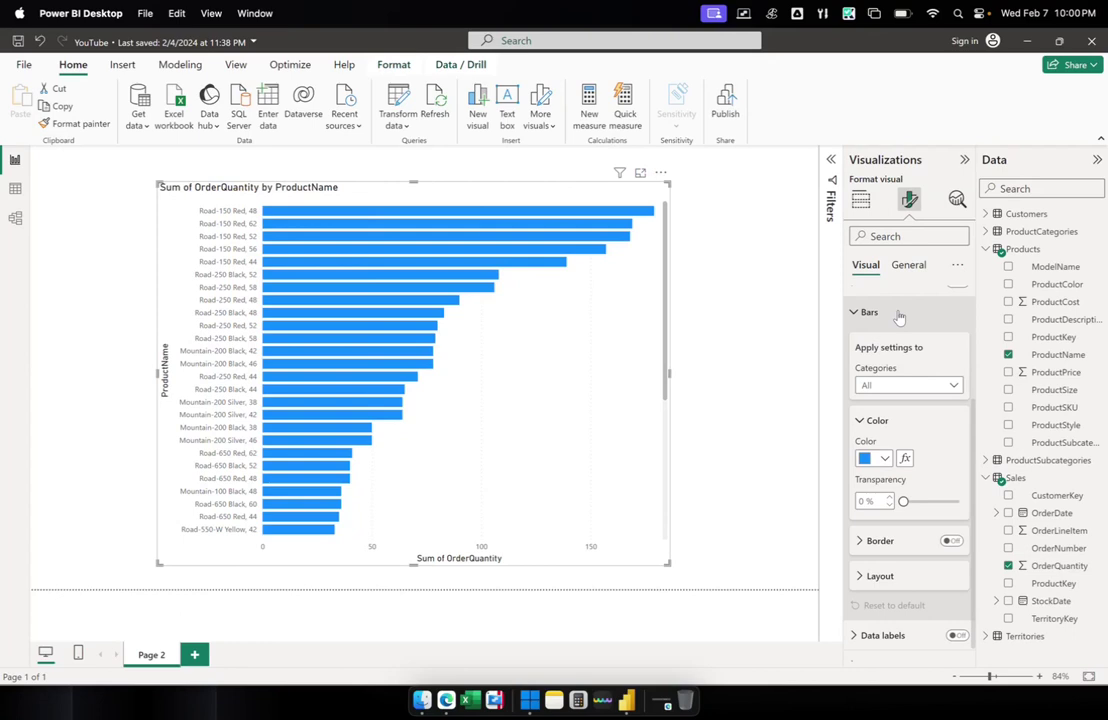
pyautogui.scroll(3, 905, 330)
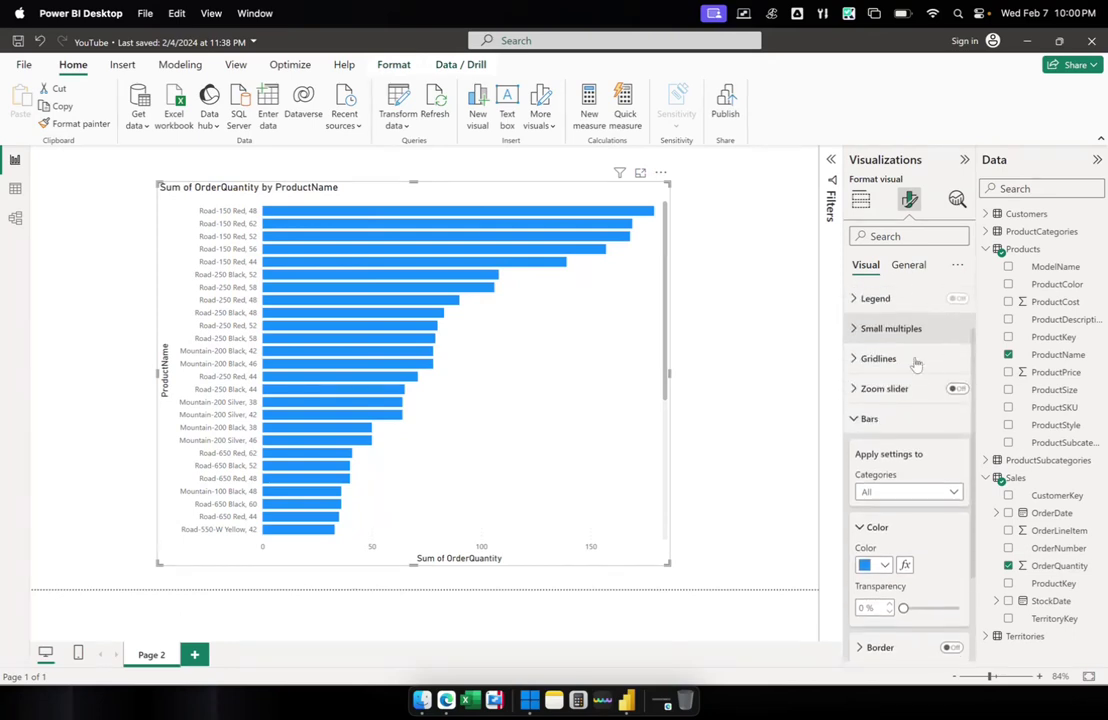
pyautogui.click(865, 424)
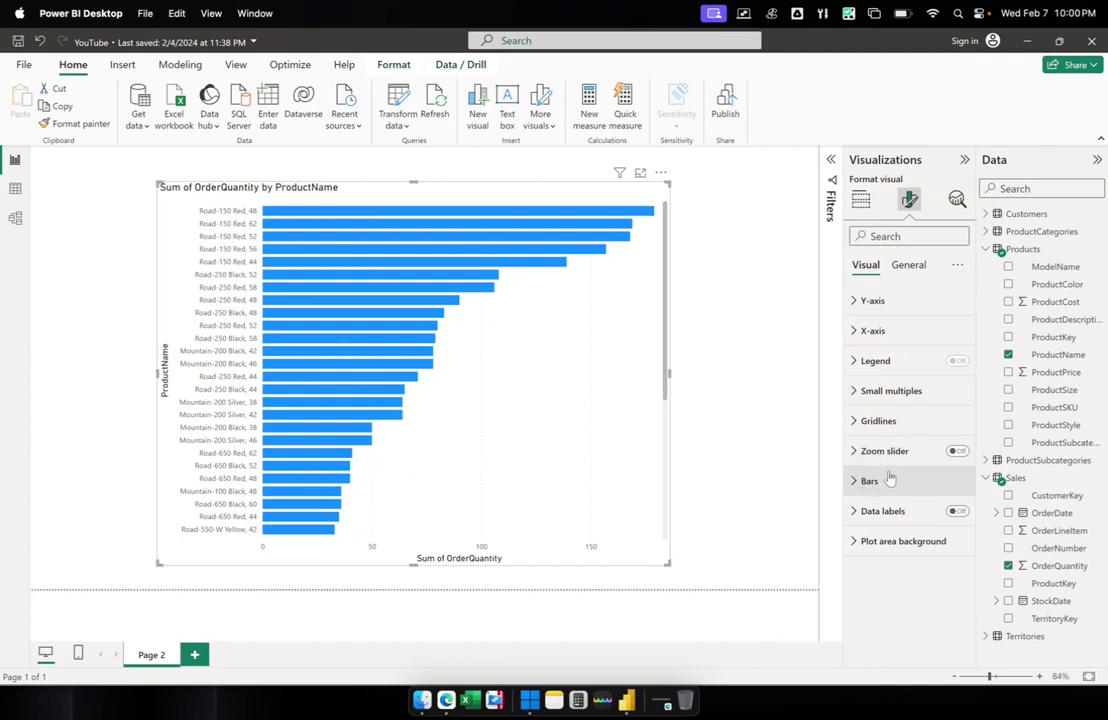
pyautogui.click(860, 482)
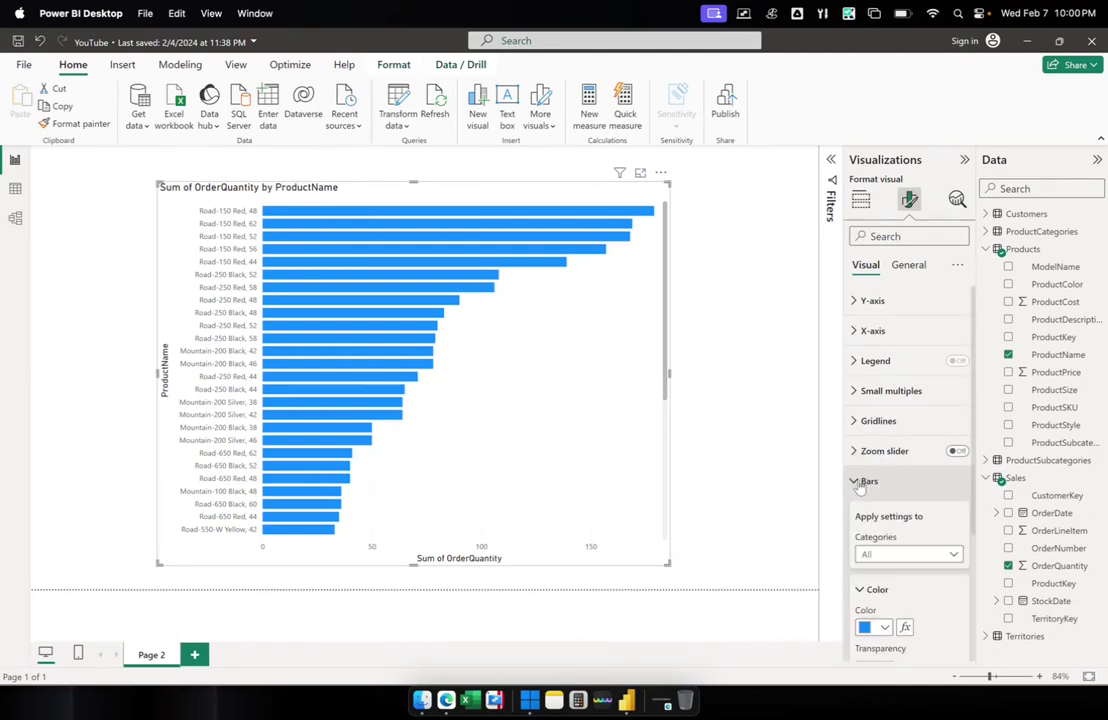
pyautogui.click(862, 482)
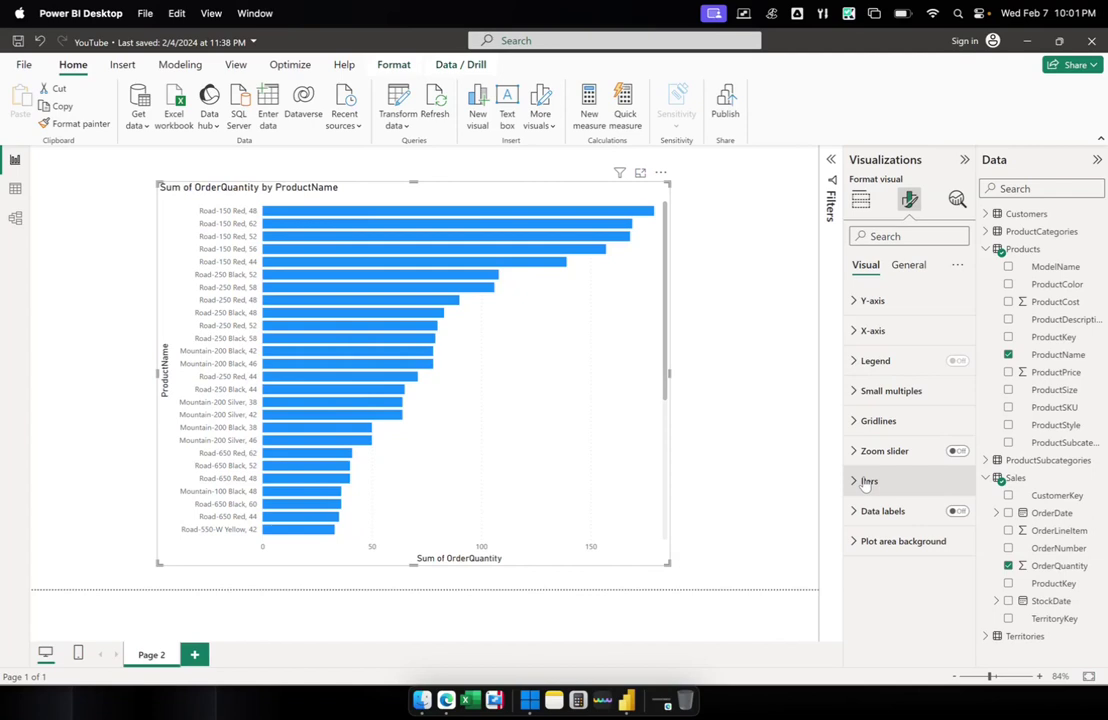
pyautogui.click(867, 482)
pyautogui.scroll(-4, 868, 450)
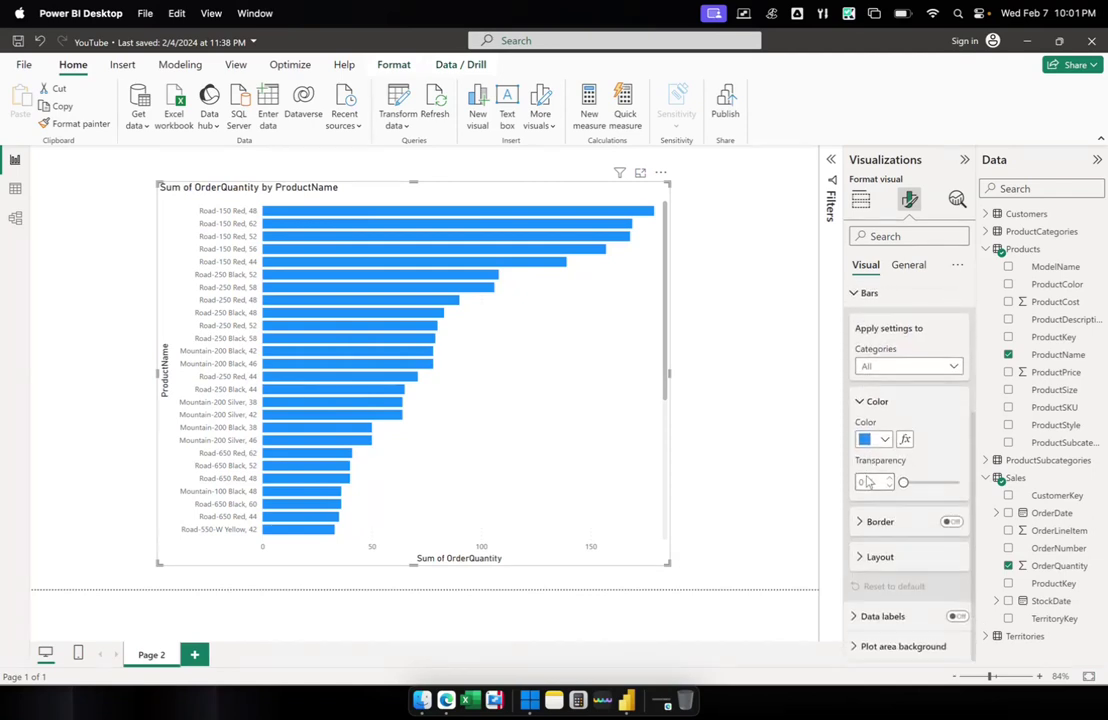
pyautogui.scroll(4, 870, 320)
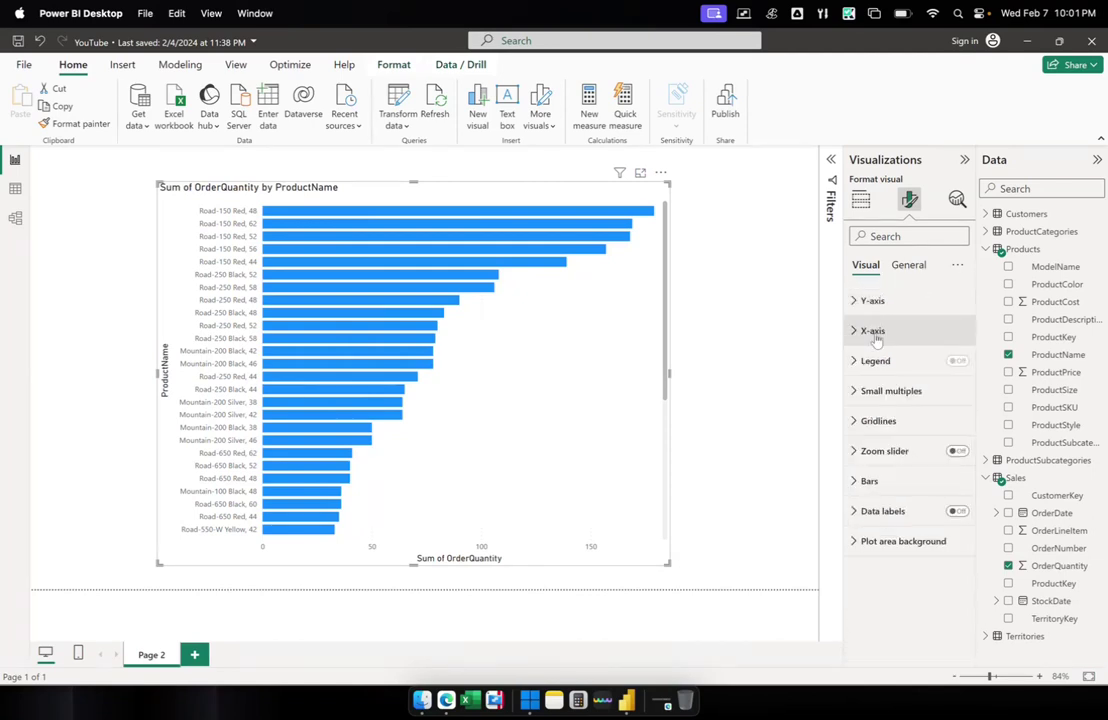
pyautogui.scroll(-4, 870, 470)
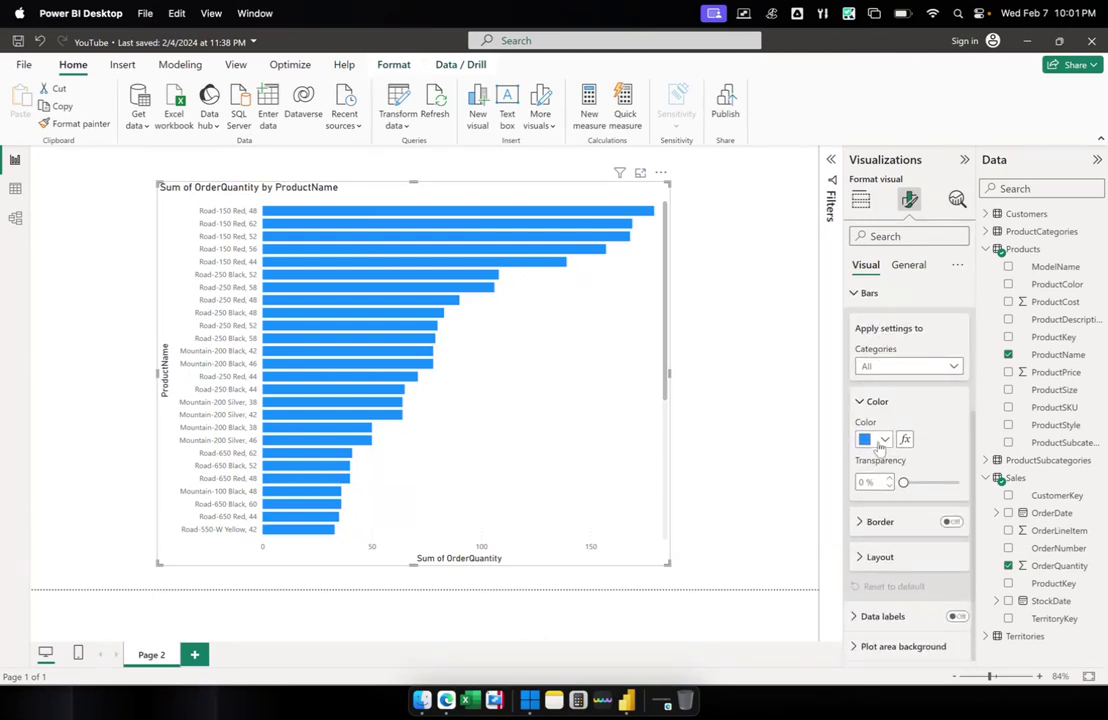
# Recolour all bars light purple from the theme colours, cancelling the Color - Categories dialog.
pyautogui.click(882, 441)
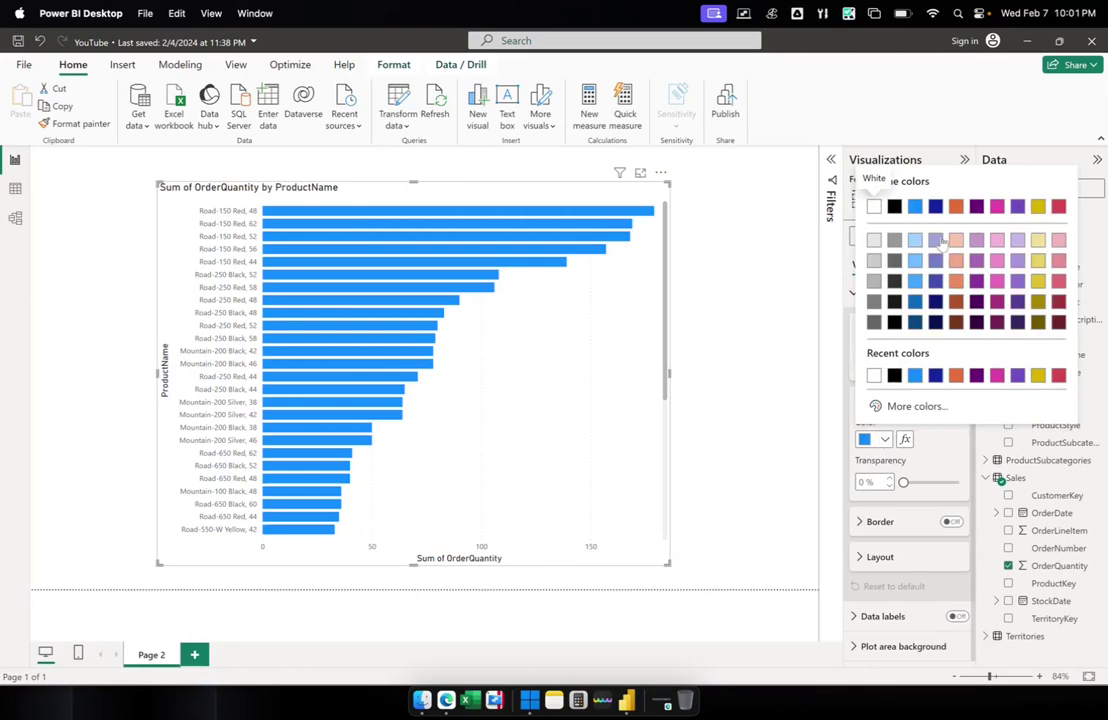
pyautogui.click(980, 258)
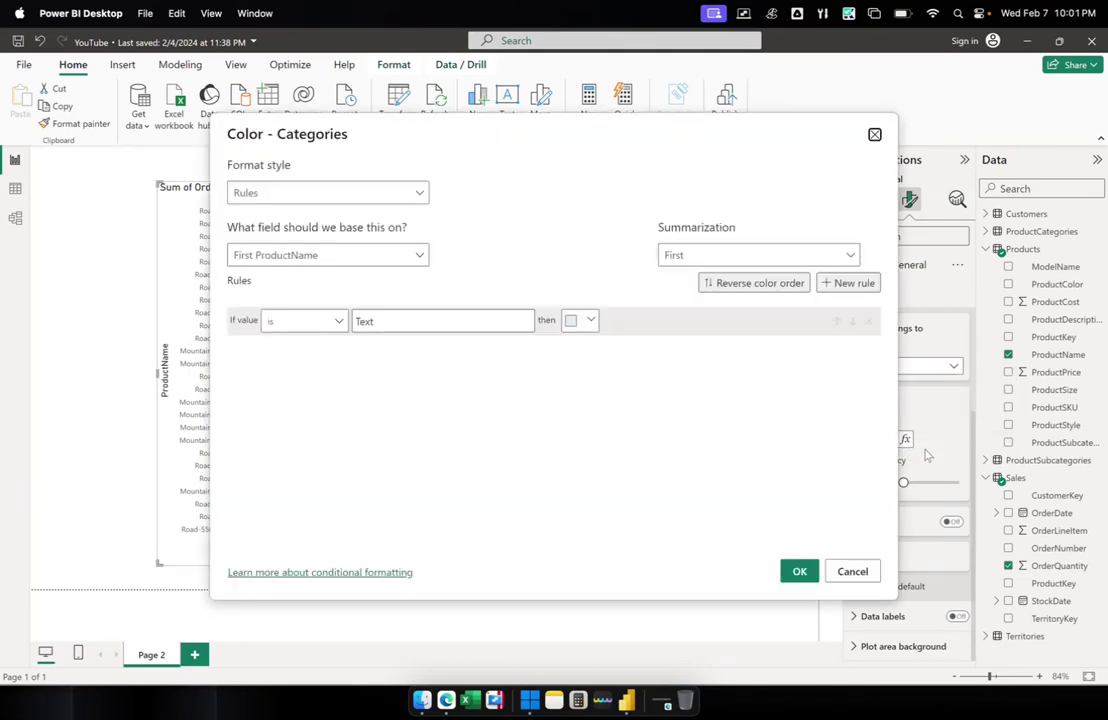
pyautogui.moveTo(512, 126); pyautogui.dragTo(433, 124)
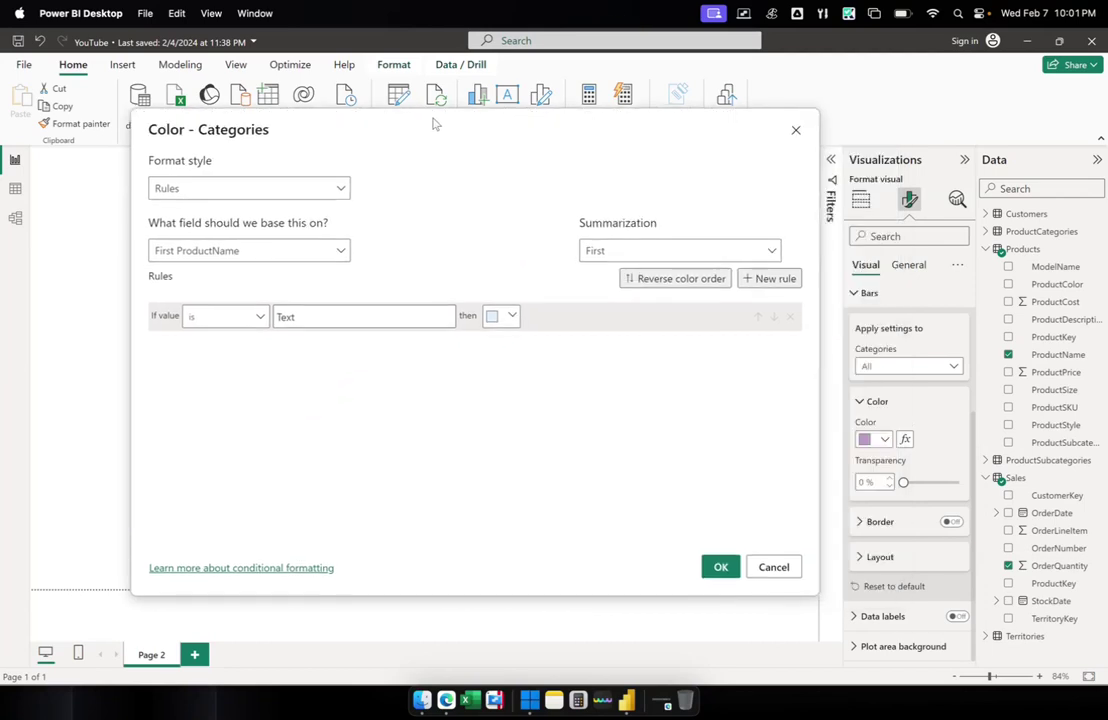
pyautogui.click(765, 568)
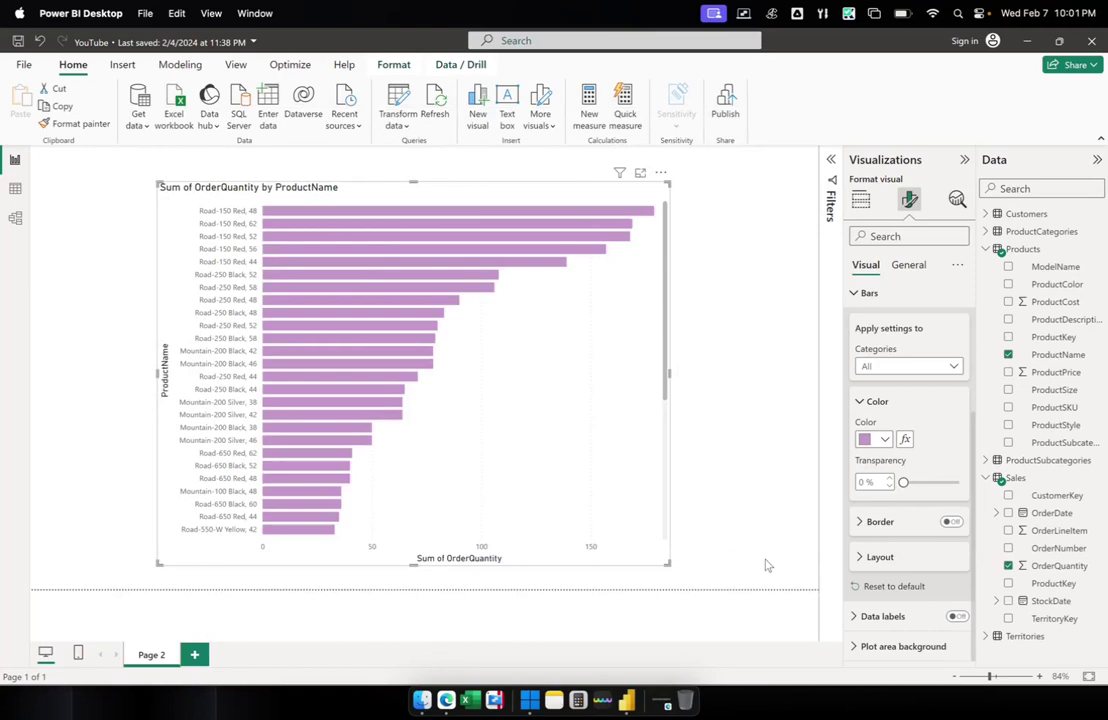
pyautogui.click(858, 297)
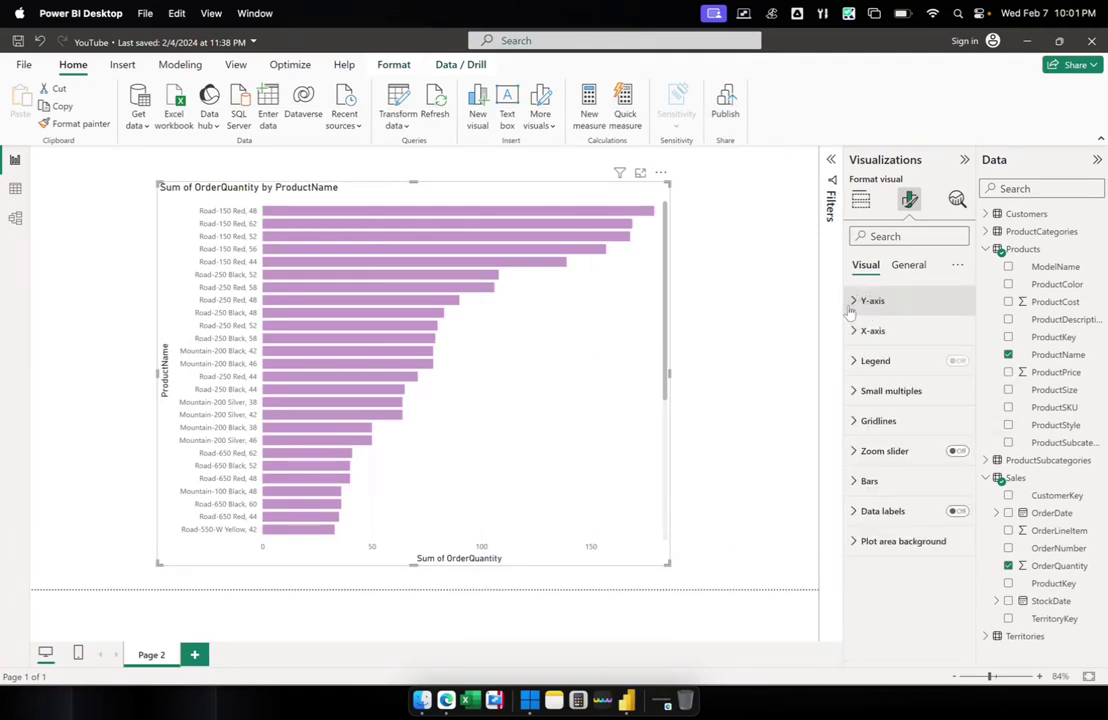
pyautogui.click(857, 303)
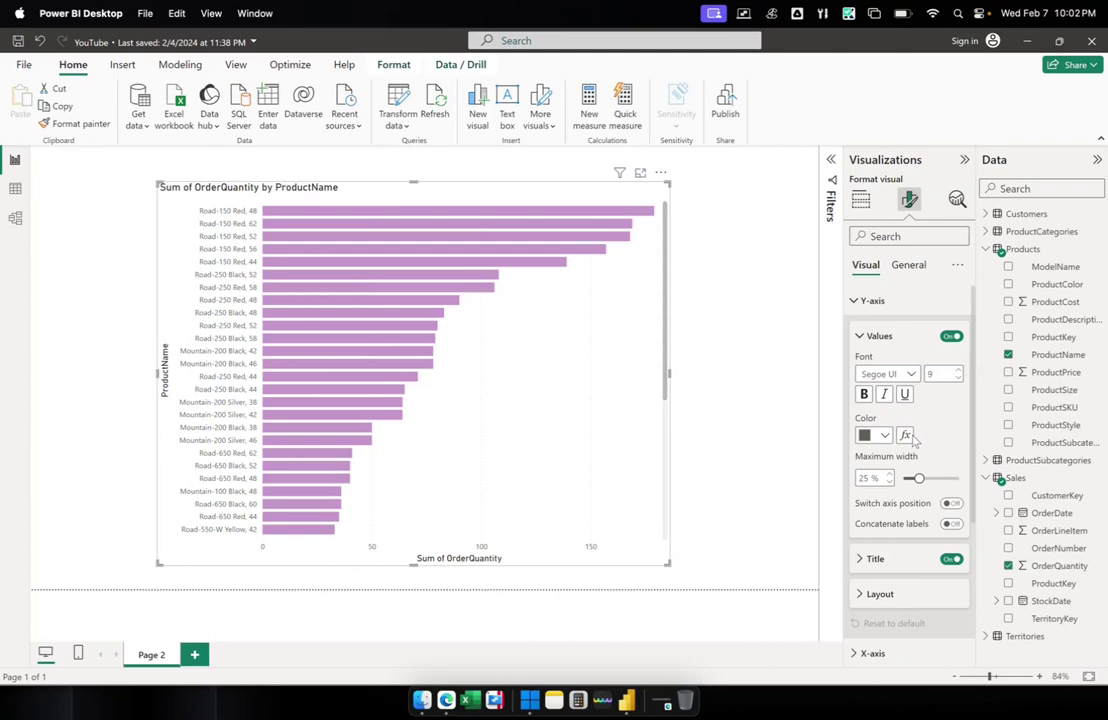
pyautogui.click(884, 436)
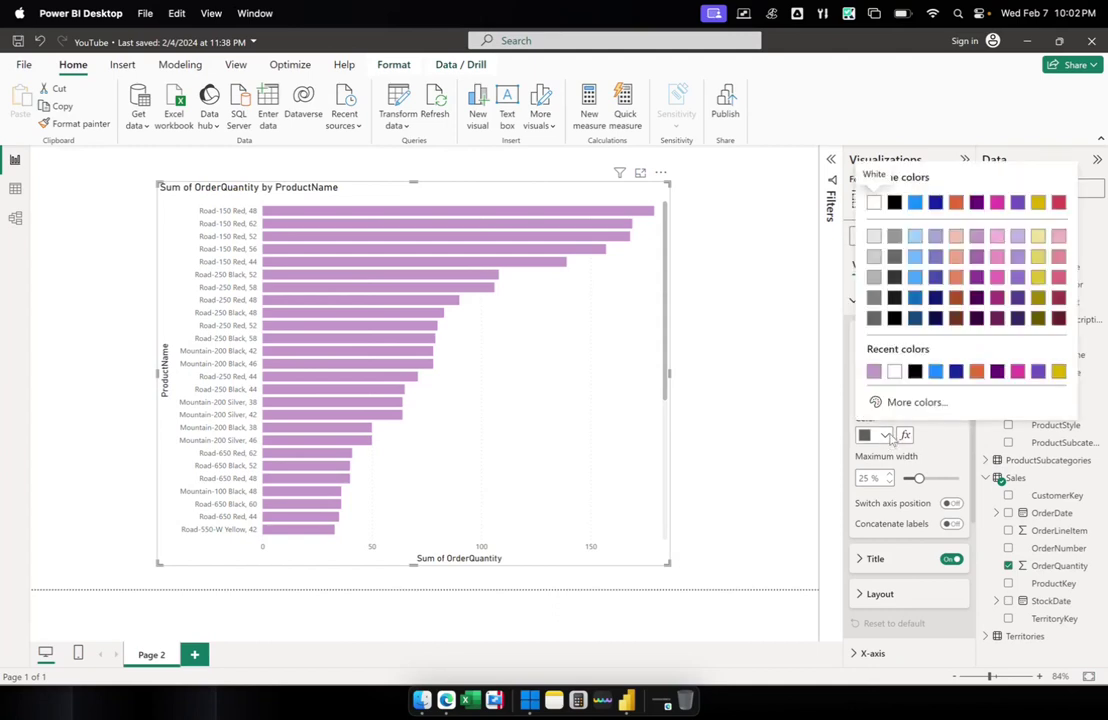
pyautogui.click(886, 438)
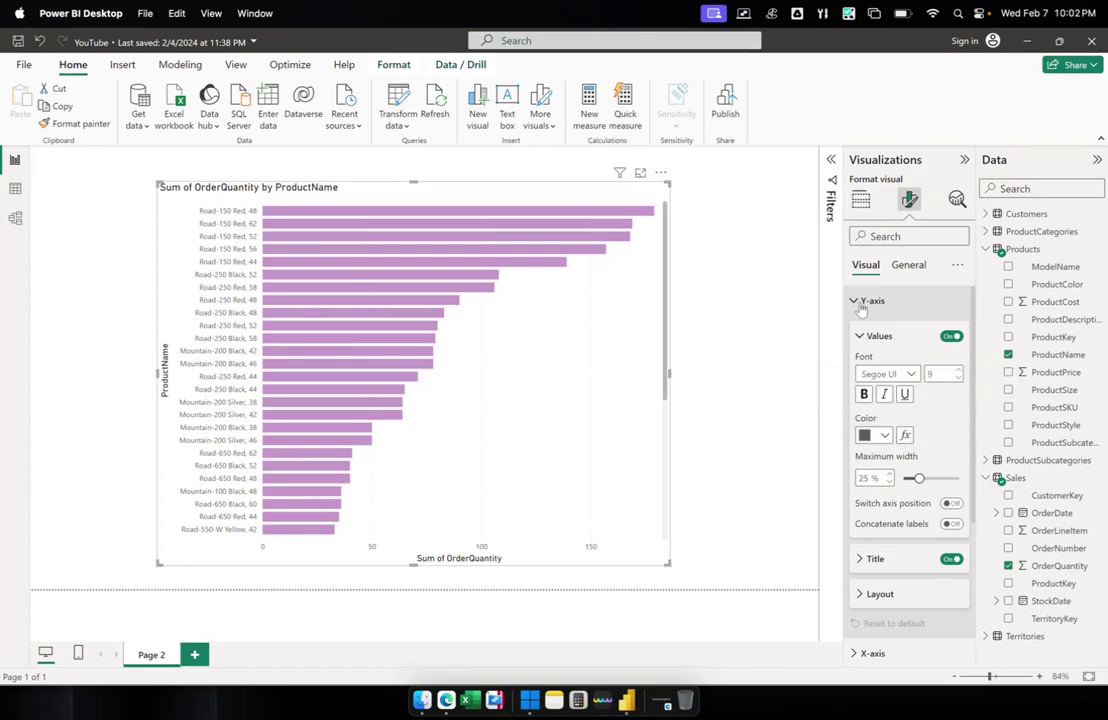
pyautogui.click(885, 434)
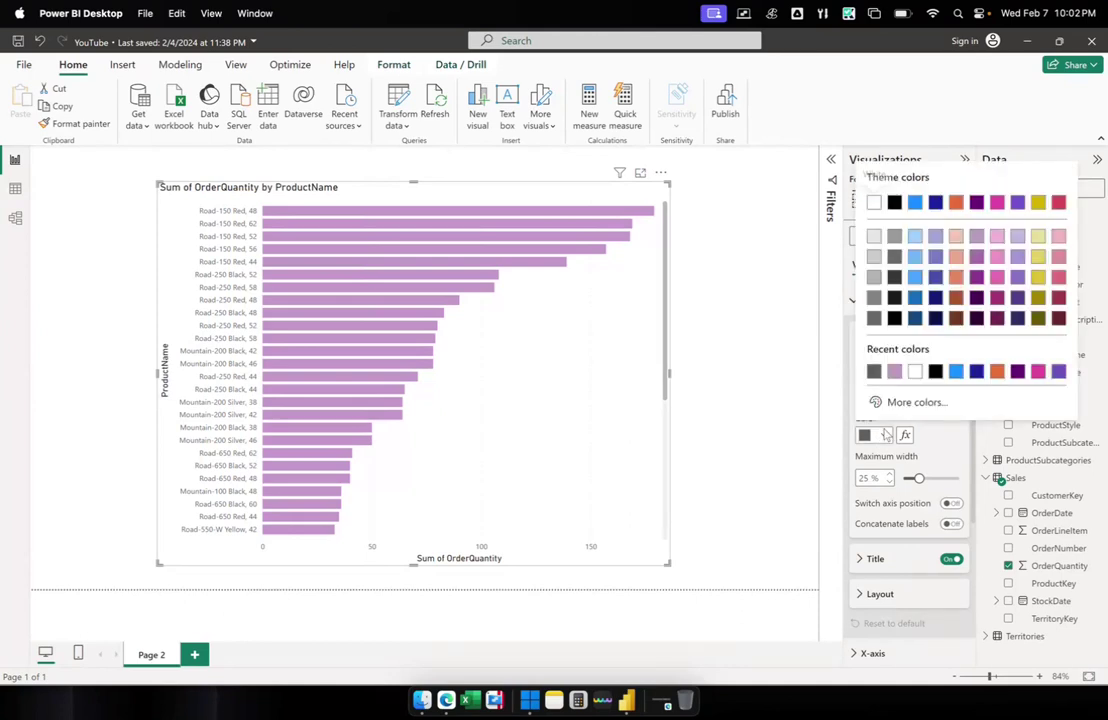
pyautogui.click(885, 434)
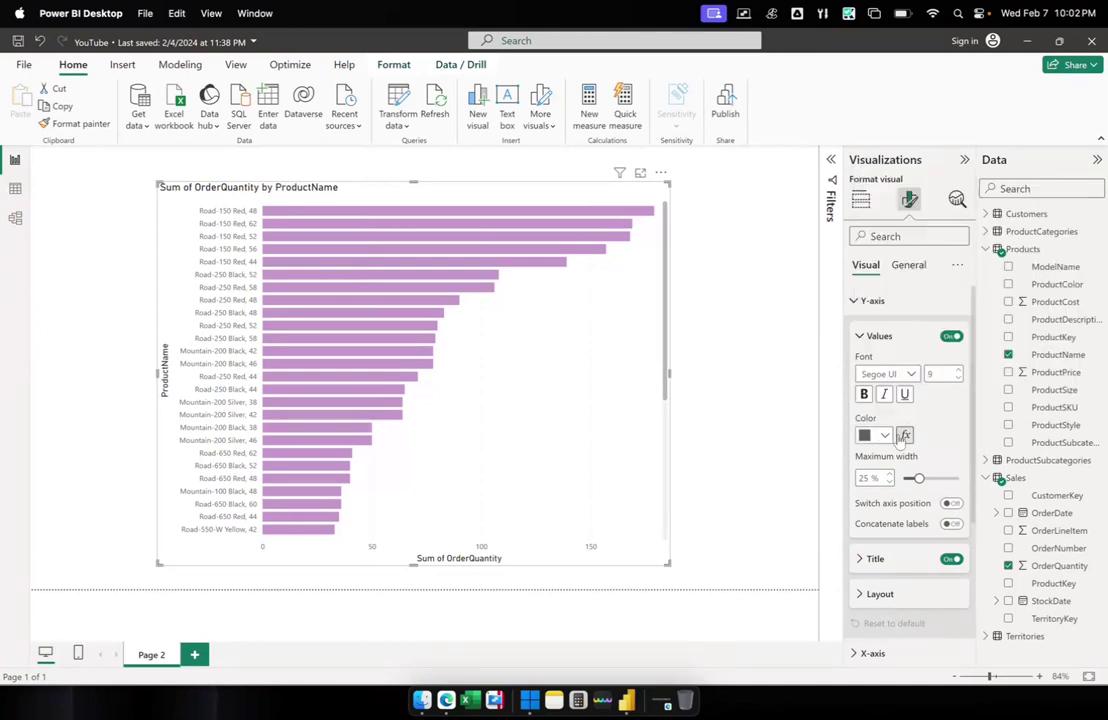
# Open the bars' Color conditional formatting, set to Rules based on First ProductName.
pyautogui.click(855, 302)
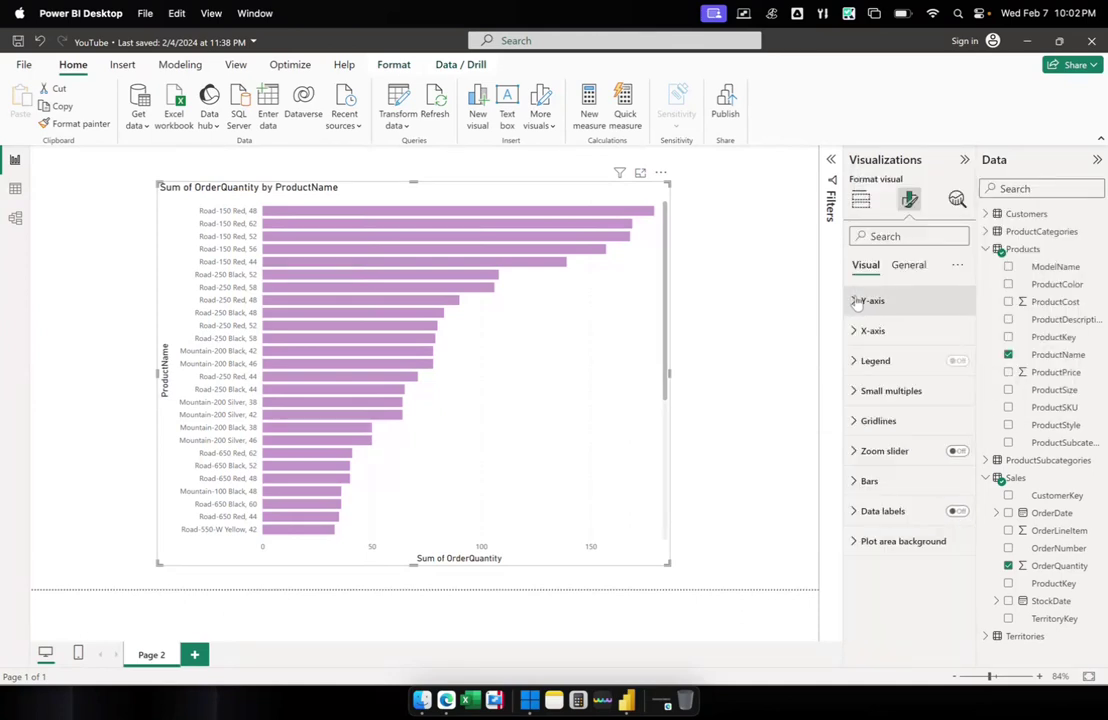
pyautogui.click(866, 481)
pyautogui.scroll(-5, 910, 450)
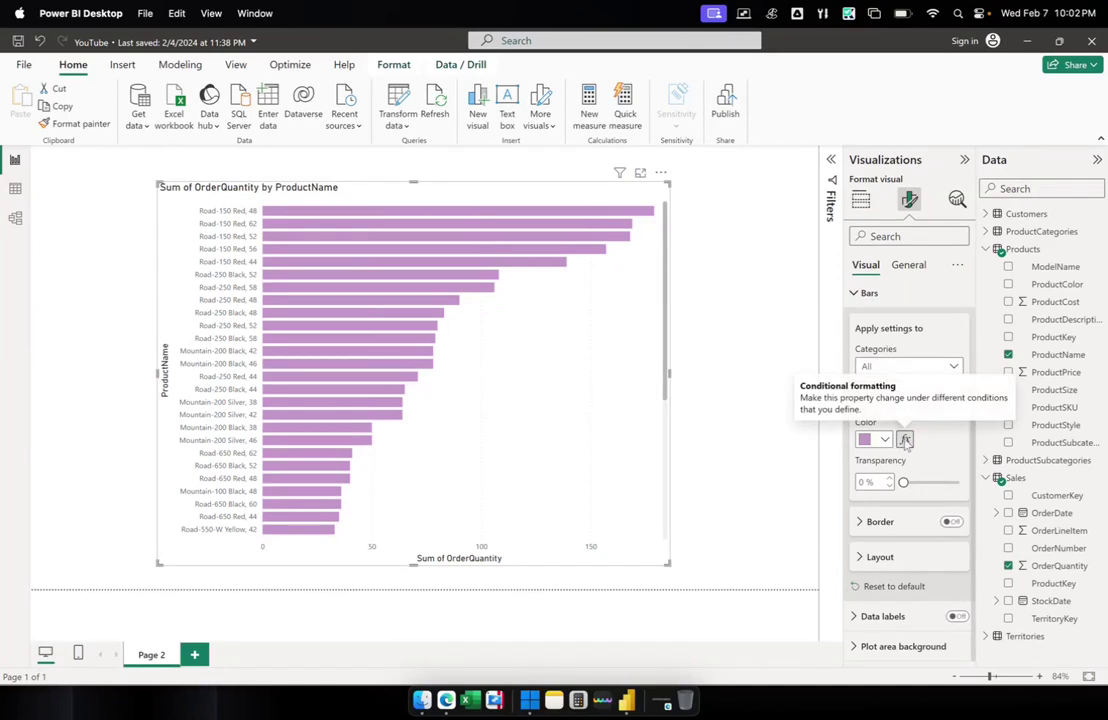
pyautogui.click(905, 441)
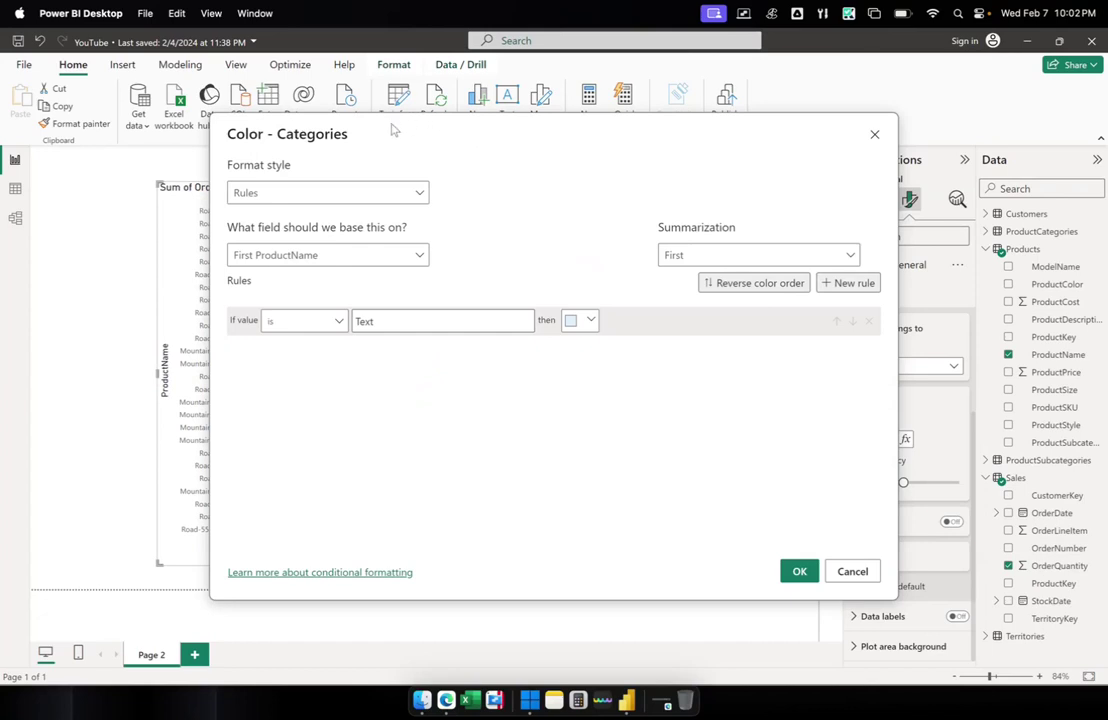
pyautogui.moveTo(391, 129); pyautogui.dragTo(370, 128)
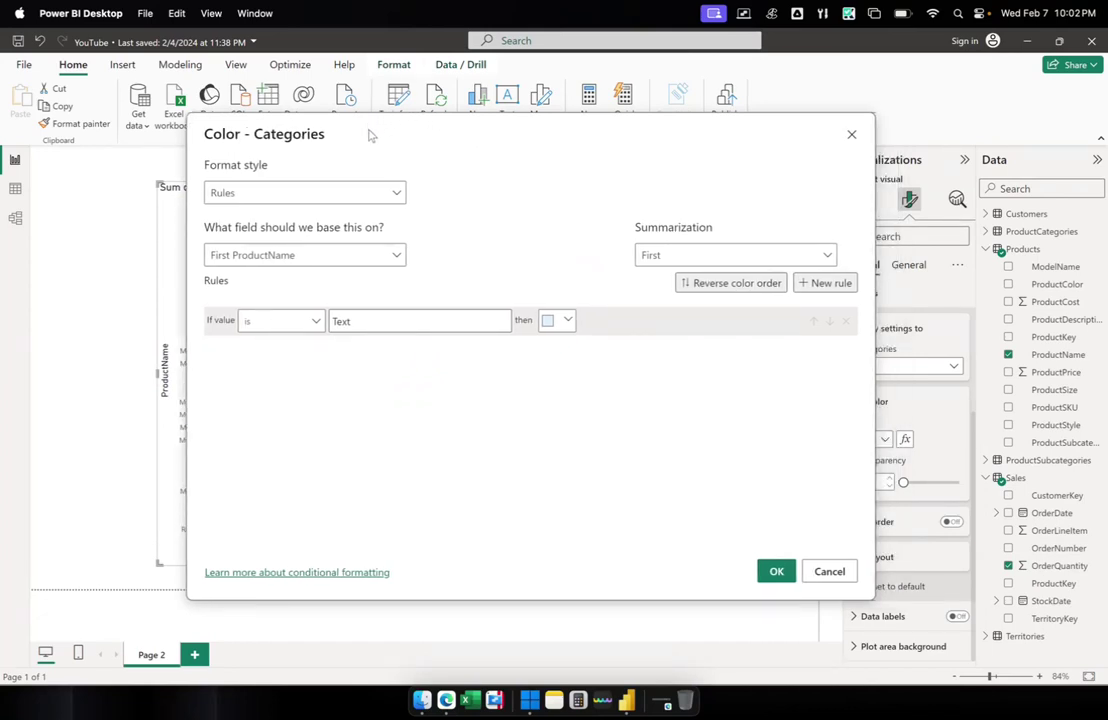
pyautogui.click(389, 192)
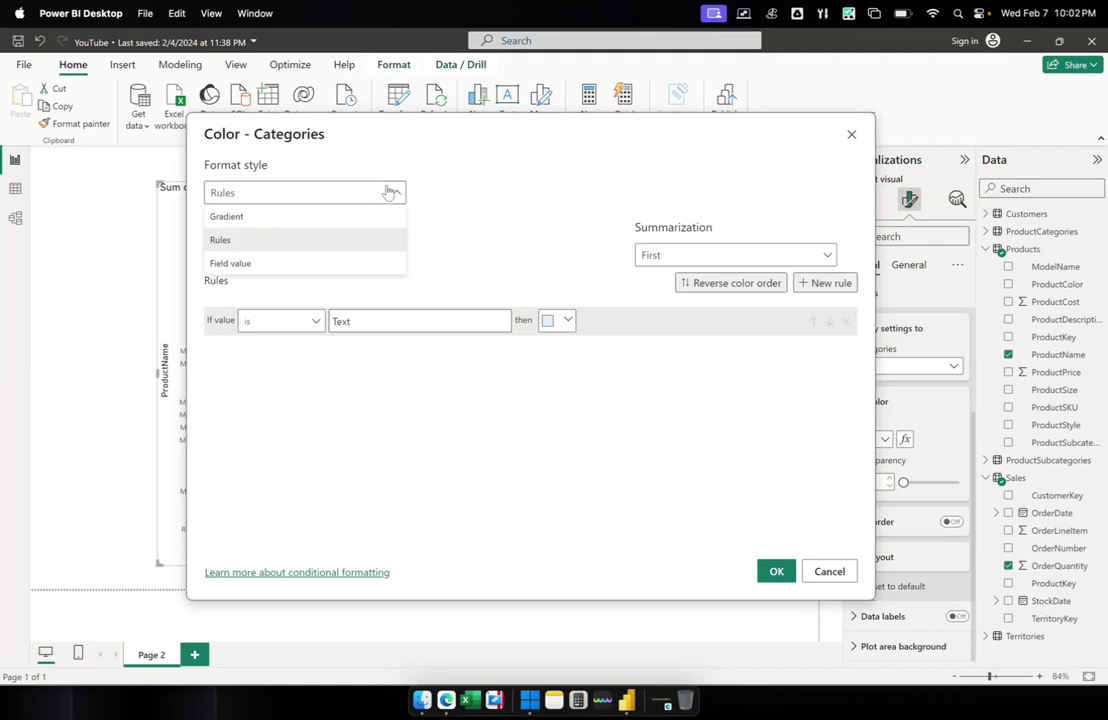
pyautogui.click(457, 190)
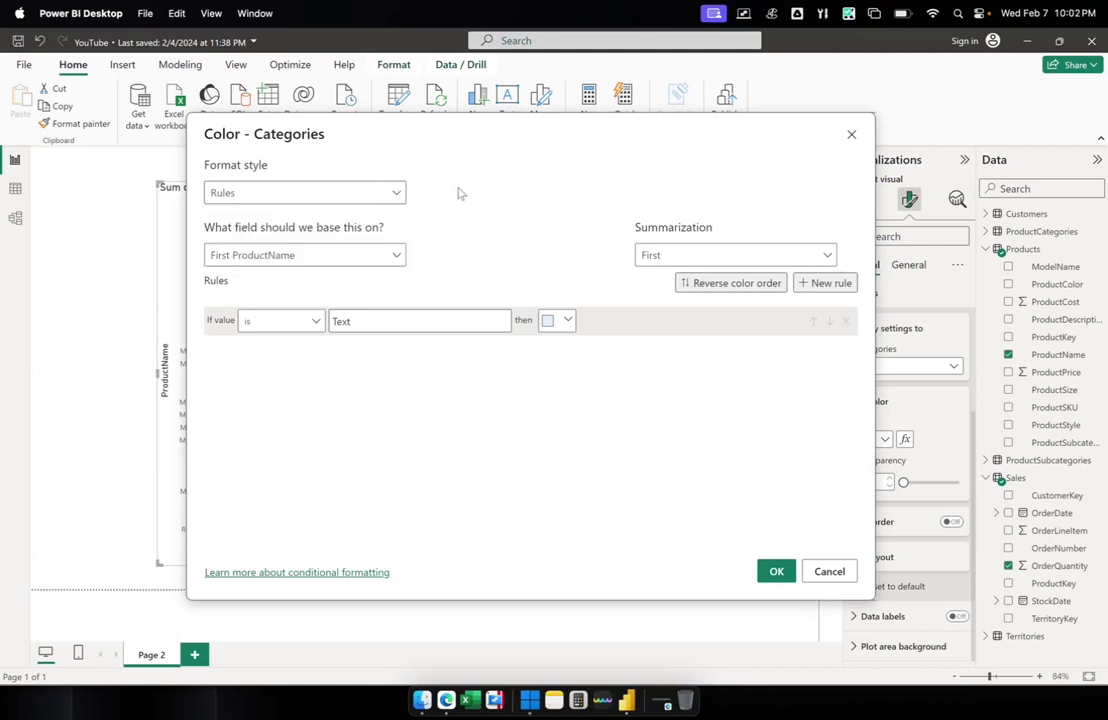
pyautogui.click(381, 194)
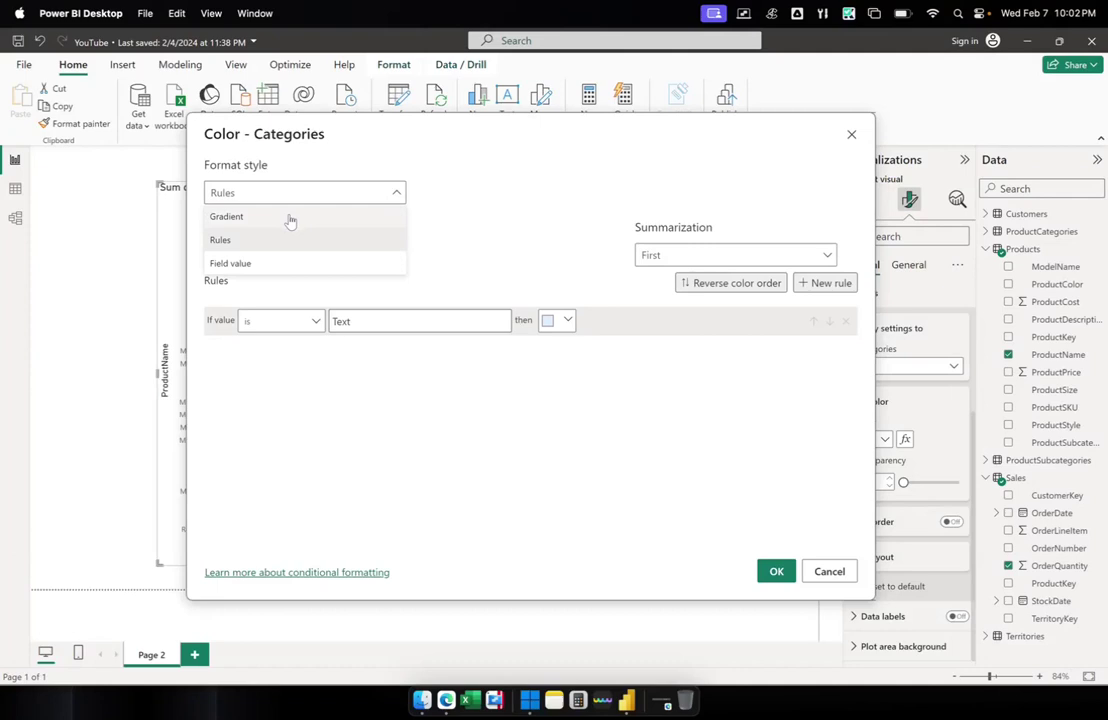
# Base the colour rules on Sales OrderQuantity, keeping the Rules format style.
pyautogui.click(354, 236)
pyautogui.click(365, 194)
pyautogui.click(488, 221)
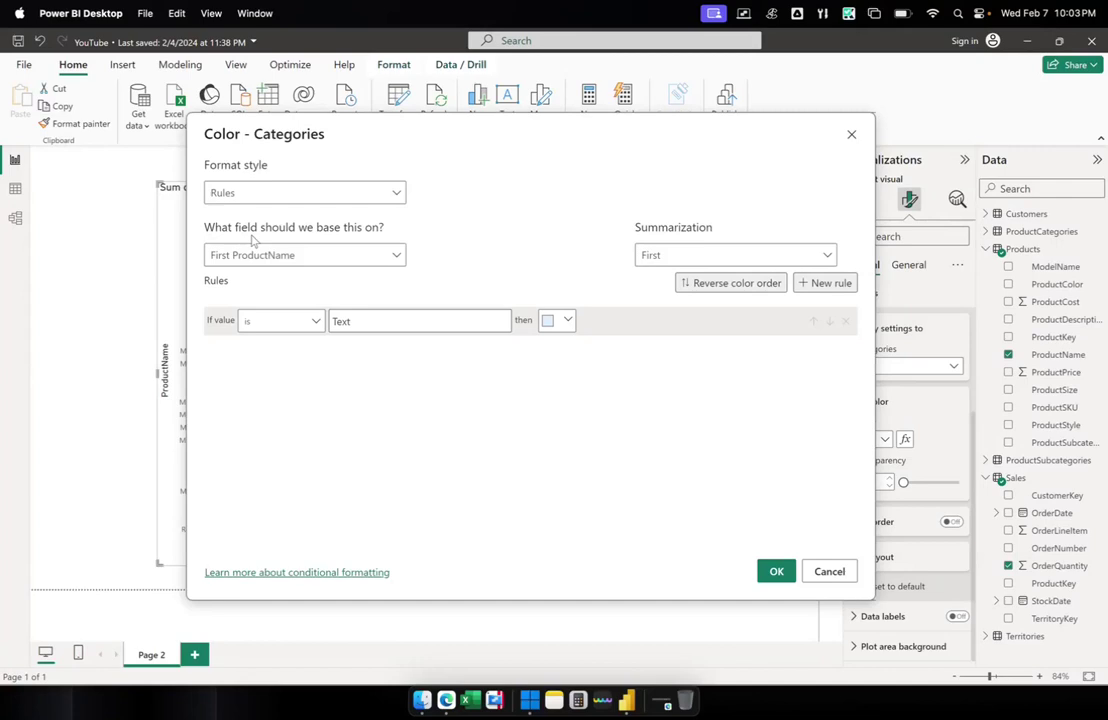
pyautogui.click(398, 255)
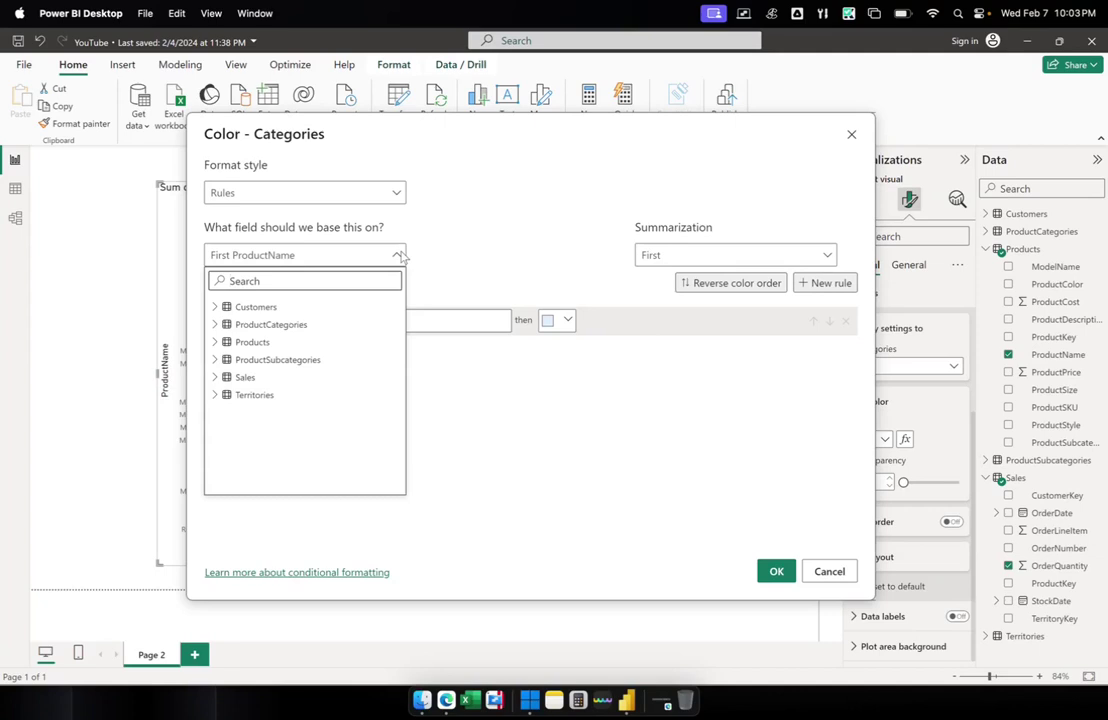
pyautogui.click(522, 274)
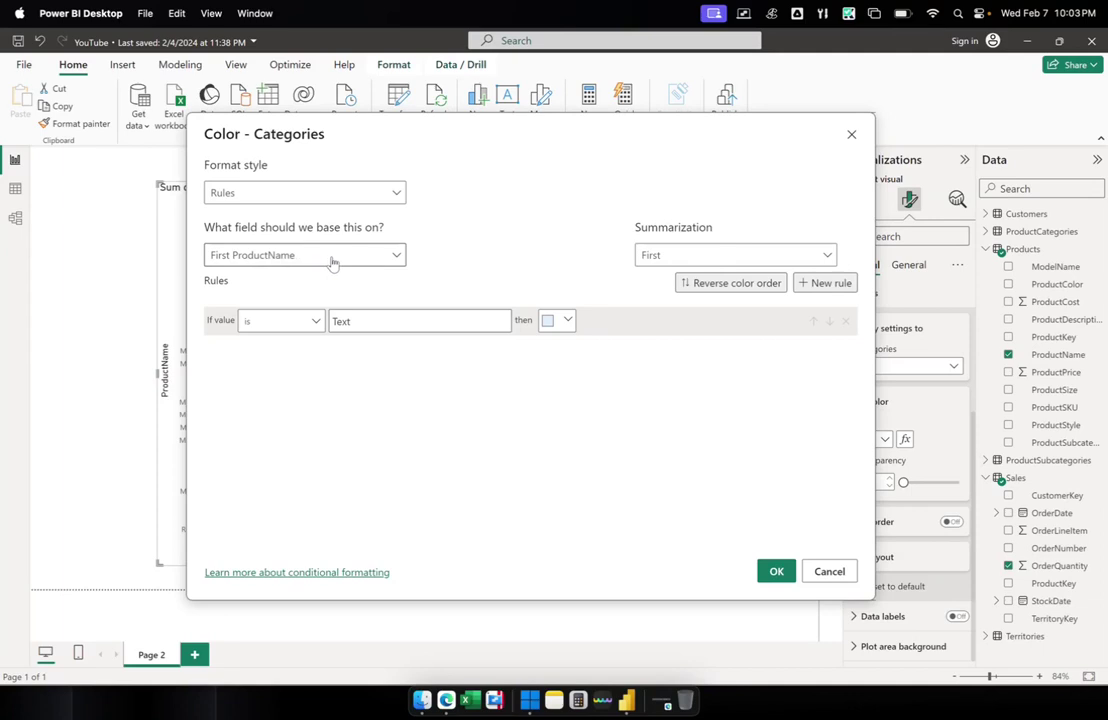
pyautogui.moveTo(363, 131); pyautogui.dragTo(403, 109)
pyautogui.click(381, 239)
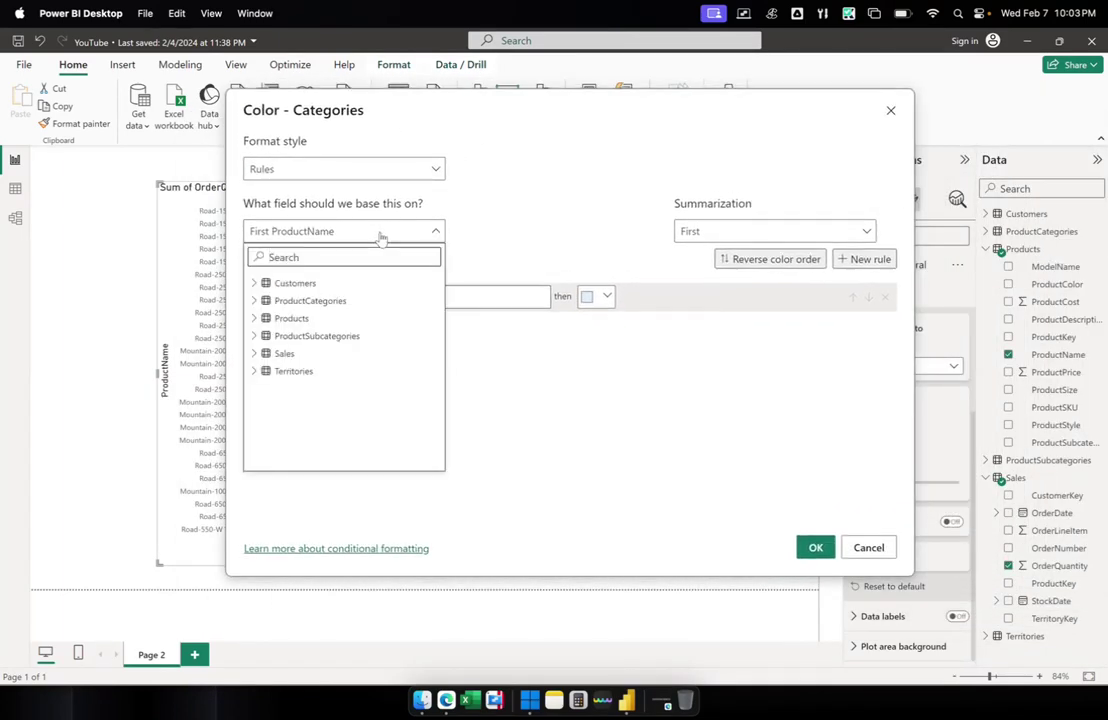
pyautogui.click(255, 355)
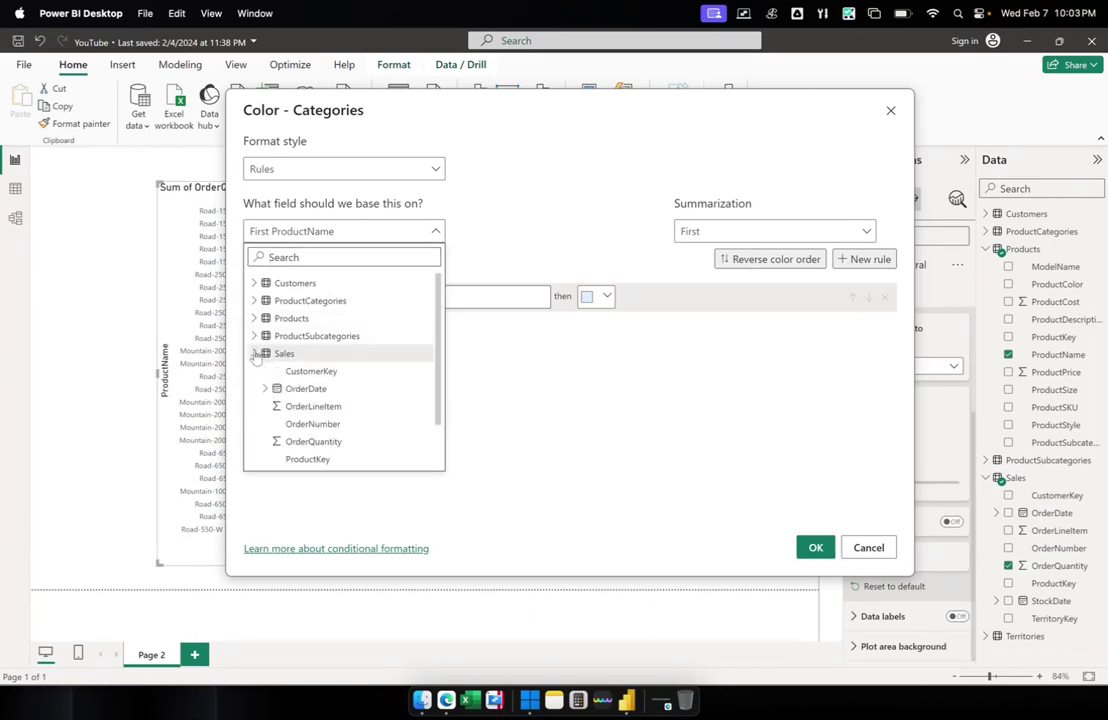
pyautogui.click(320, 443)
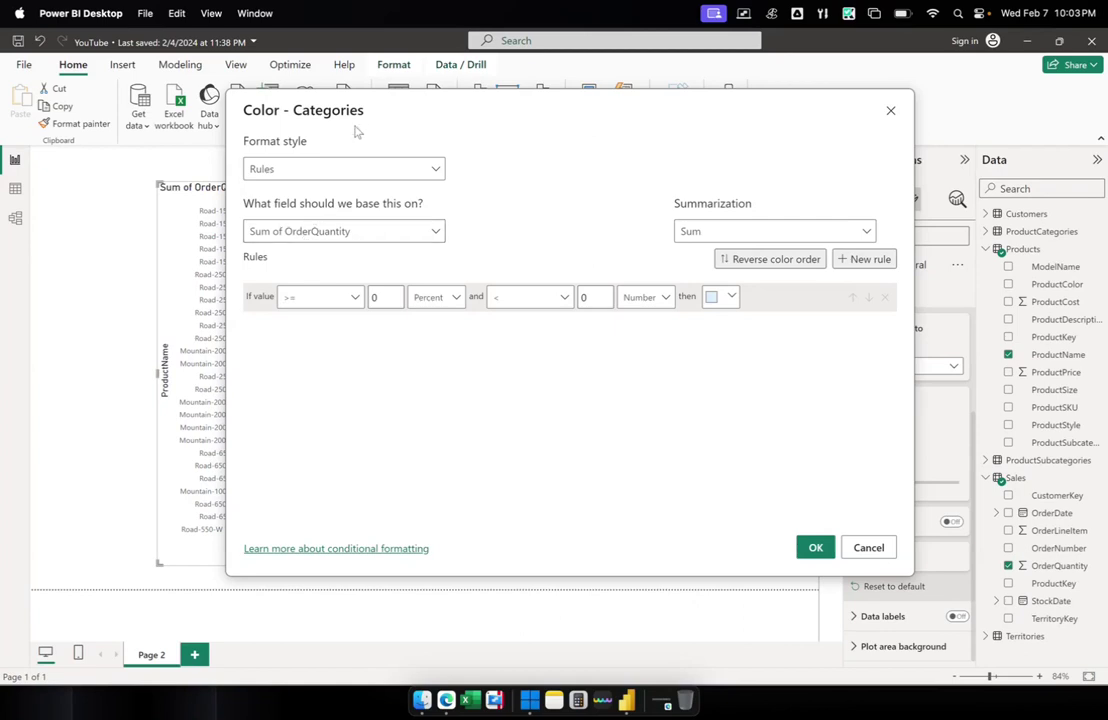
# Make the first rule apply from >= 100 (Number) up to Max.
pyautogui.moveTo(366, 112); pyautogui.dragTo(551, 122)
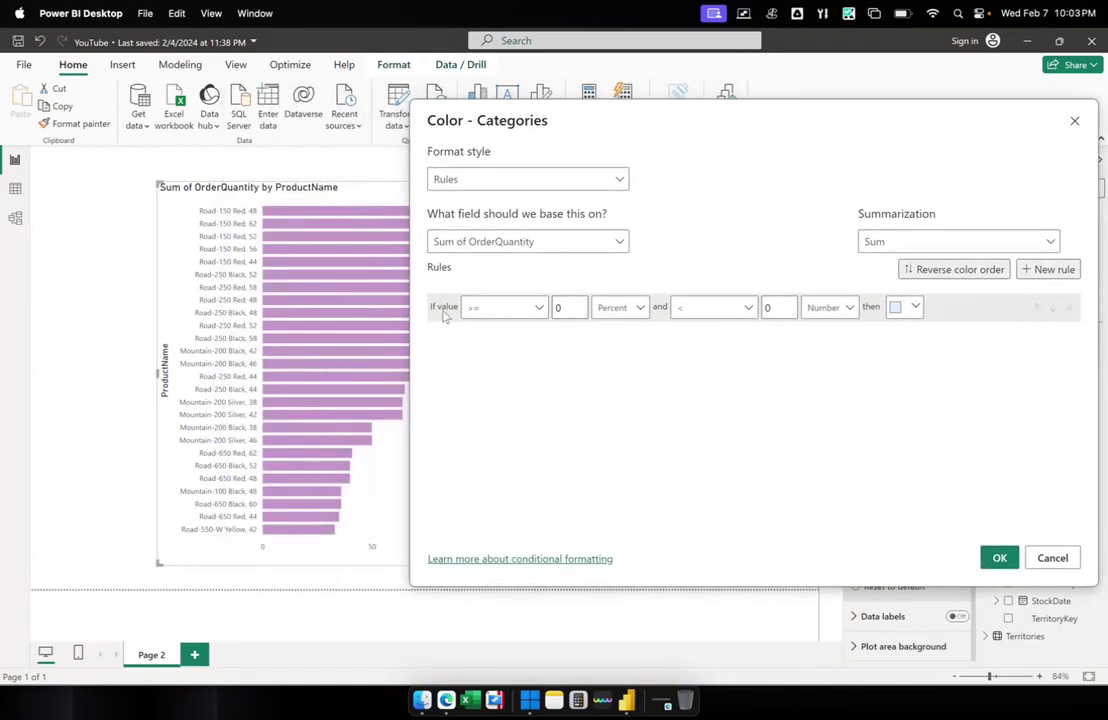
pyautogui.click(526, 320)
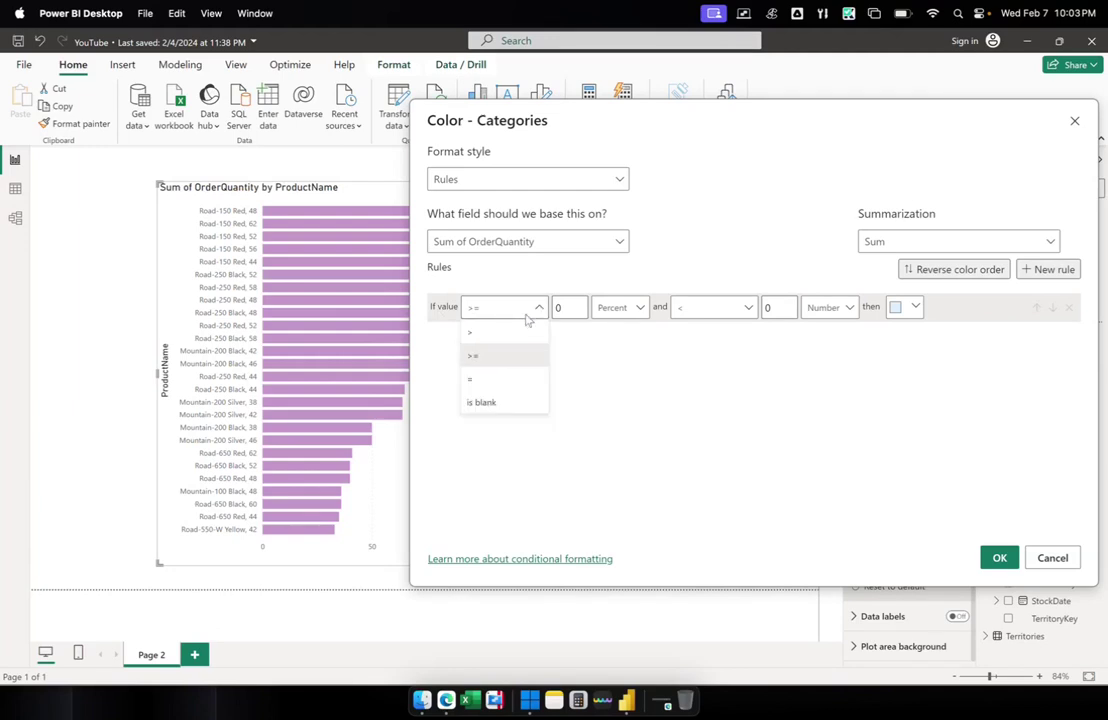
pyautogui.click(495, 320)
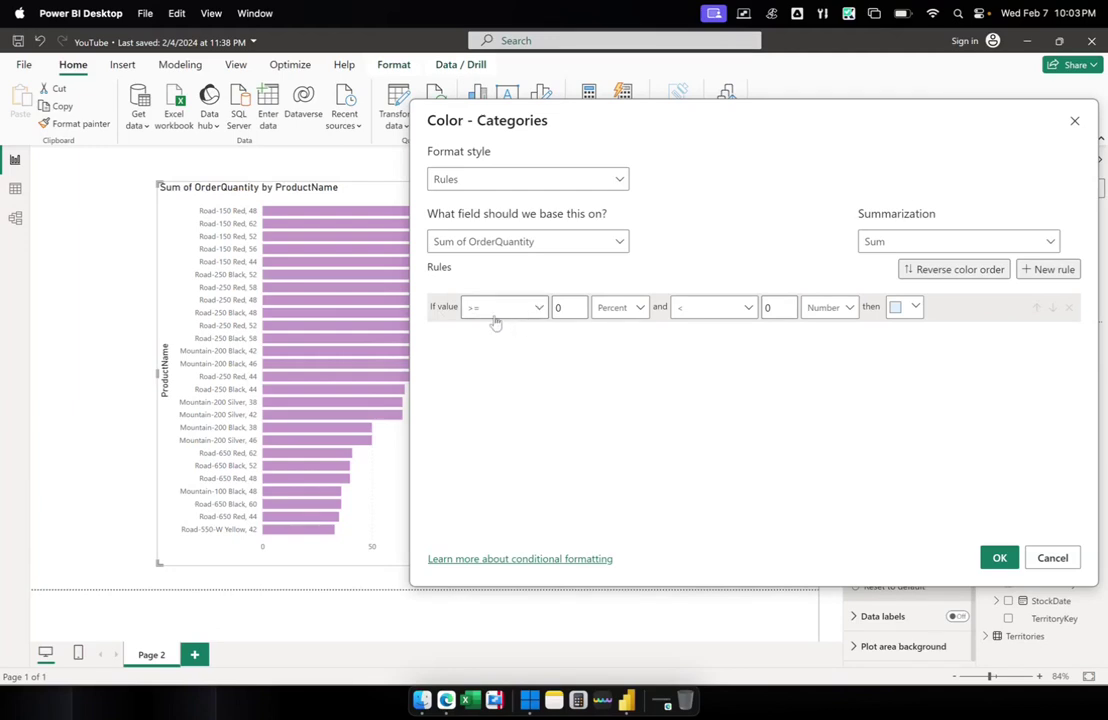
pyautogui.click(558, 308)
pyautogui.write('100')
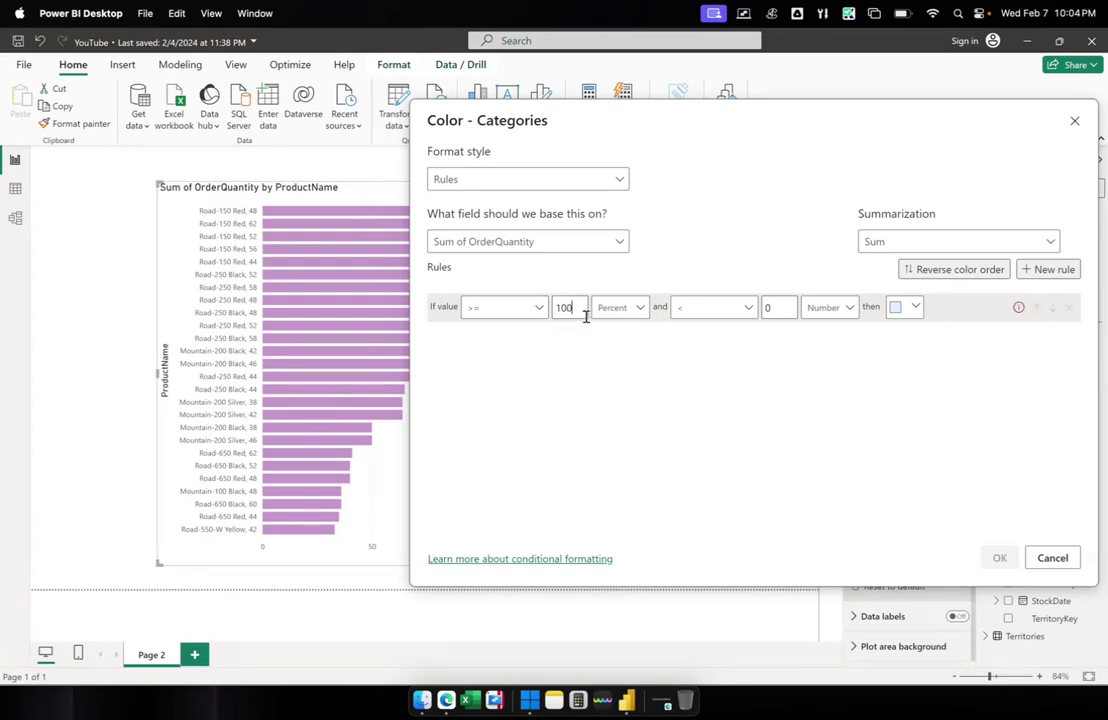
pyautogui.click(638, 309)
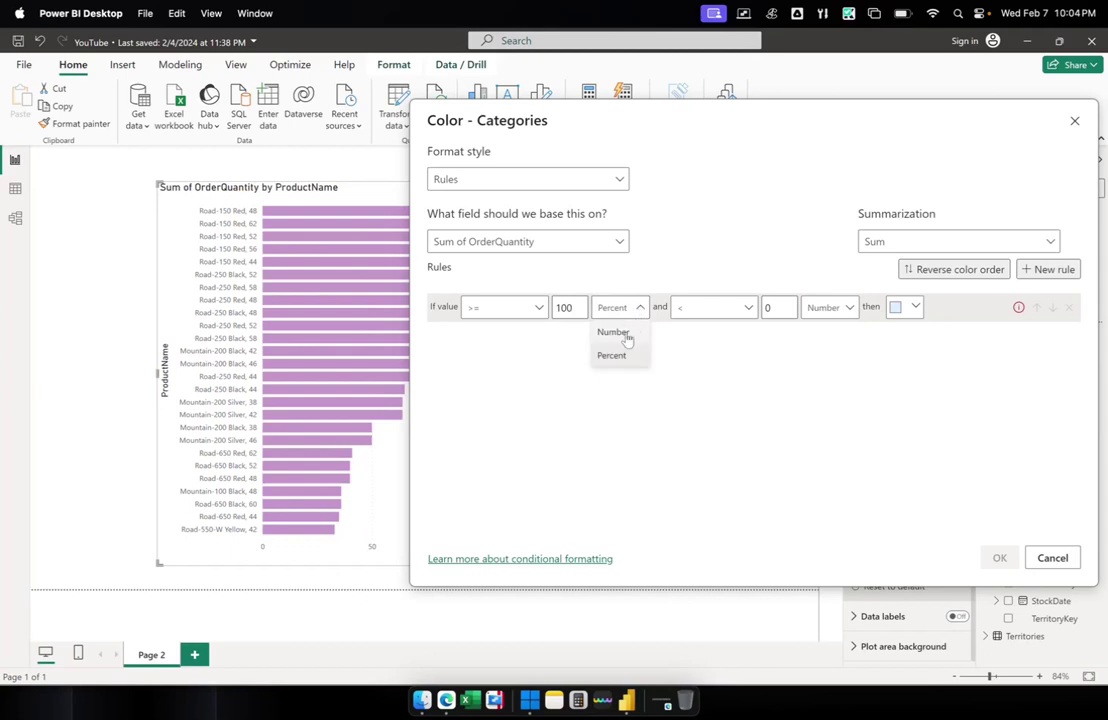
pyautogui.click(624, 334)
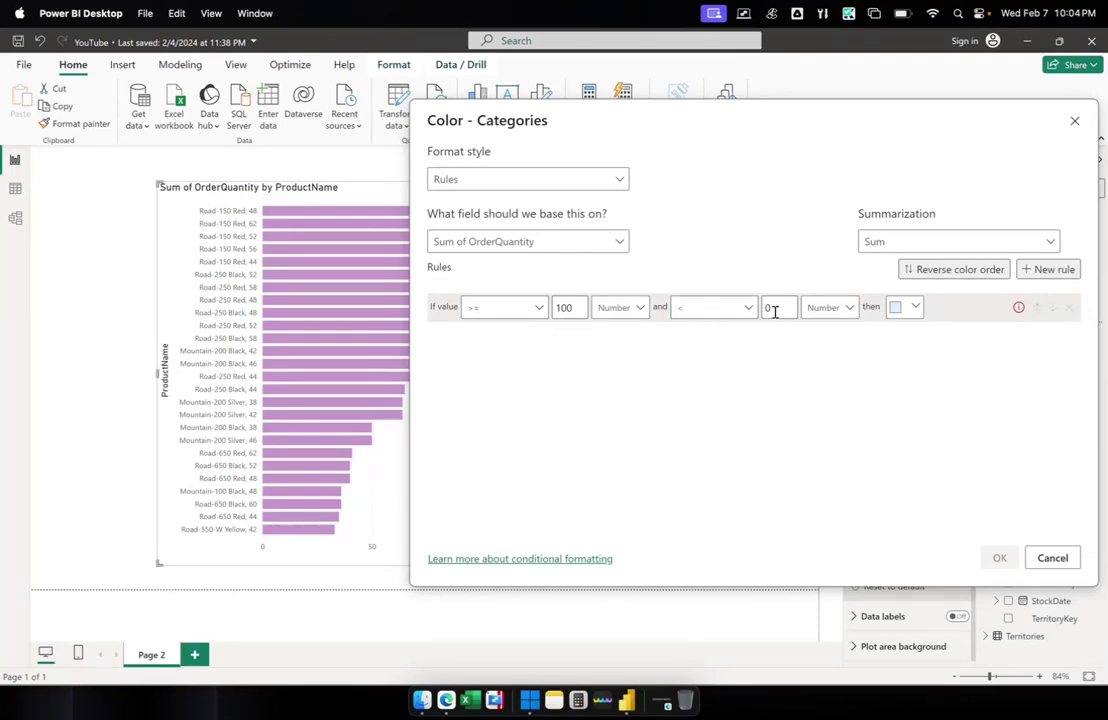
pyautogui.moveTo(645, 114); pyautogui.dragTo(515, 137)
pyautogui.click(652, 328)
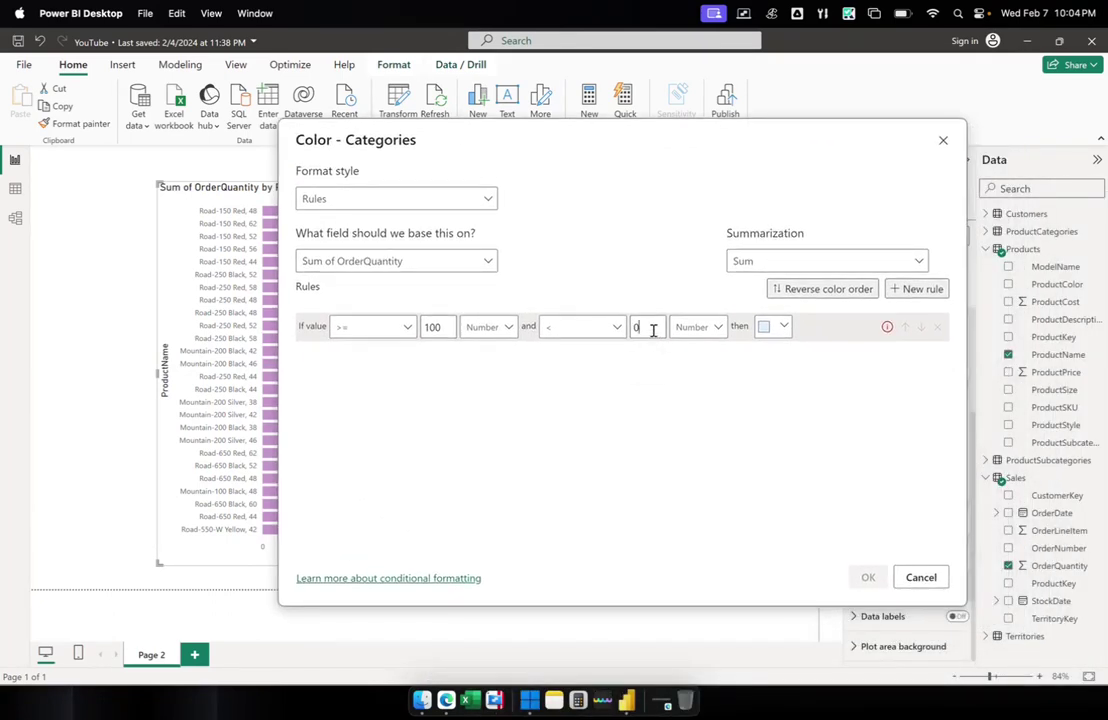
pyautogui.press('BackSpace')
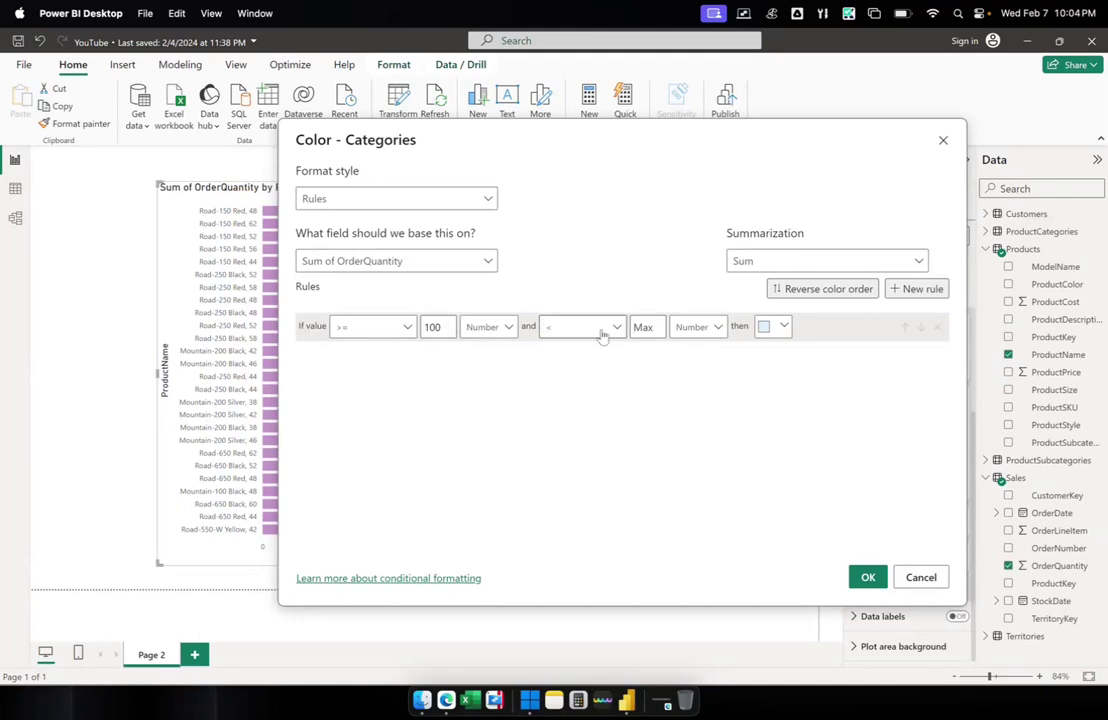
pyautogui.click(785, 329)
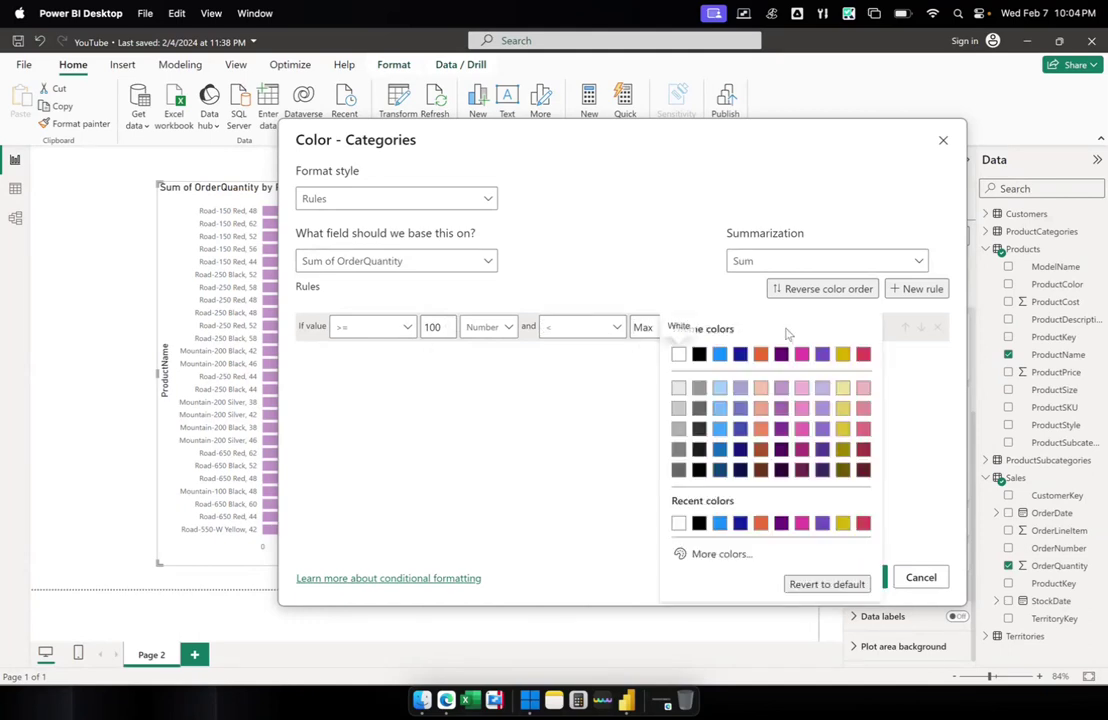
# Give the 100-to-Max rule a custom light green colour (#A9EEAD).
pyautogui.click(733, 556)
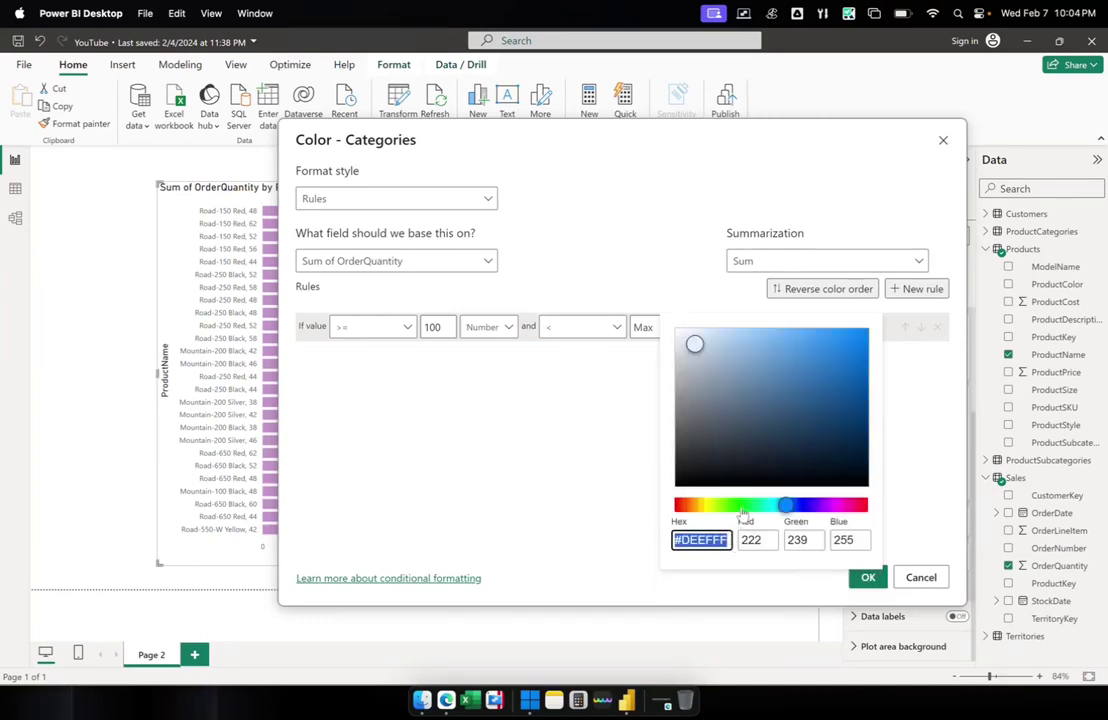
pyautogui.click(741, 507)
pyautogui.click(730, 340)
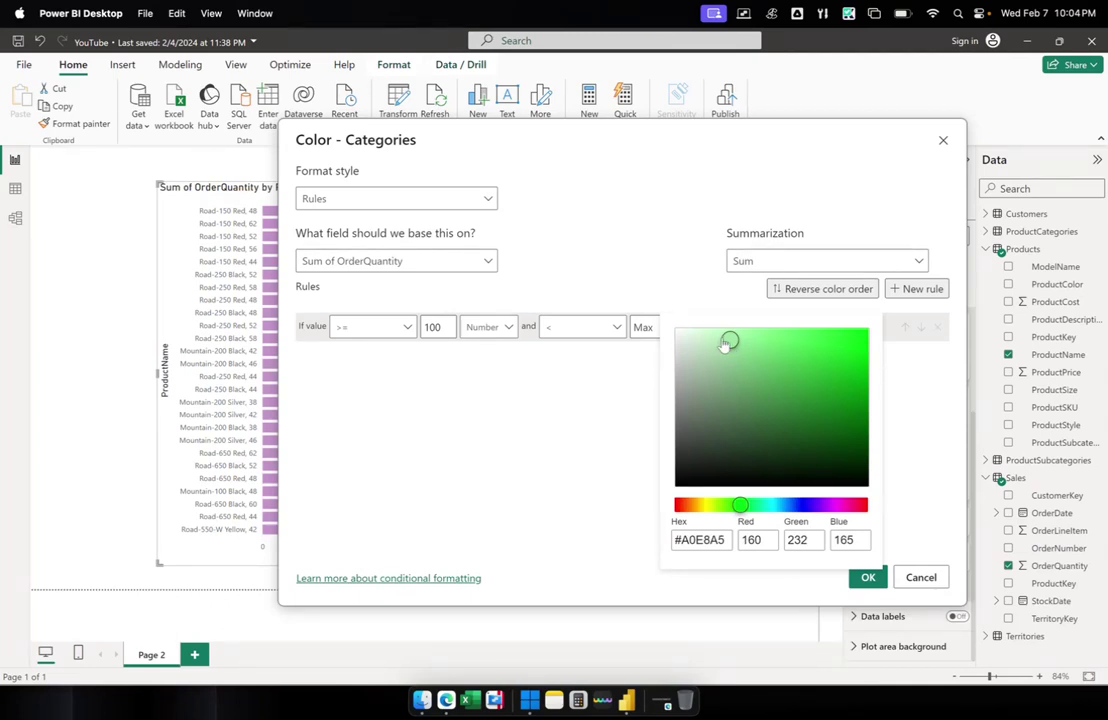
pyautogui.click(726, 336)
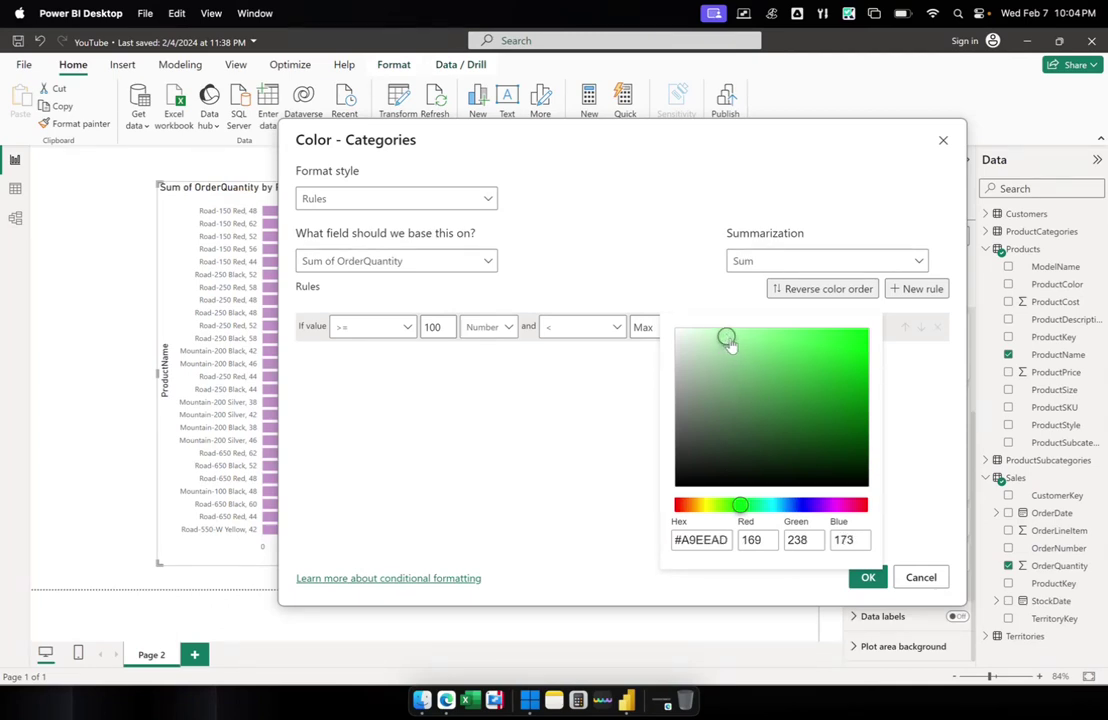
pyautogui.click(955, 532)
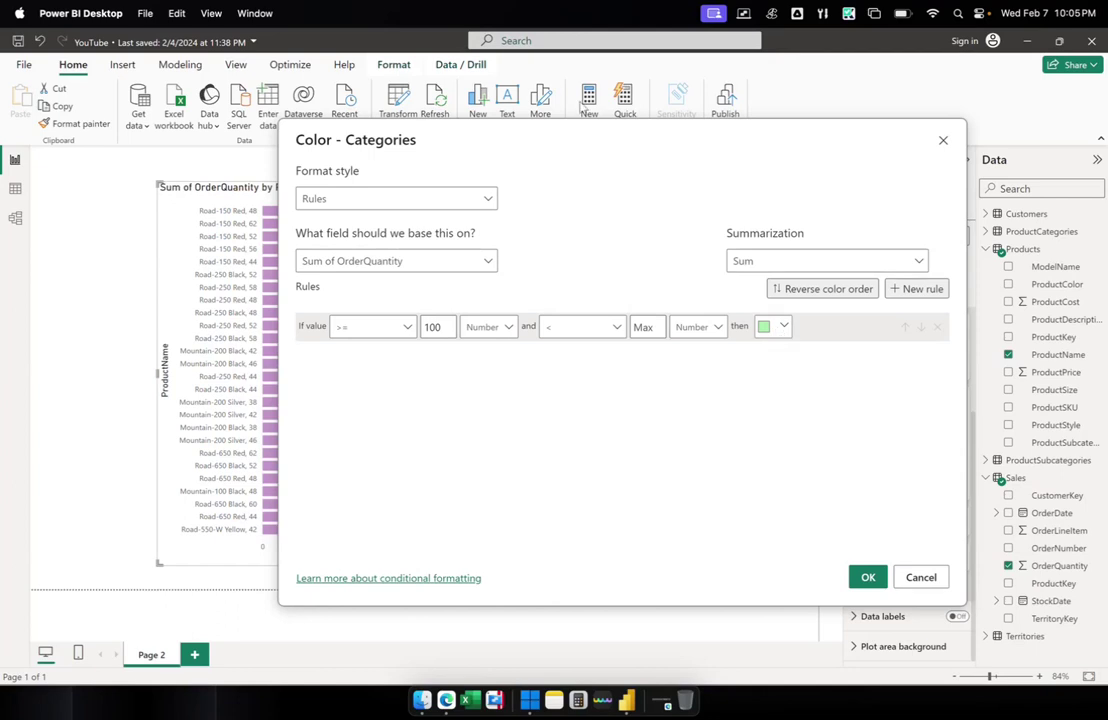
pyautogui.moveTo(527, 143)
pyautogui.mouseDown()
pyautogui.moveTo(720, 148)
pyautogui.moveTo(517, 133)
pyautogui.mouseUp()
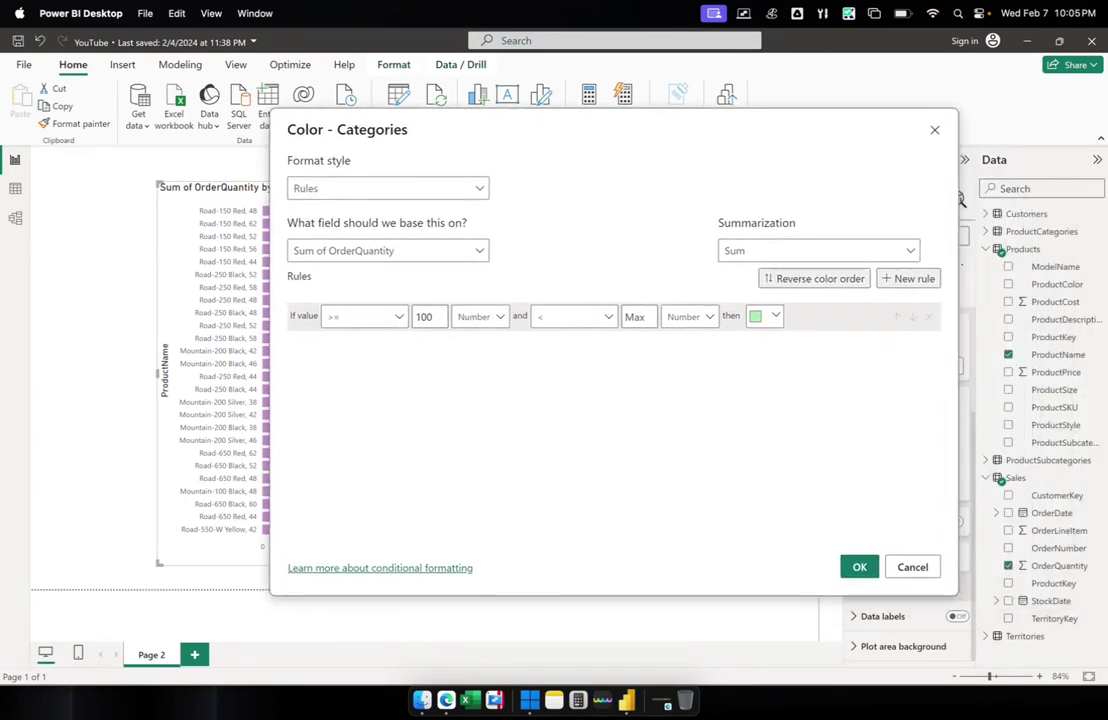
# Add a second rule colouring values from 50 to below 100 (Number) yellow.
pyautogui.click(908, 282)
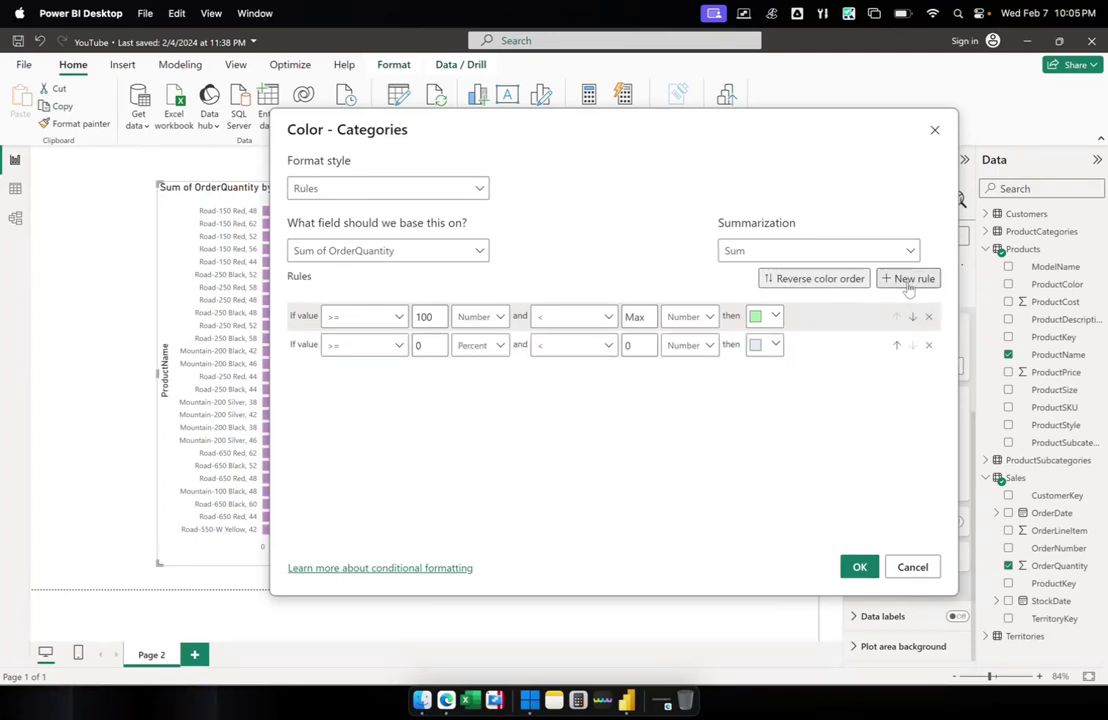
pyautogui.click(437, 345)
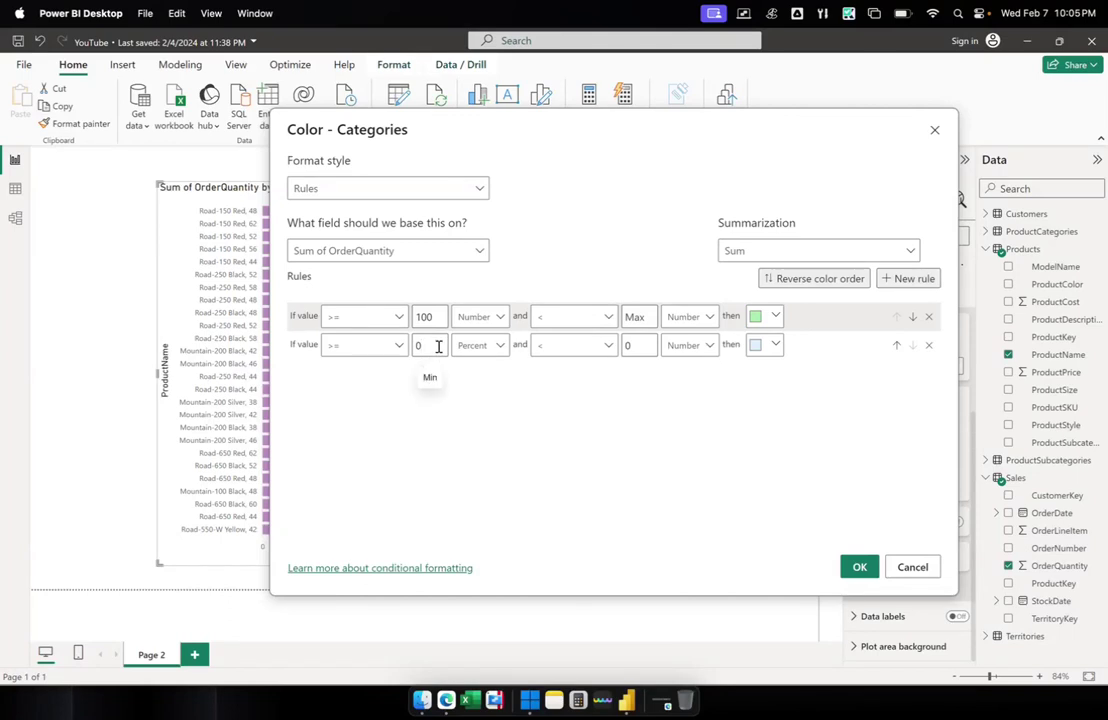
pyautogui.press('BackSpace')
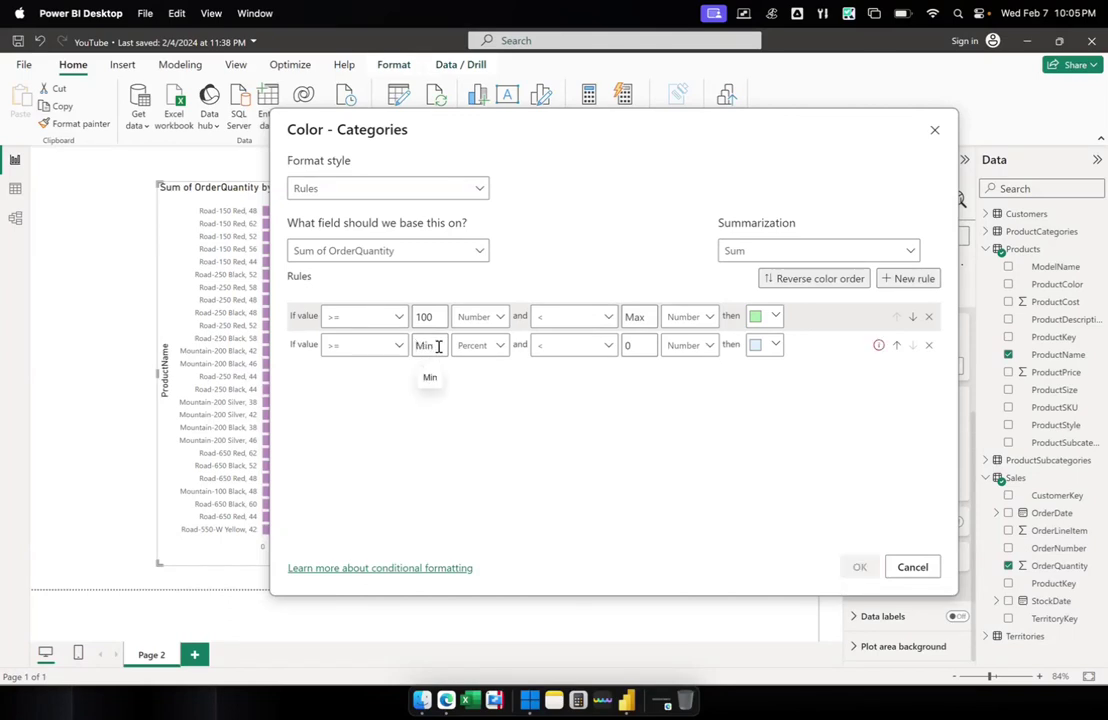
pyautogui.write('50')
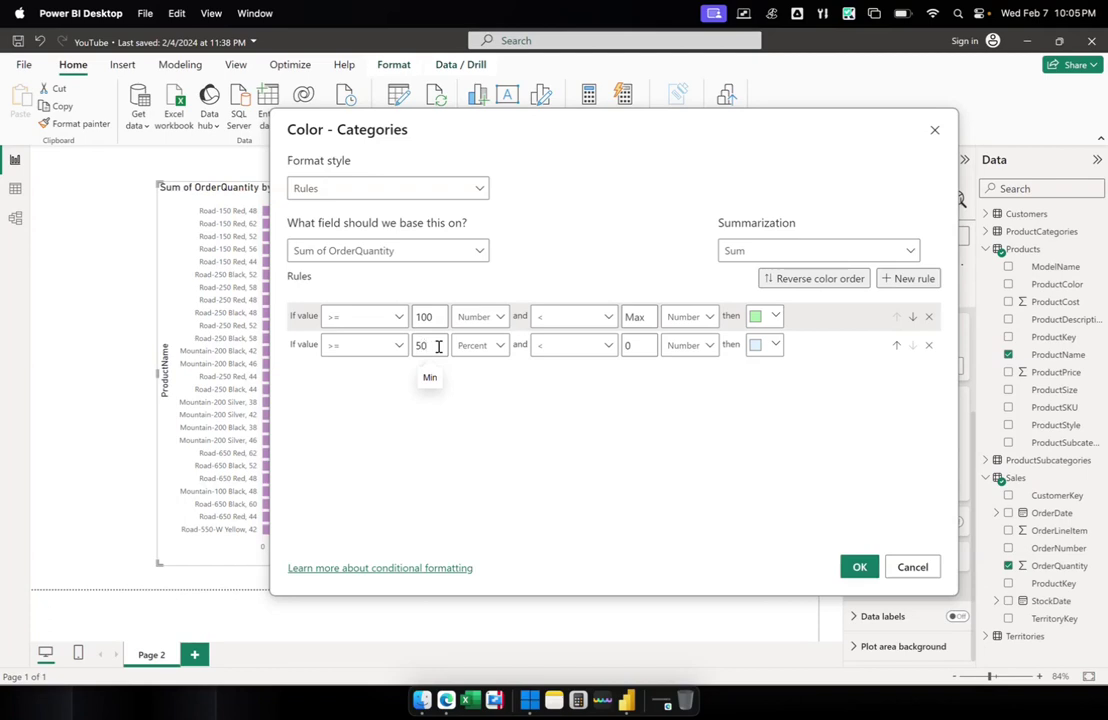
pyautogui.click(478, 345)
pyautogui.click(472, 367)
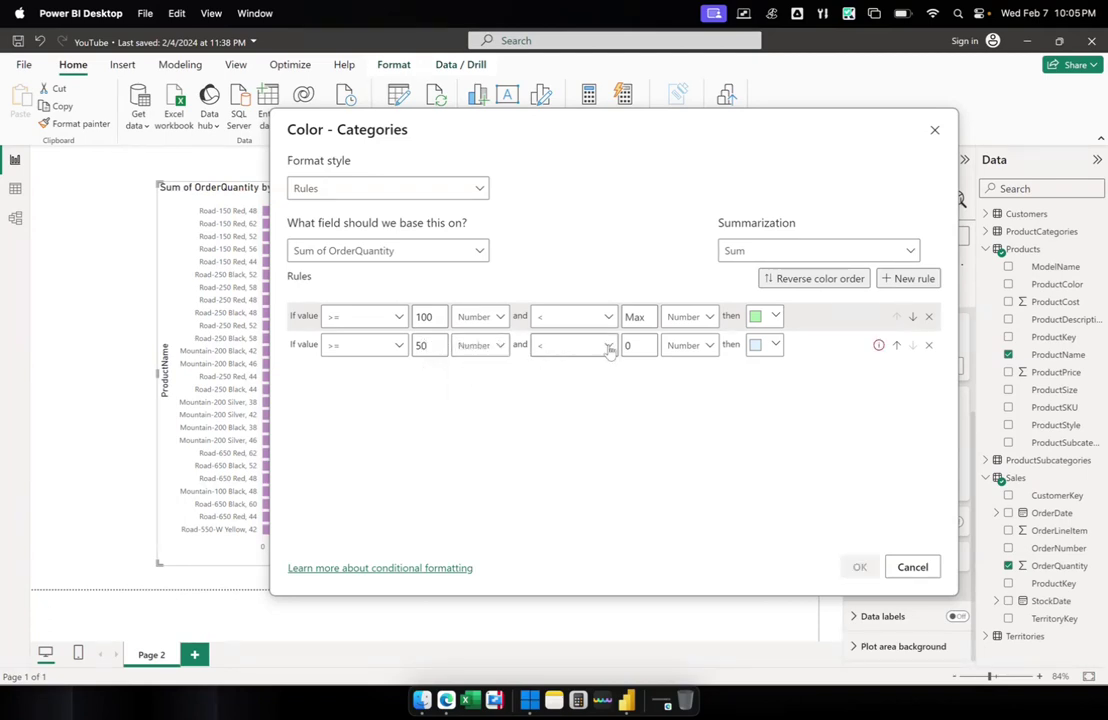
pyautogui.click(645, 343)
pyautogui.press('BackSpace')
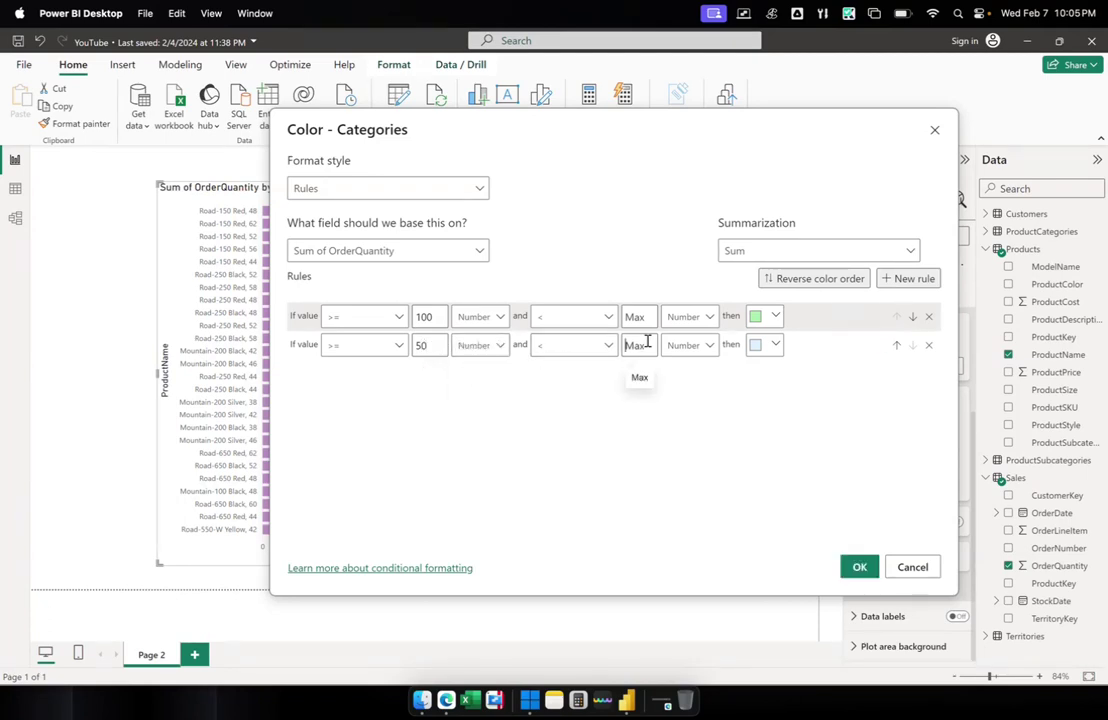
pyautogui.write('100')
pyautogui.click(775, 345)
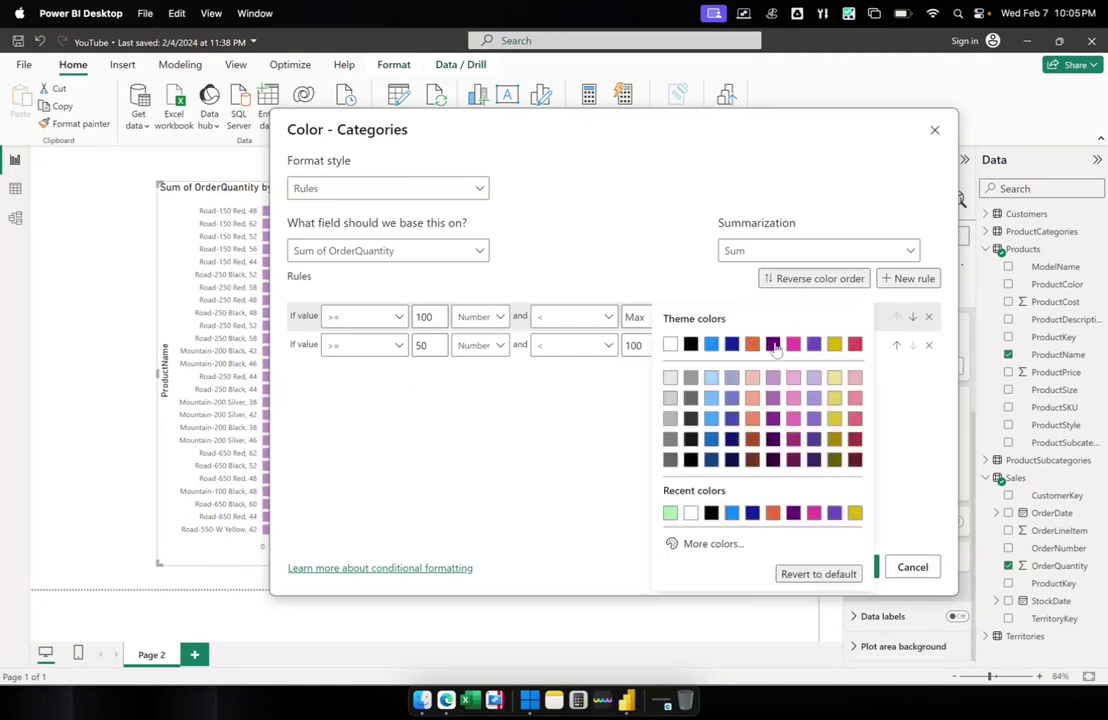
pyautogui.click(834, 403)
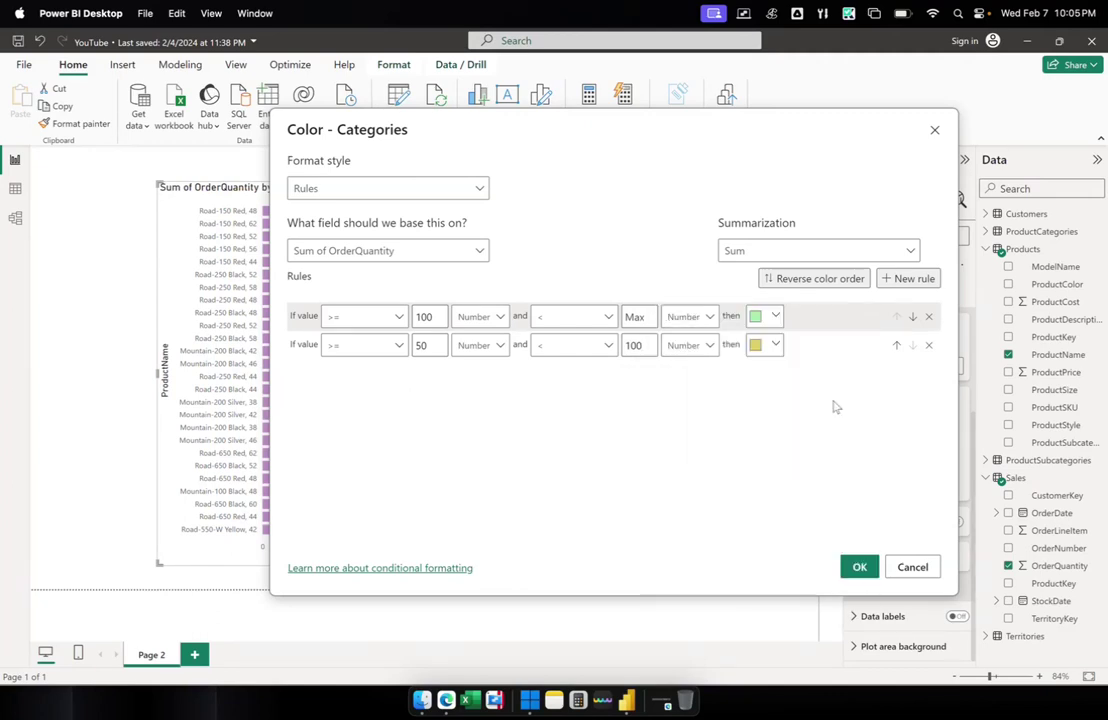
# Add a third colour rule from Min to 50 (Number) that colours bars red.
pyautogui.click(905, 280)
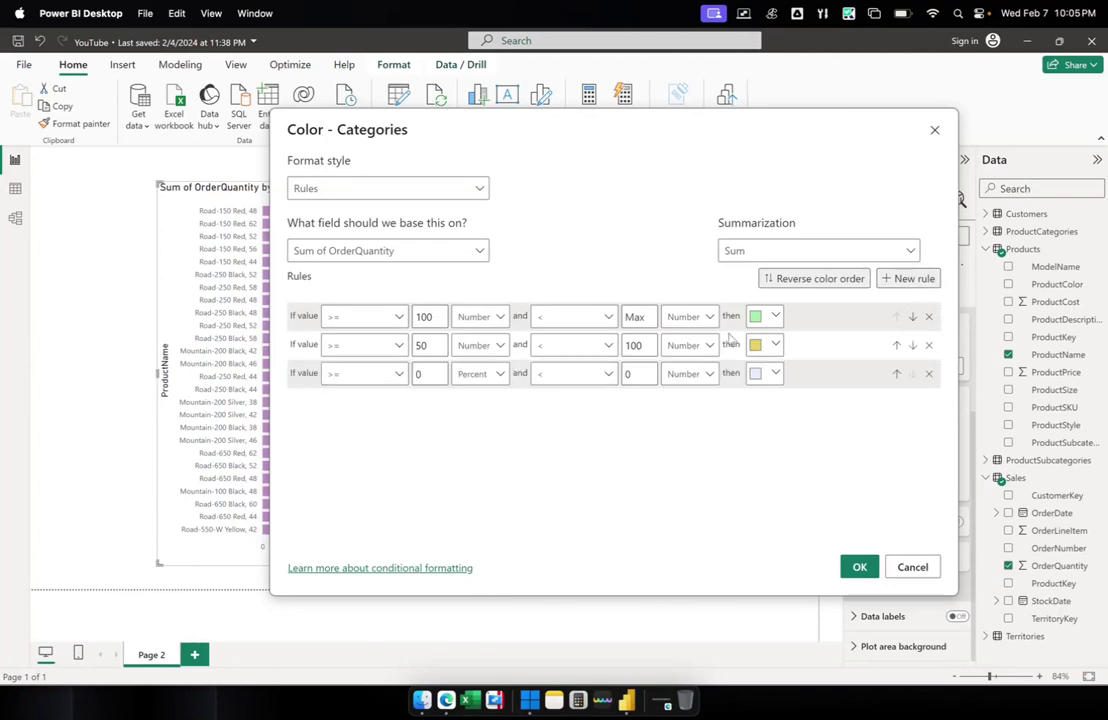
pyautogui.click(437, 373)
pyautogui.press('BackSpace')
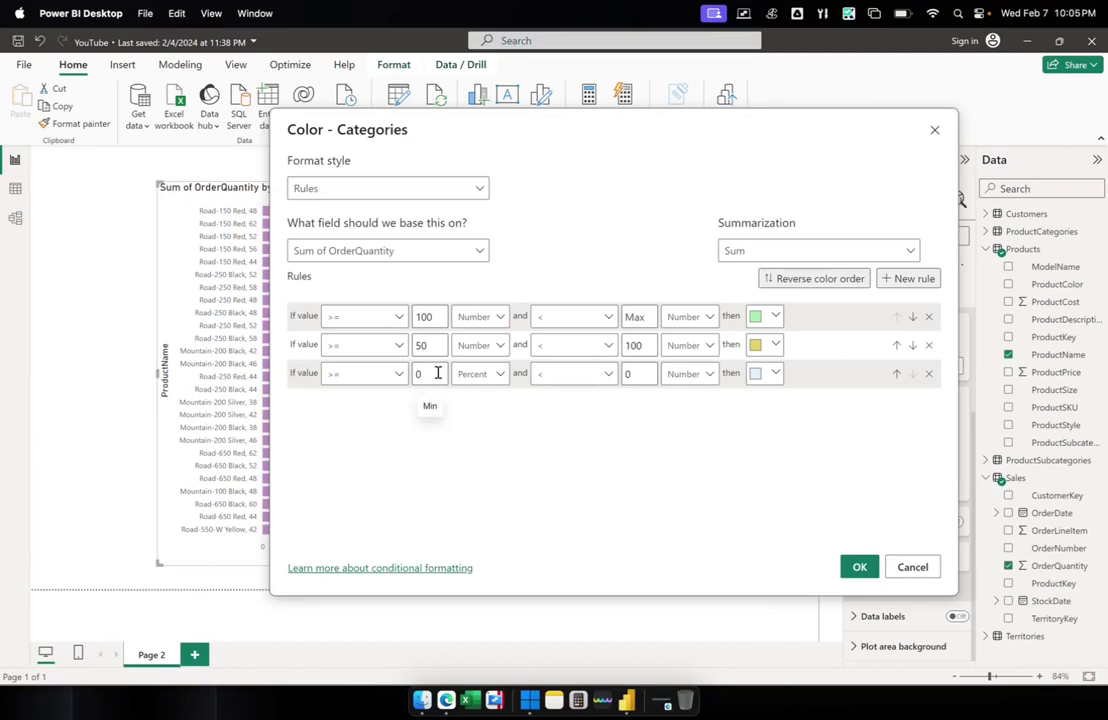
pyautogui.click(478, 374)
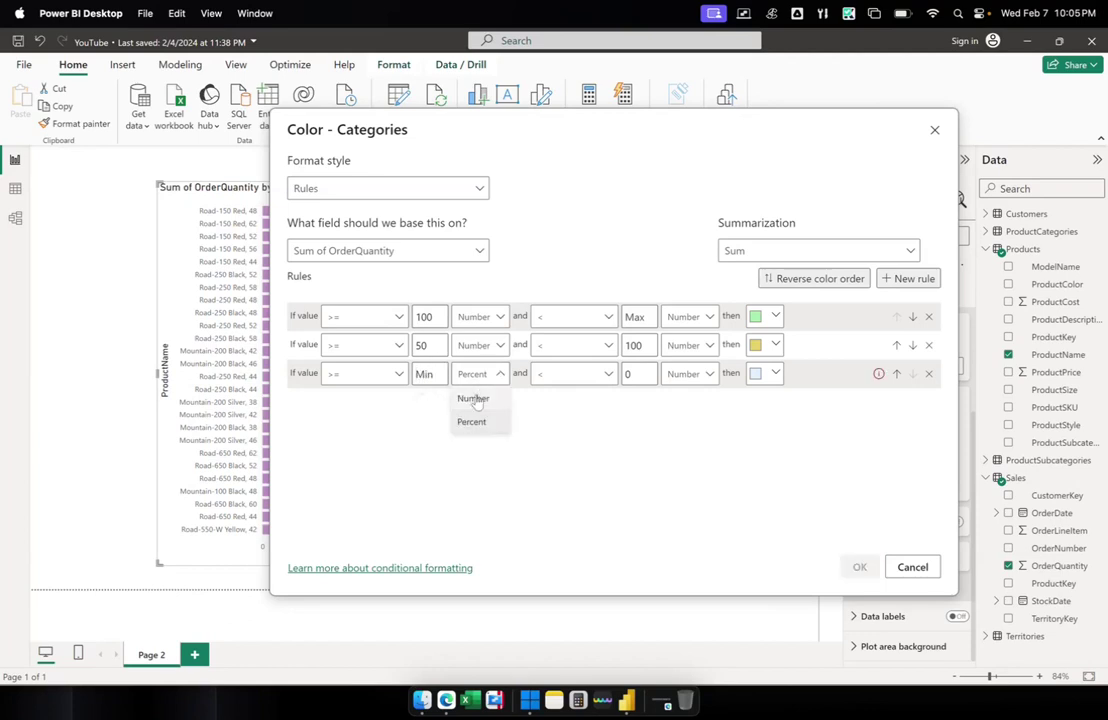
pyautogui.click(476, 397)
pyautogui.doubleClick(645, 374)
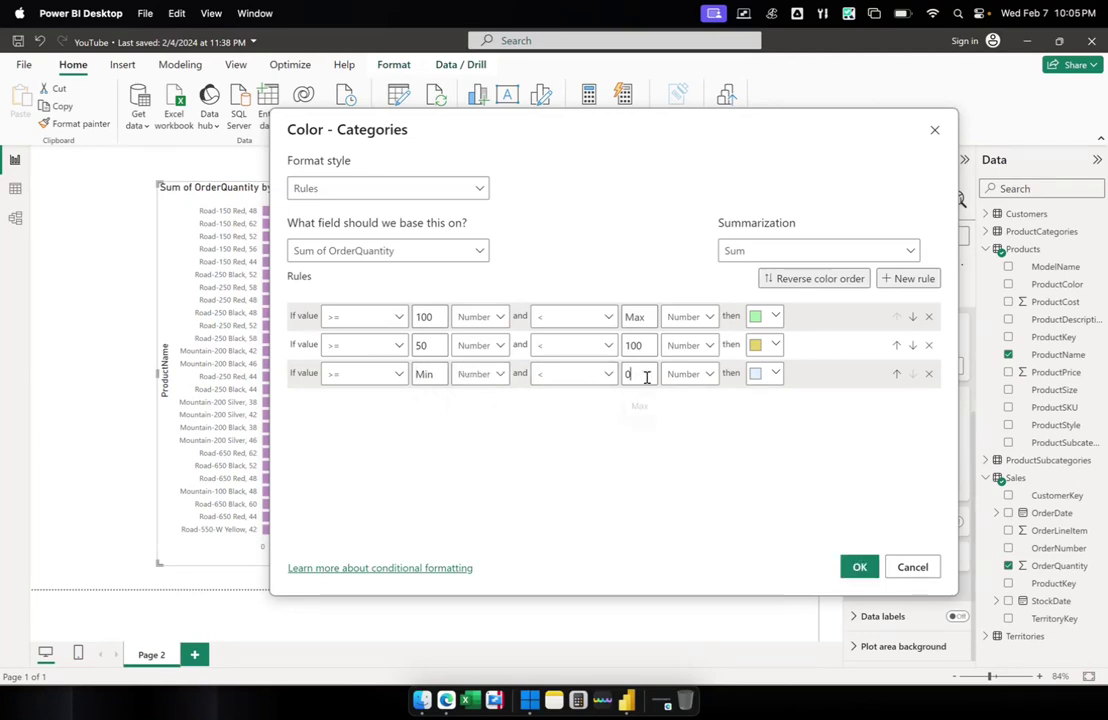
pyautogui.write('50')
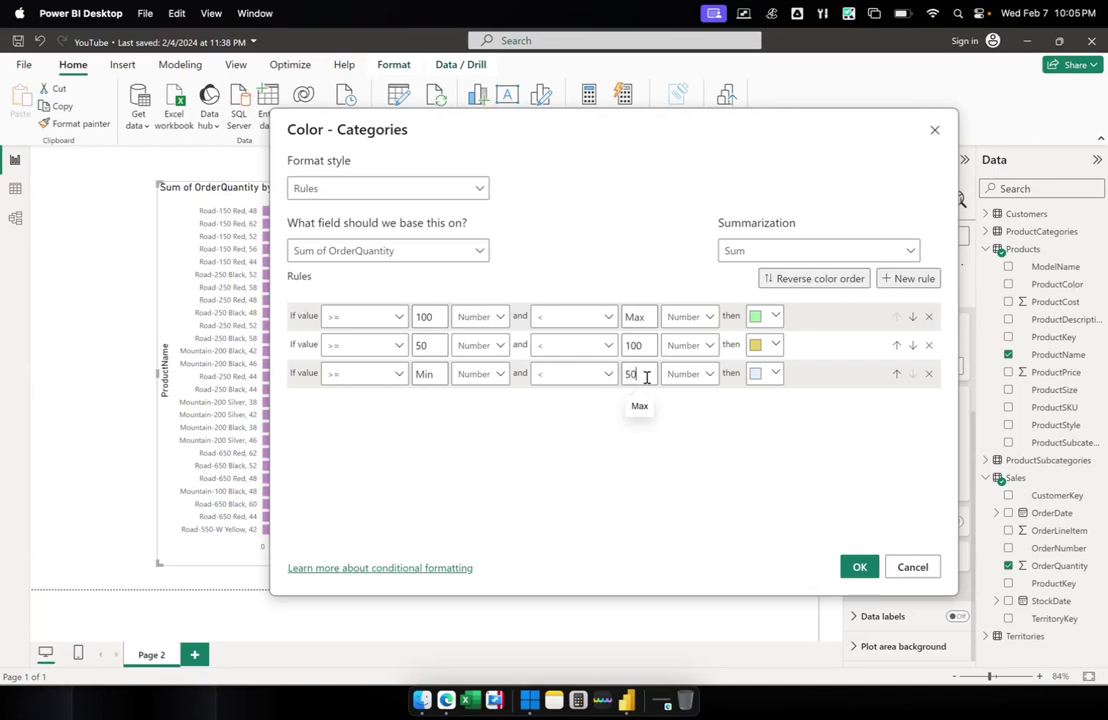
pyautogui.click(775, 374)
pyautogui.click(855, 226)
# Correct the second rule's lower bound to 50 and apply the three rules.
pyautogui.press('BackSpace')
pyautogui.write('100')
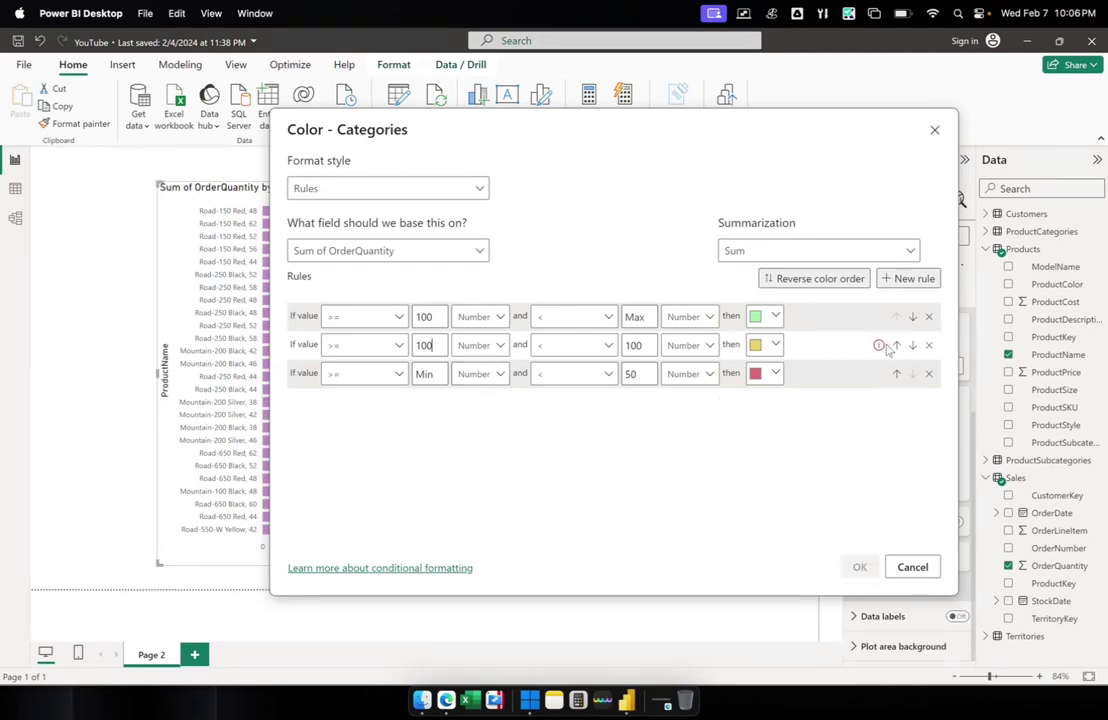
pyautogui.moveTo(881, 349)
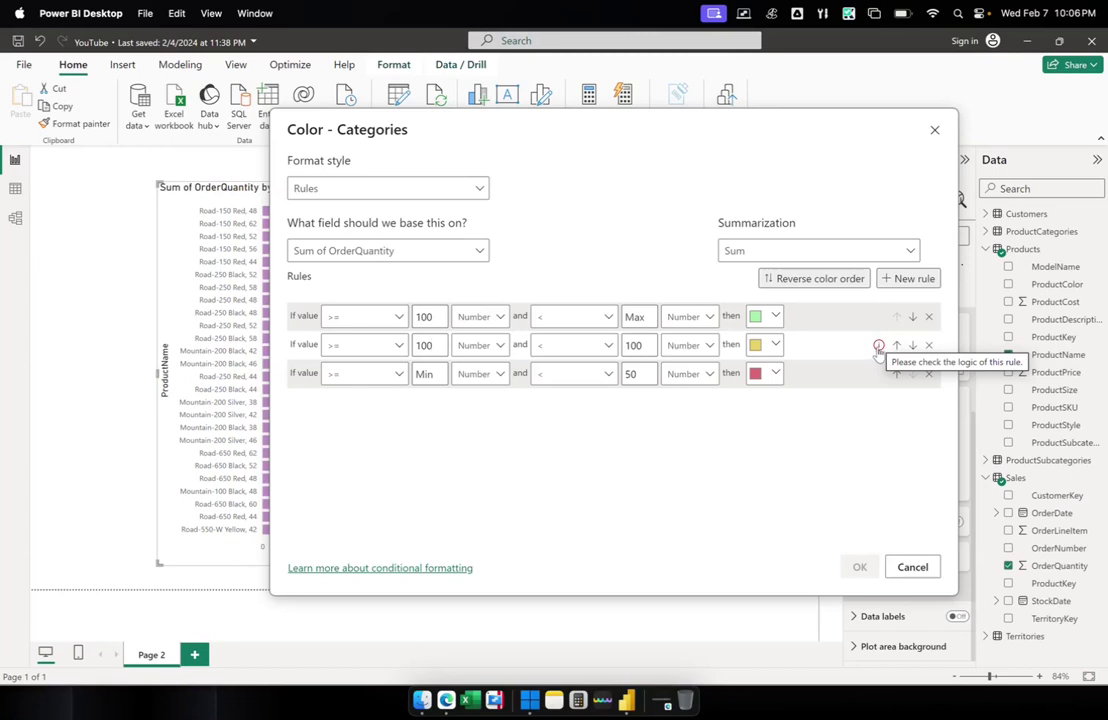
pyautogui.doubleClick(426, 345)
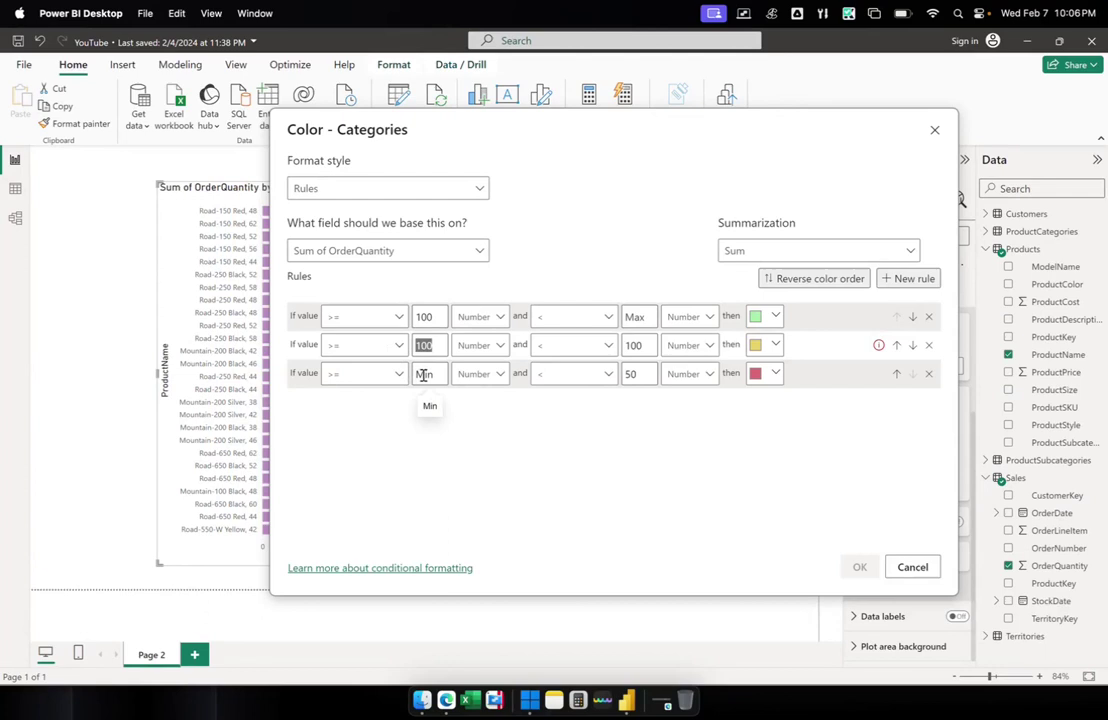
pyautogui.write('50')
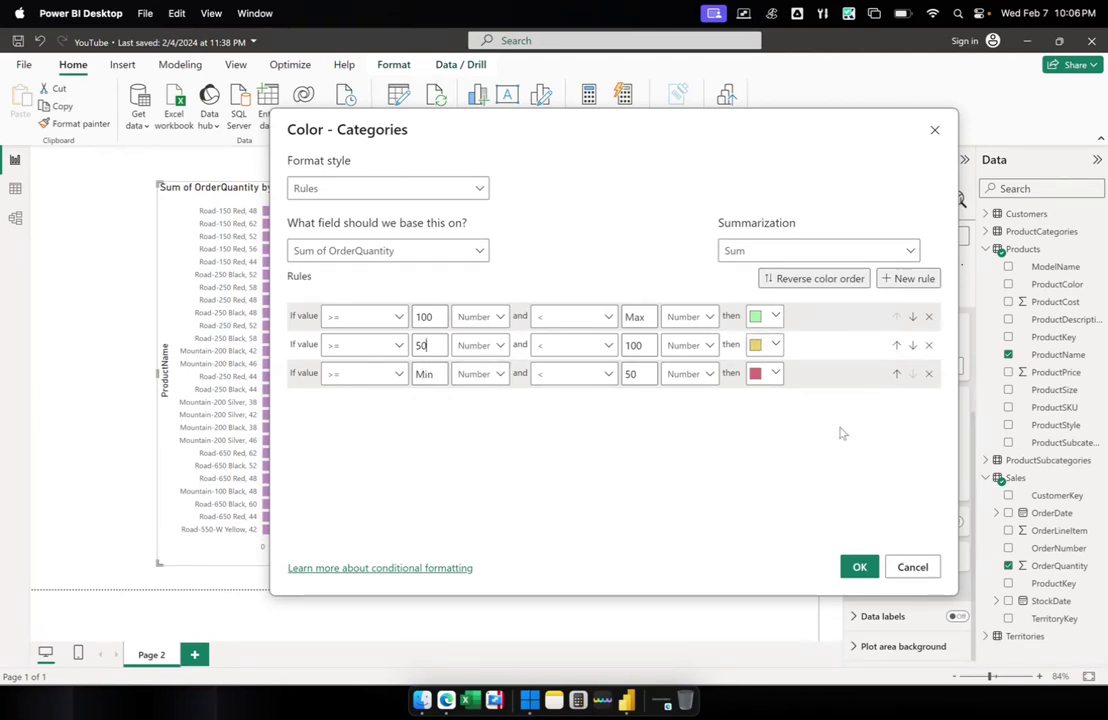
pyautogui.click(858, 568)
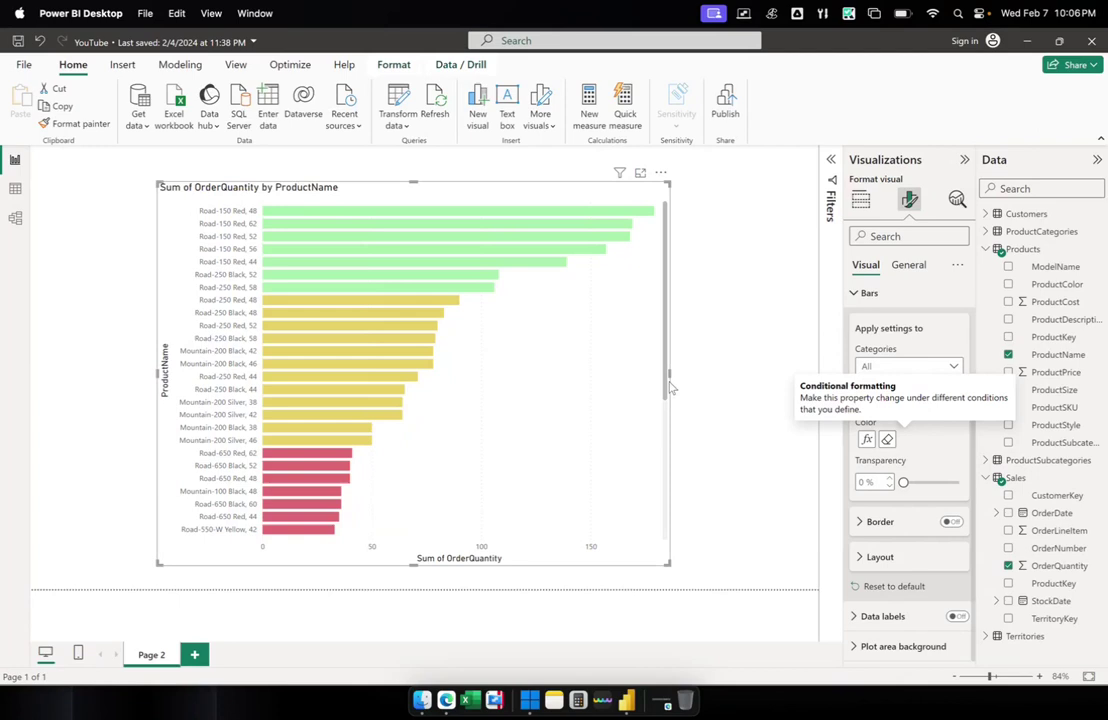
# Narrow the bar chart visual by dragging its right edge leftward.
pyautogui.moveTo(662, 374); pyautogui.dragTo(572, 372)
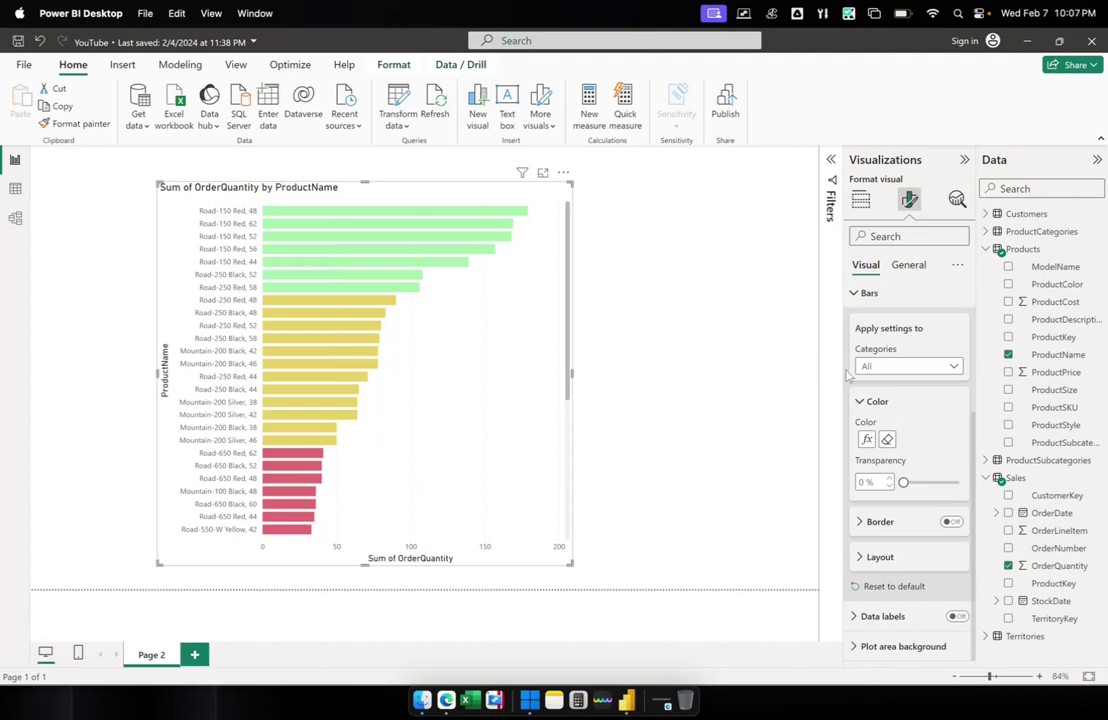
# Remove the rule-based conditional colouring from the bars so they return to plain blue.
pyautogui.click(858, 292)
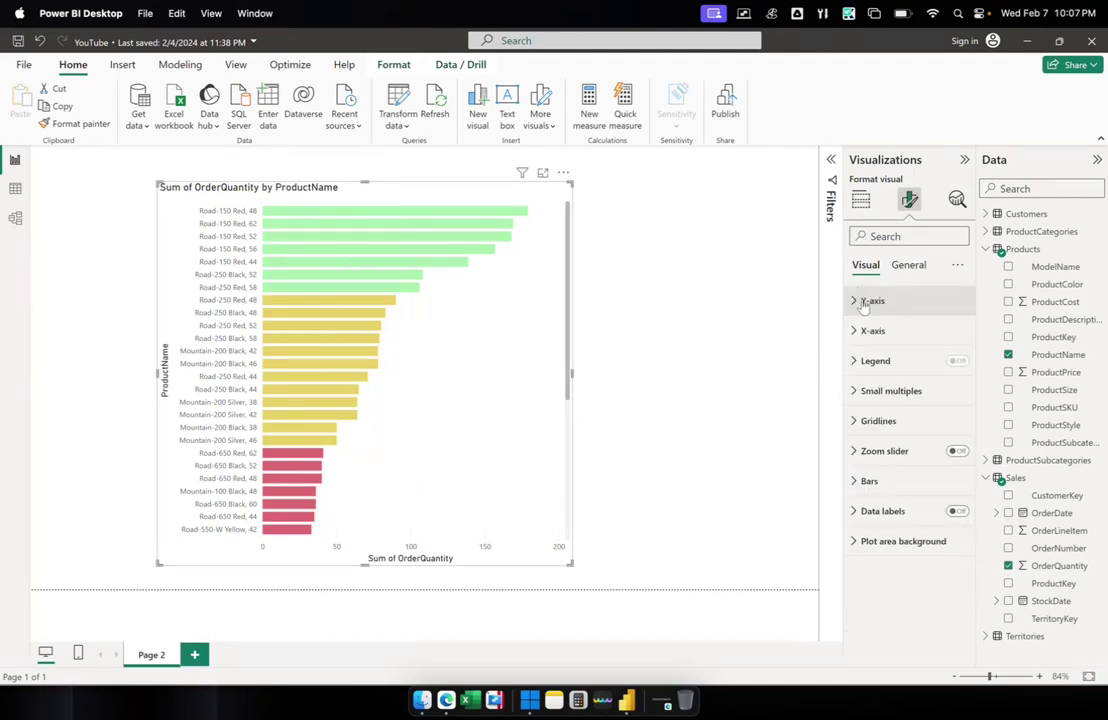
pyautogui.click(862, 481)
pyautogui.scroll(-5, 905, 460)
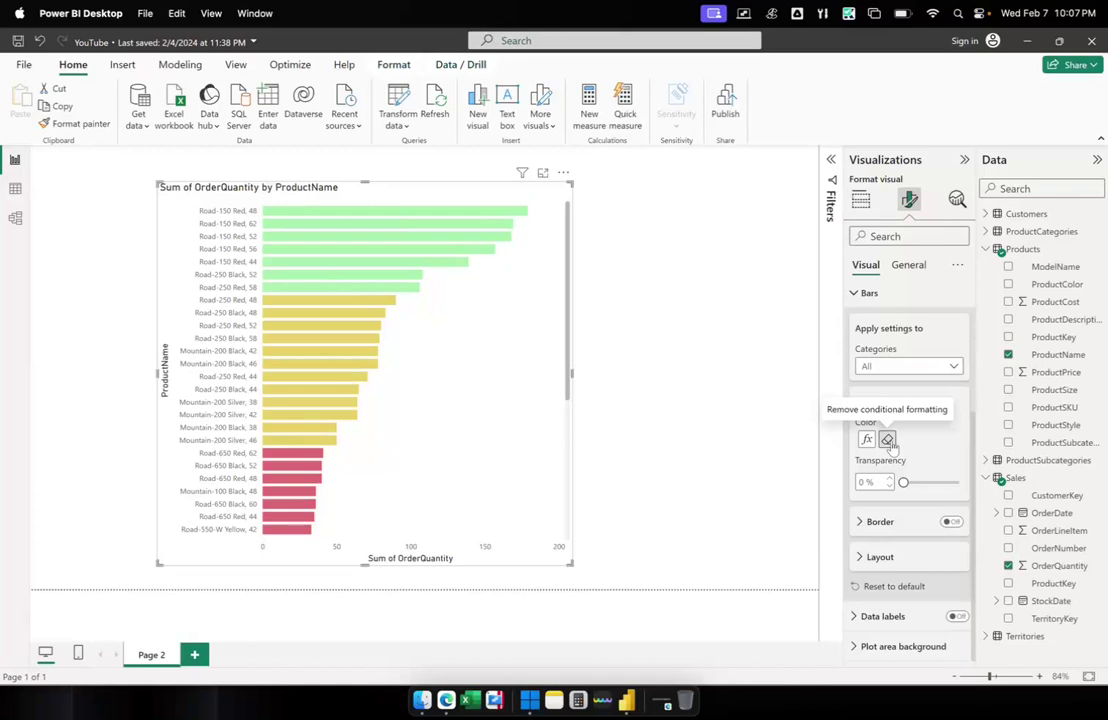
pyautogui.click(888, 441)
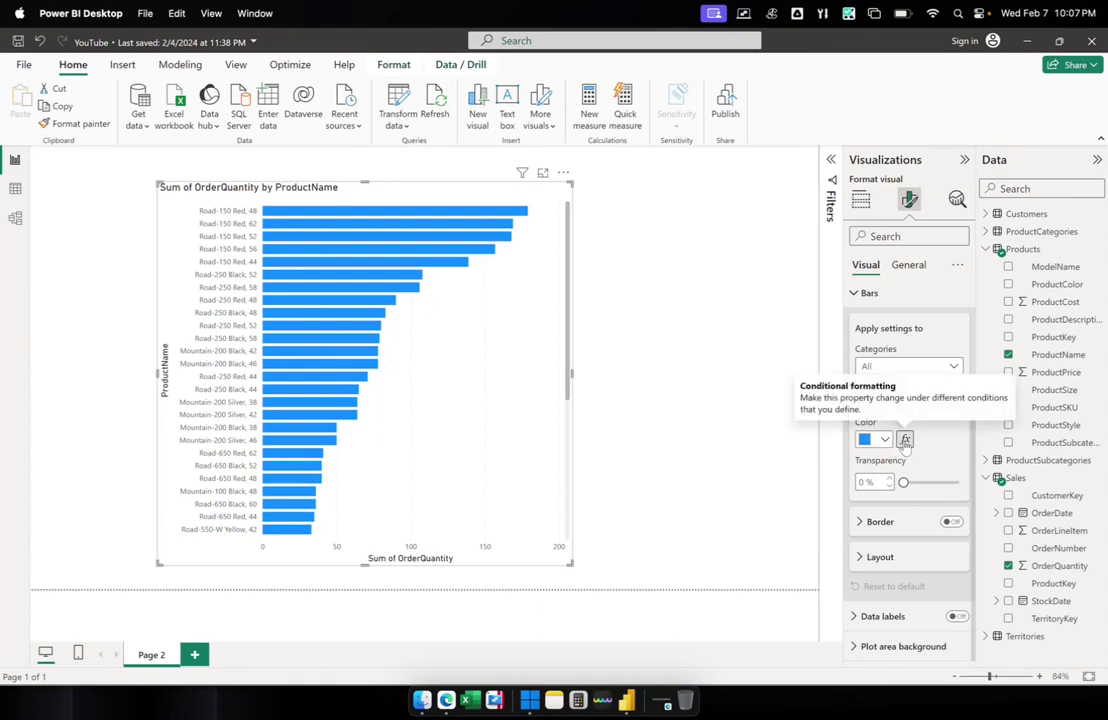
# Switch the bar colour rule to the Gradient format style with a middle colour added.
pyautogui.click(905, 439)
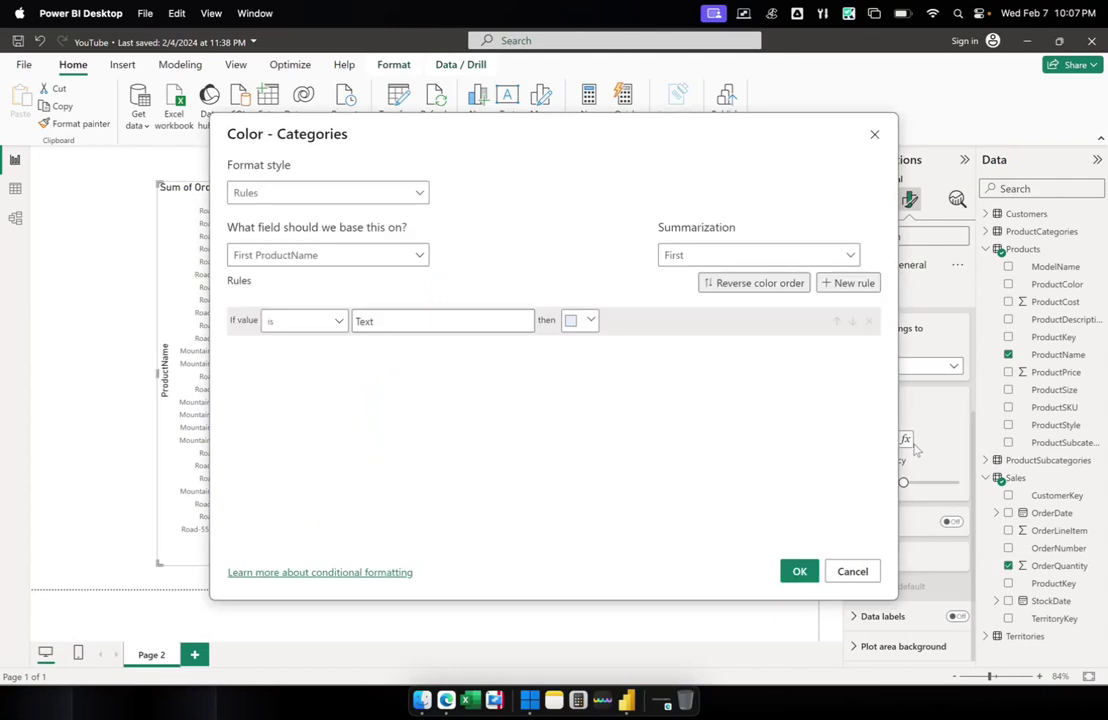
pyautogui.click(386, 193)
pyautogui.click(268, 218)
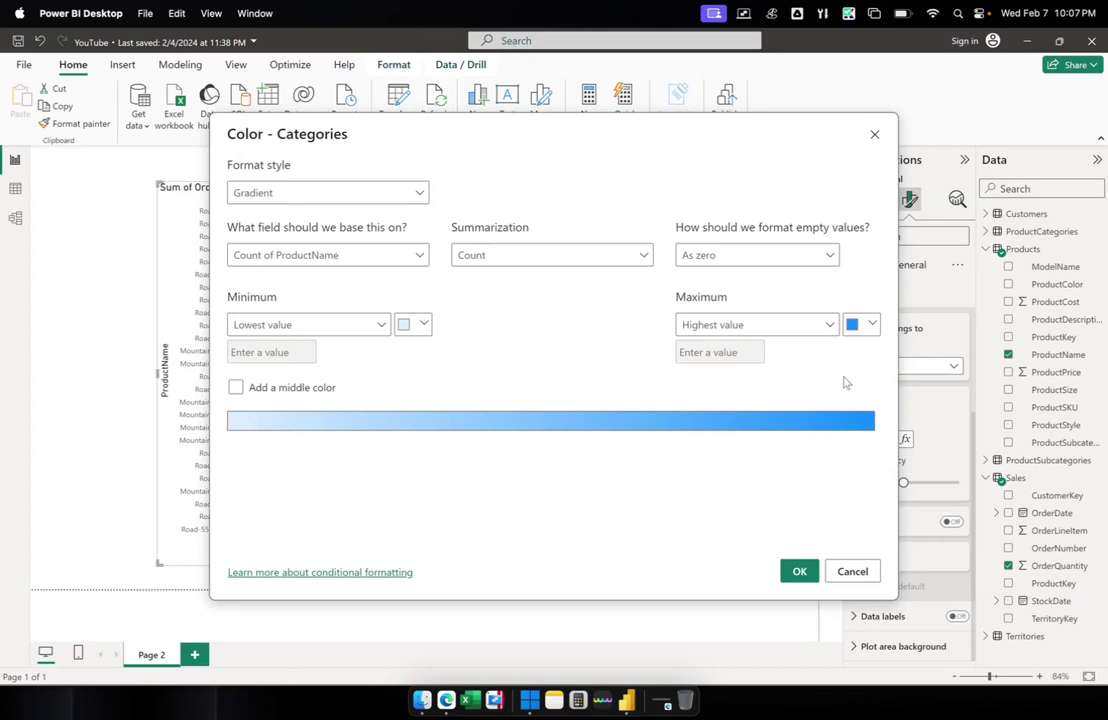
pyautogui.click(421, 192)
pyautogui.click(531, 197)
pyautogui.click(270, 390)
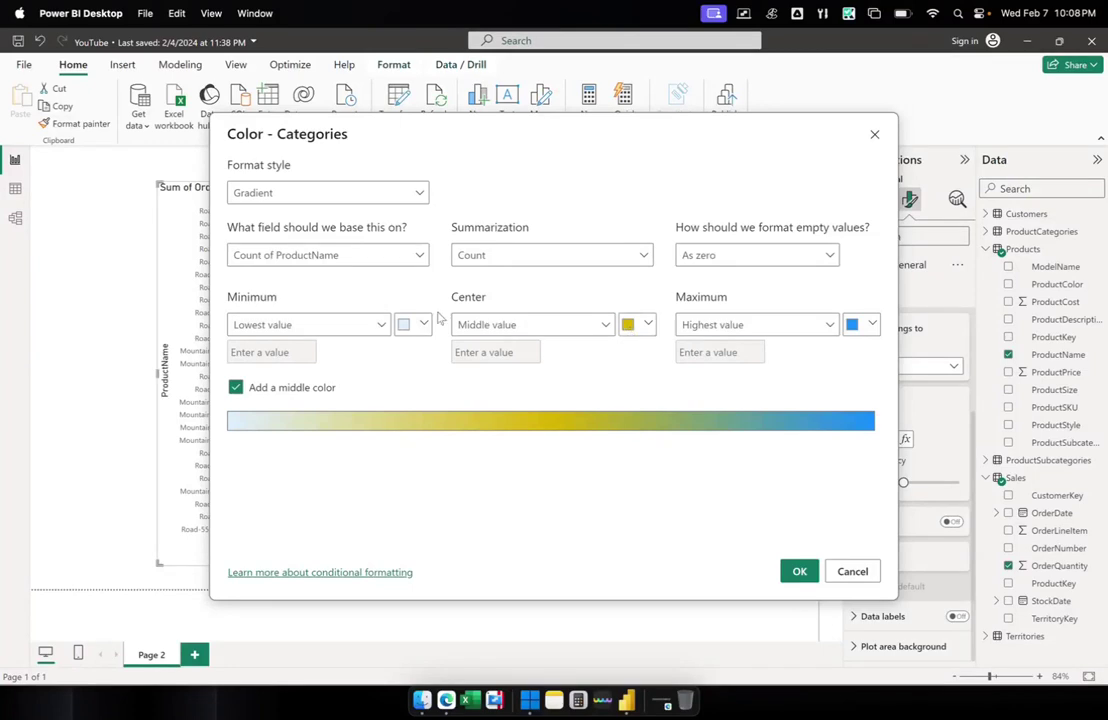
# Make the gradient's lowest values red and highest values a custom light green.
pyautogui.click(410, 326)
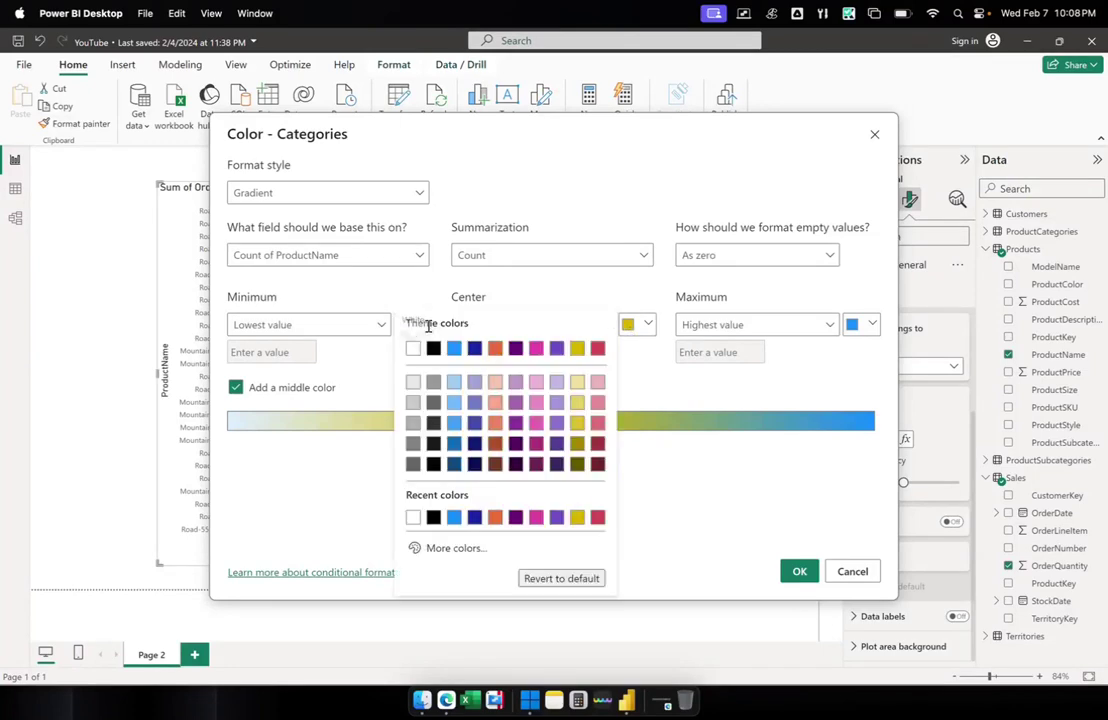
pyautogui.click(594, 346)
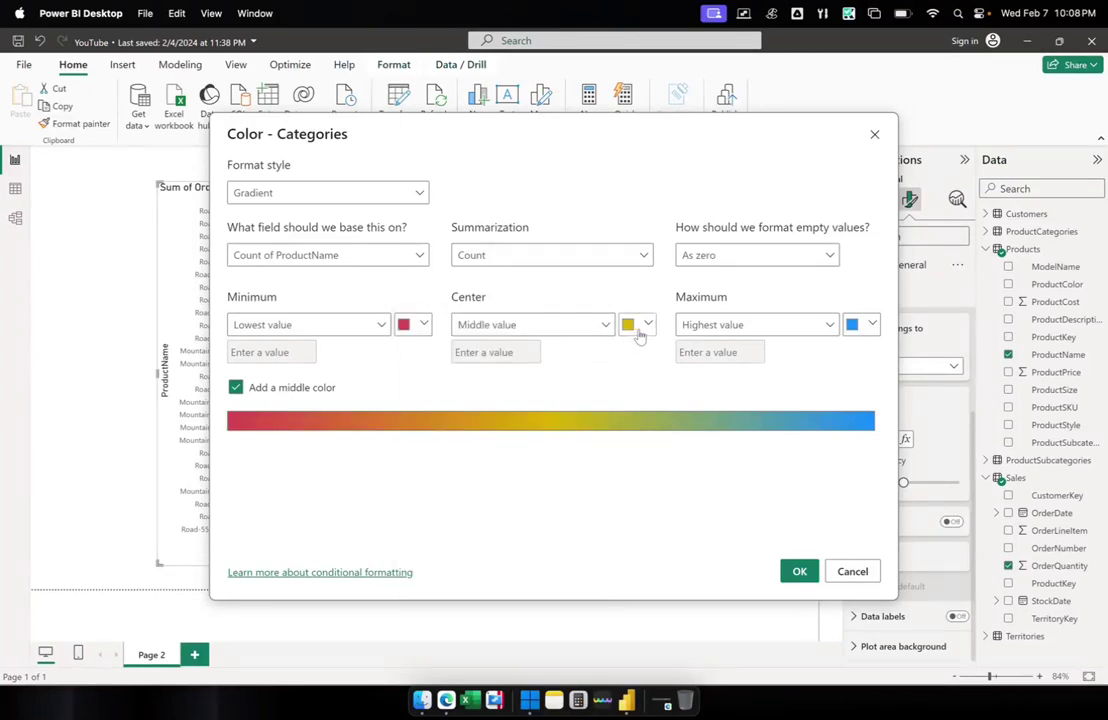
pyautogui.click(862, 326)
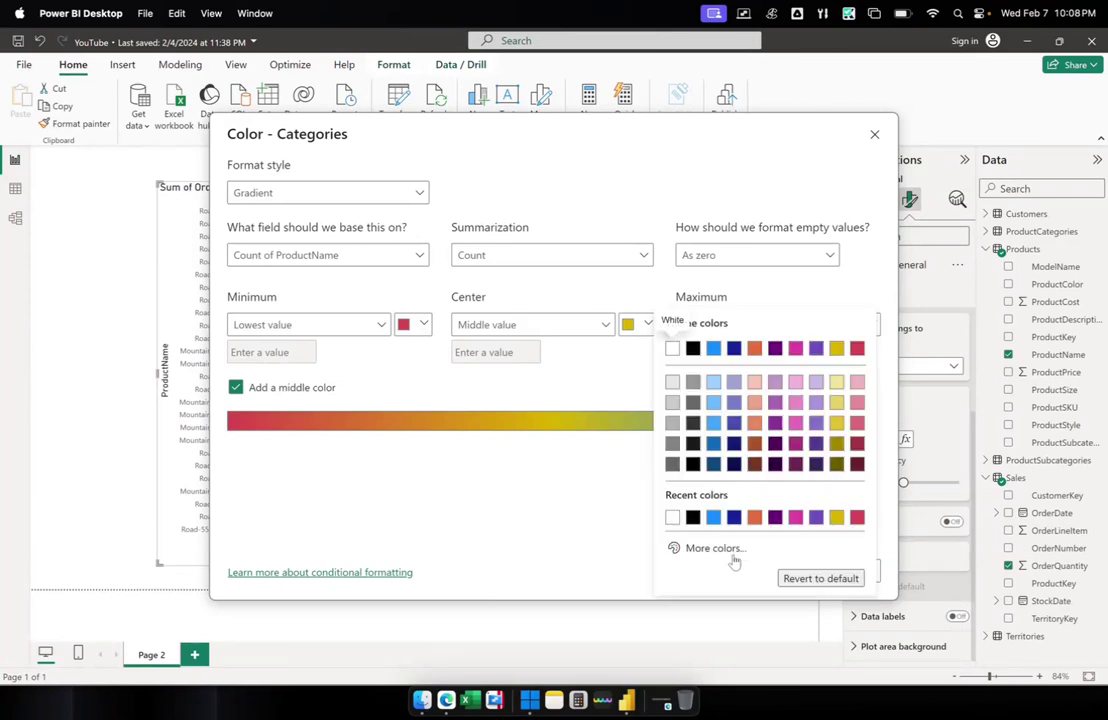
pyautogui.click(690, 546)
pyautogui.click(723, 499)
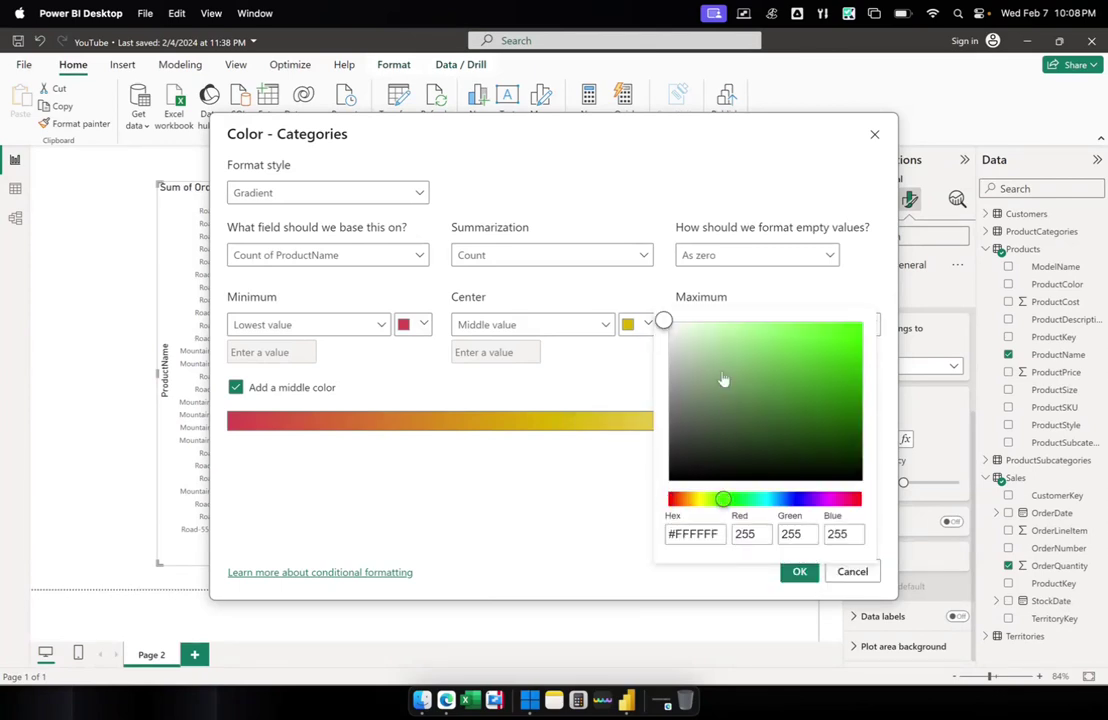
pyautogui.click(731, 332)
pyautogui.click(571, 500)
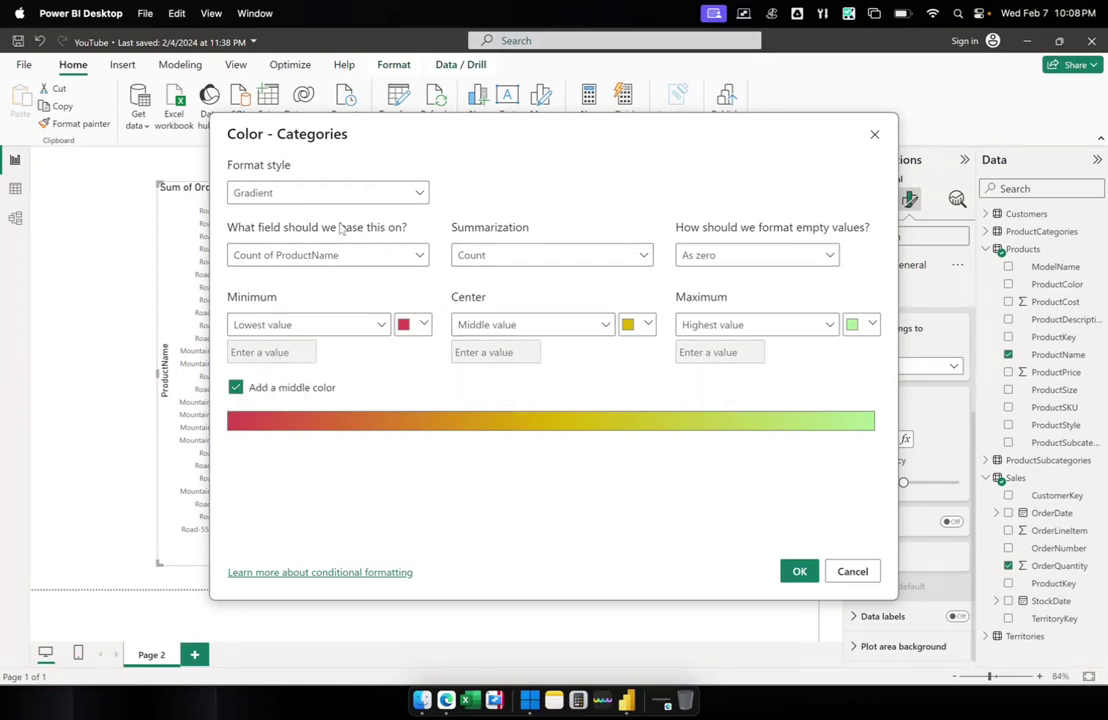
# Base the gradient on the Sales table's OrderQuantity field.
pyautogui.click(399, 259)
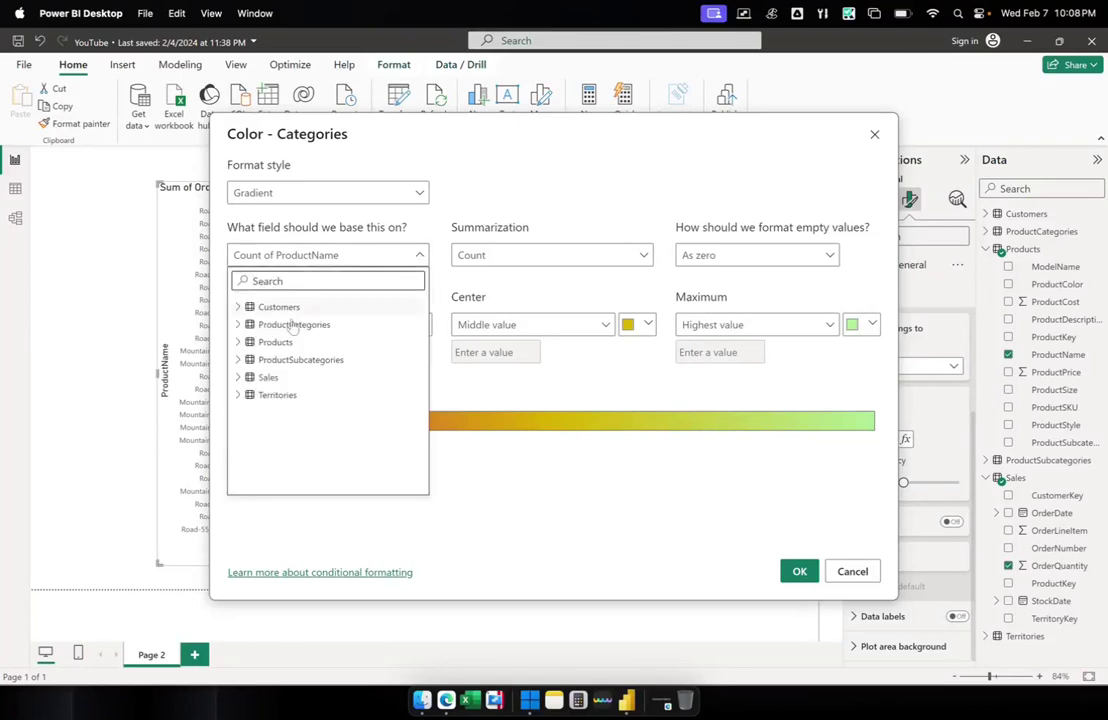
pyautogui.click(238, 378)
pyautogui.scroll(-1, 361, 413)
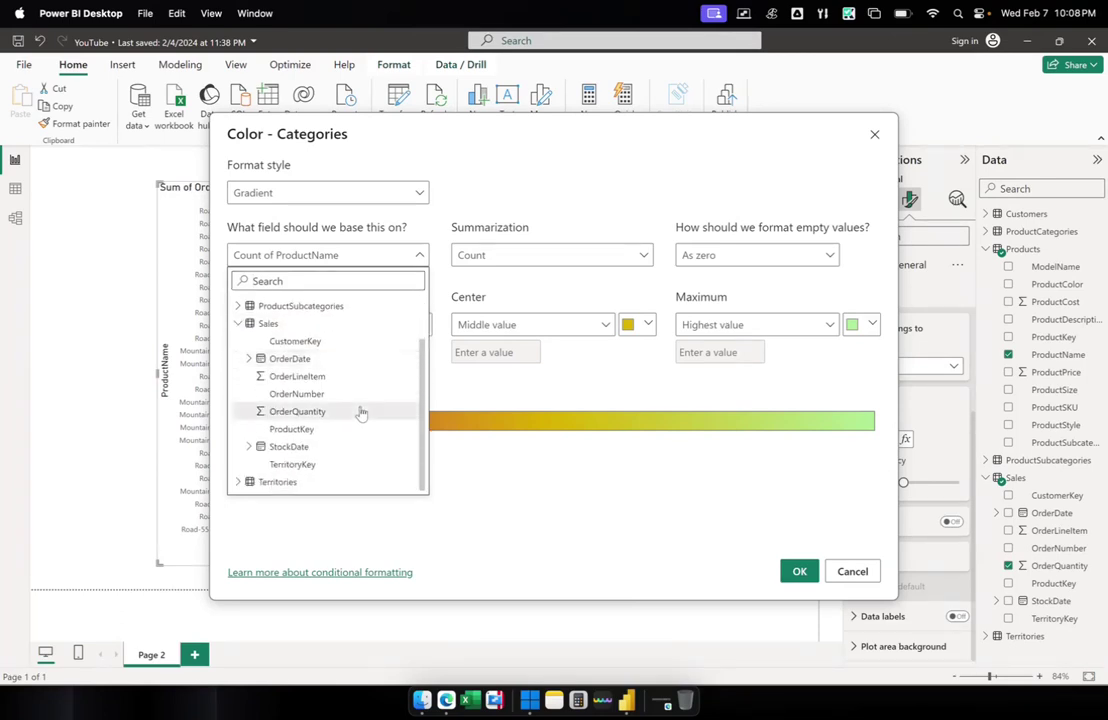
pyautogui.click(335, 413)
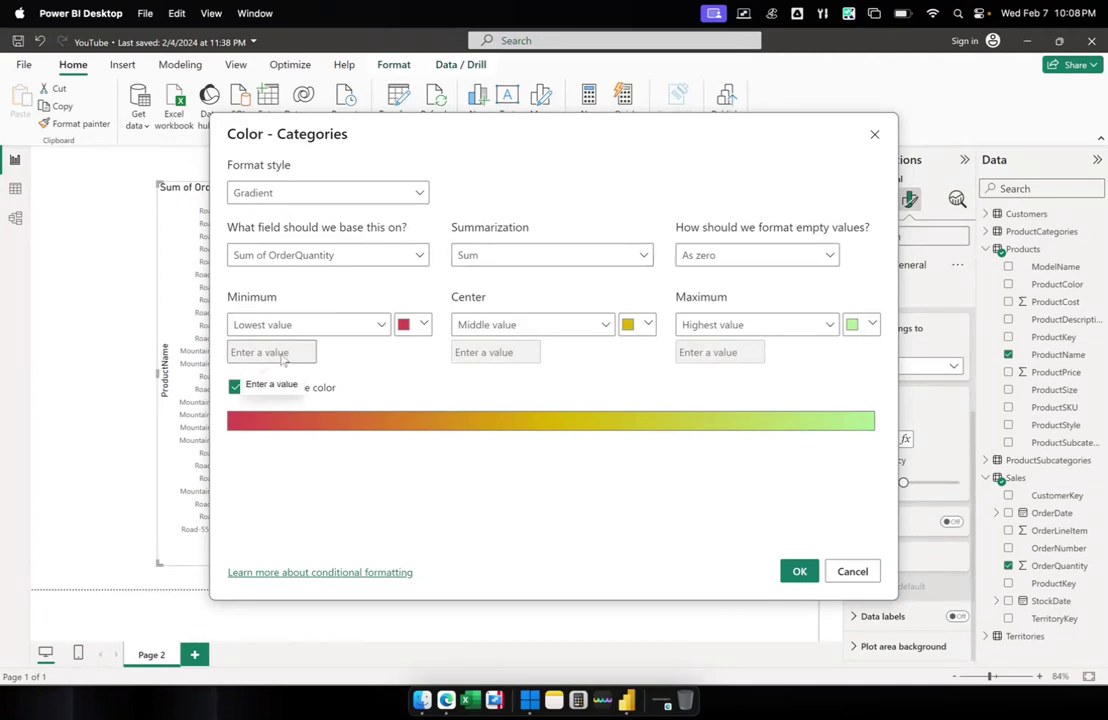
# Set custom gradient minimum 10 and maximum 100, then apply the colouring.
pyautogui.click(381, 326)
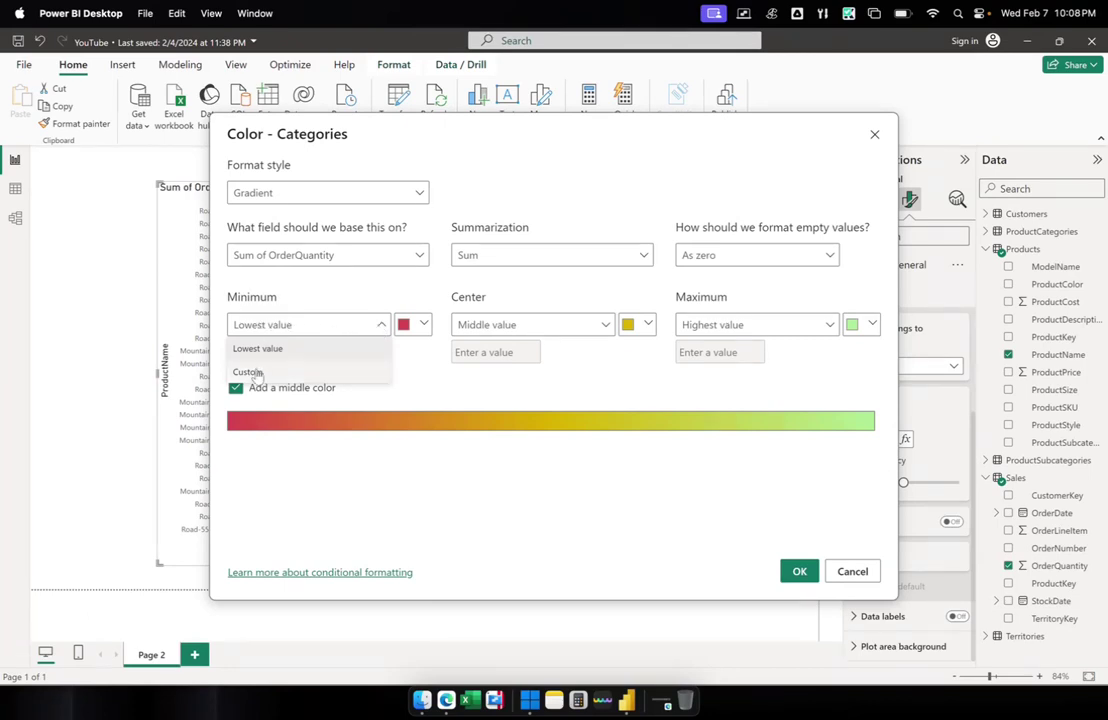
pyautogui.click(252, 372)
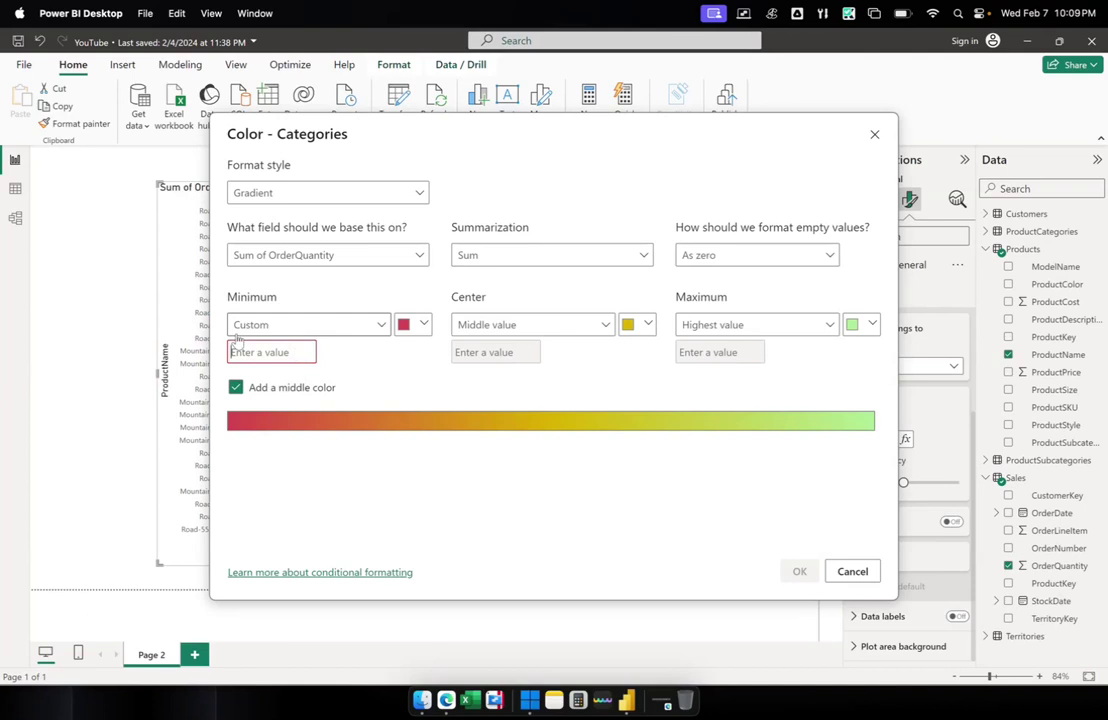
pyautogui.write('10')
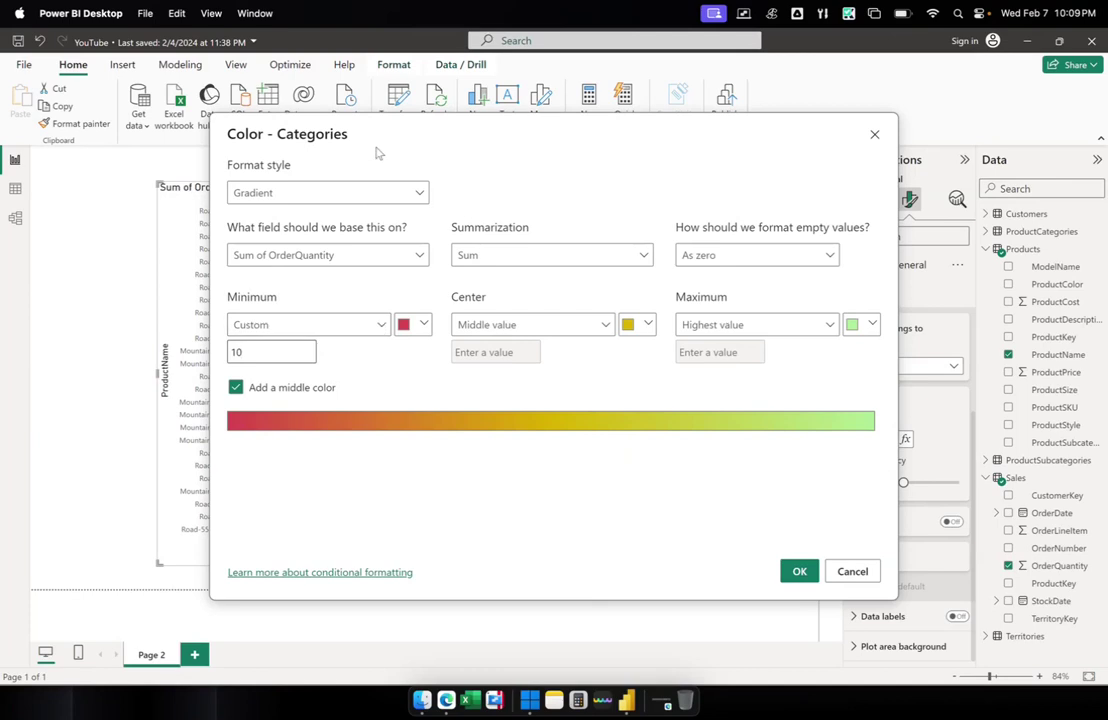
pyautogui.moveTo(374, 146)
pyautogui.mouseDown()
pyautogui.moveTo(542, 142)
pyautogui.moveTo(389, 143)
pyautogui.mouseUp()
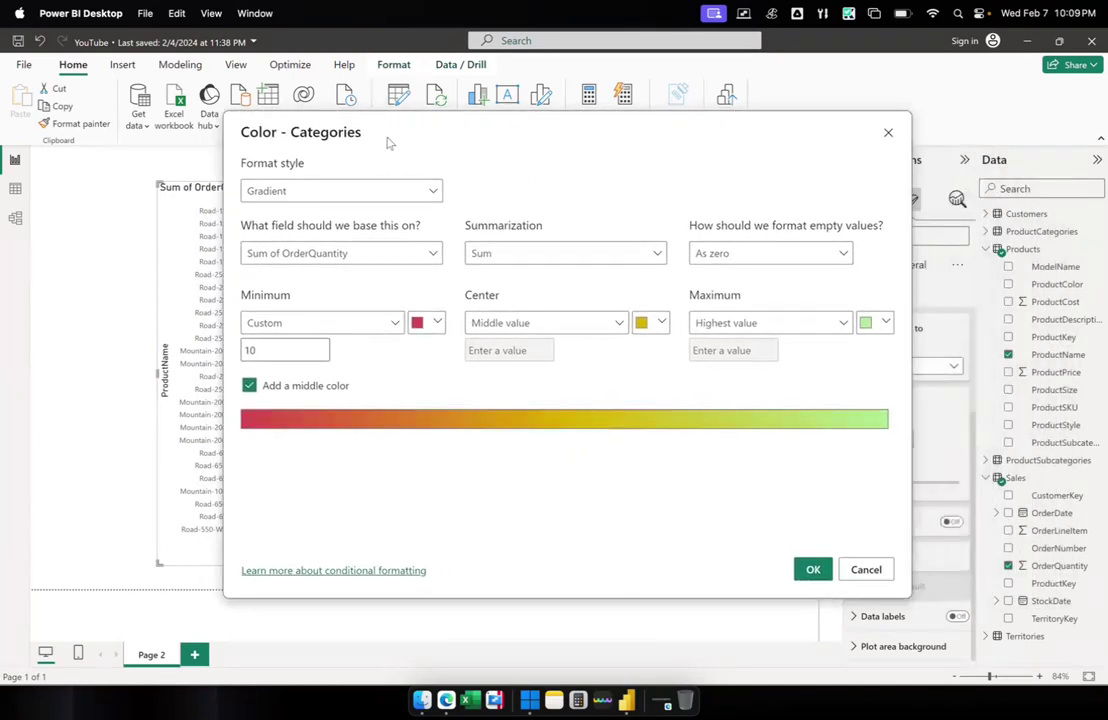
pyautogui.click(845, 323)
pyautogui.click(716, 369)
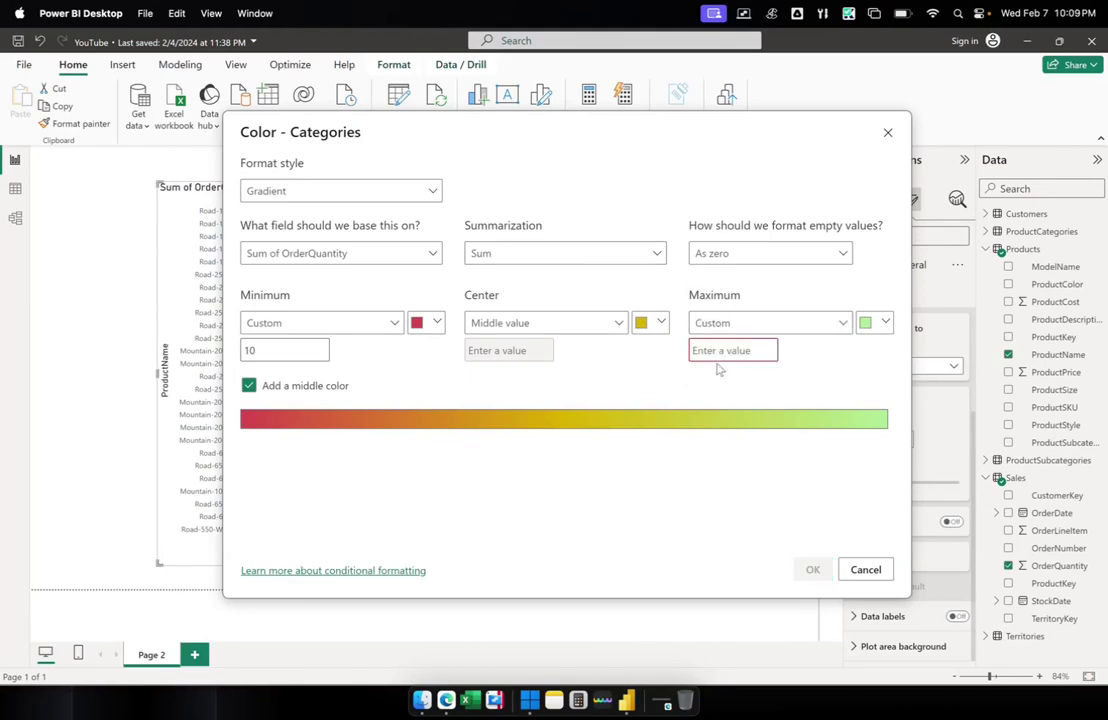
pyautogui.click(722, 350)
pyautogui.write('100')
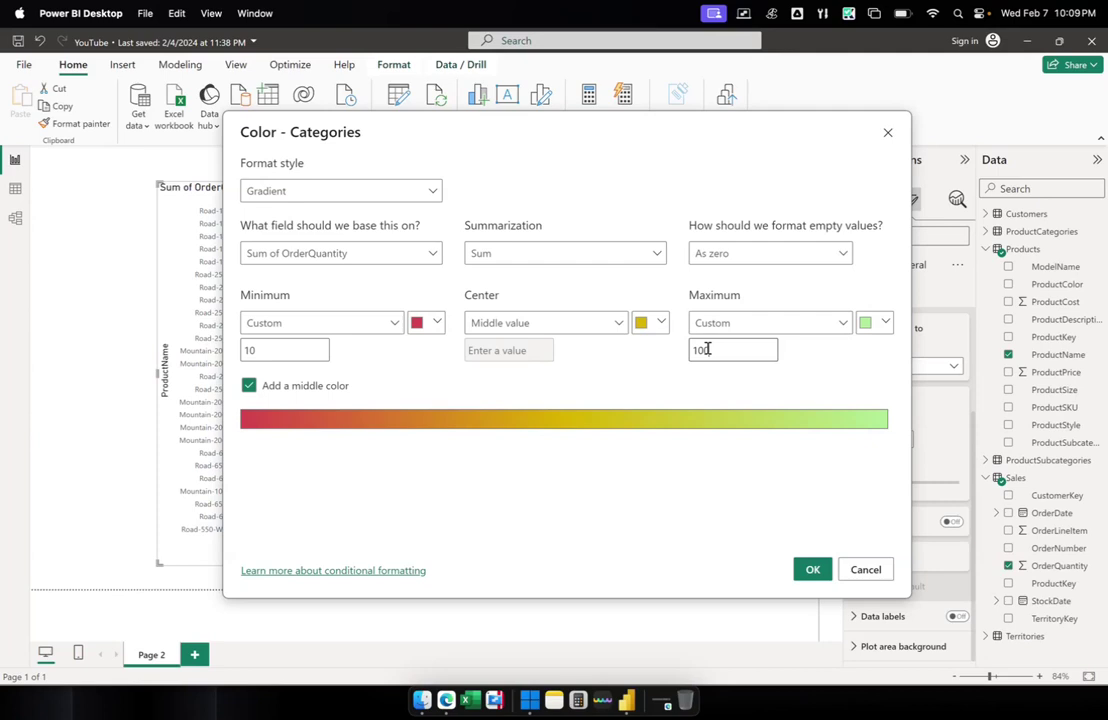
pyautogui.click(813, 570)
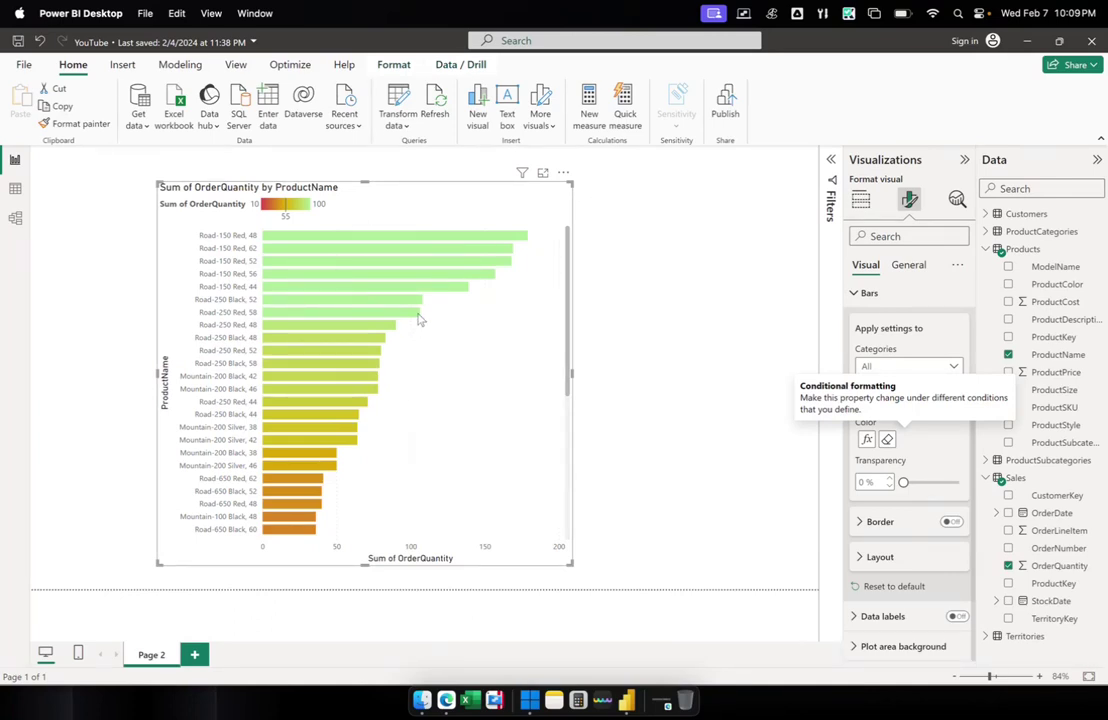
pyautogui.moveTo(417, 319)
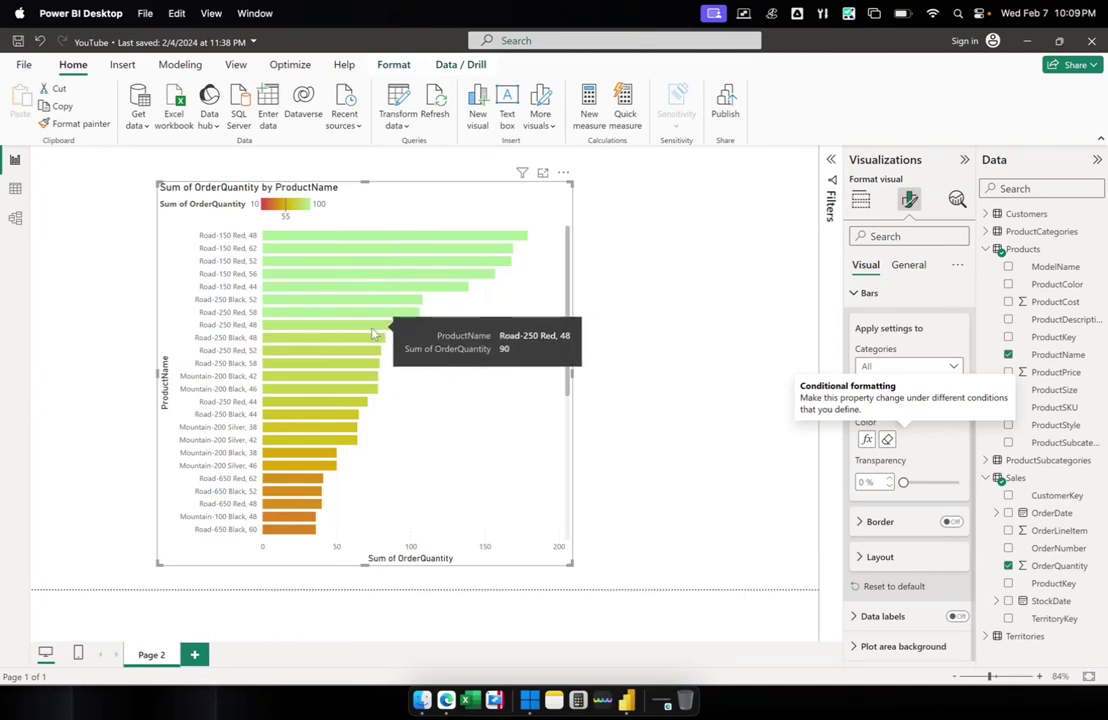
pyautogui.moveTo(366, 343)
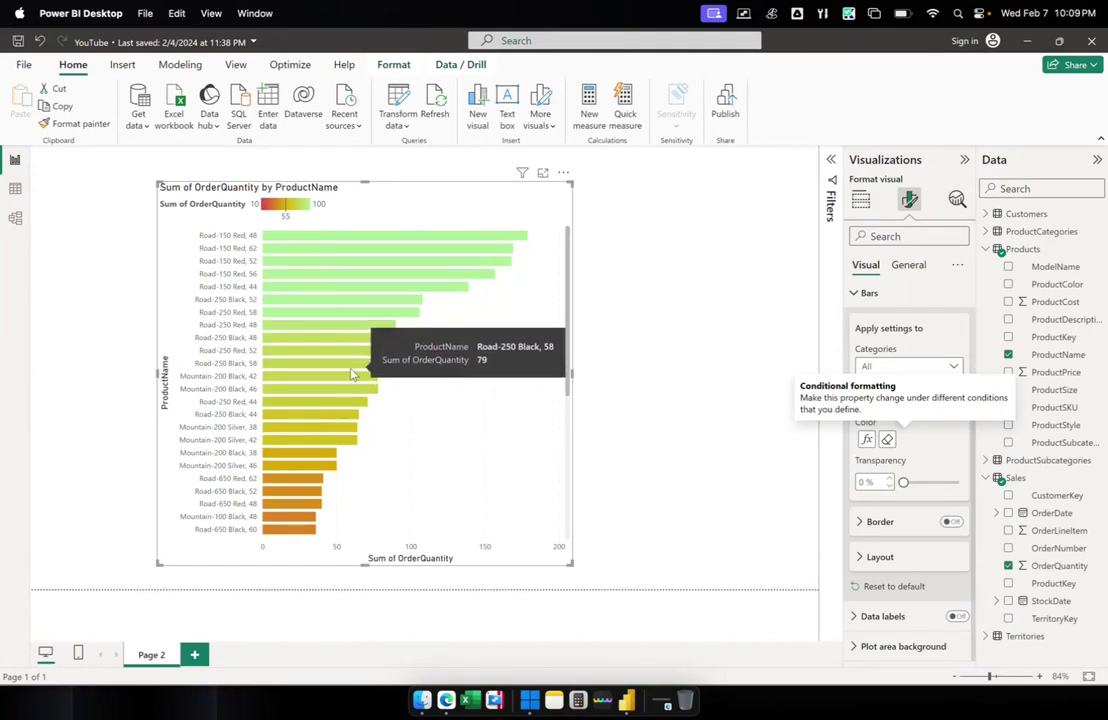
pyautogui.scroll(-5, 333, 415)
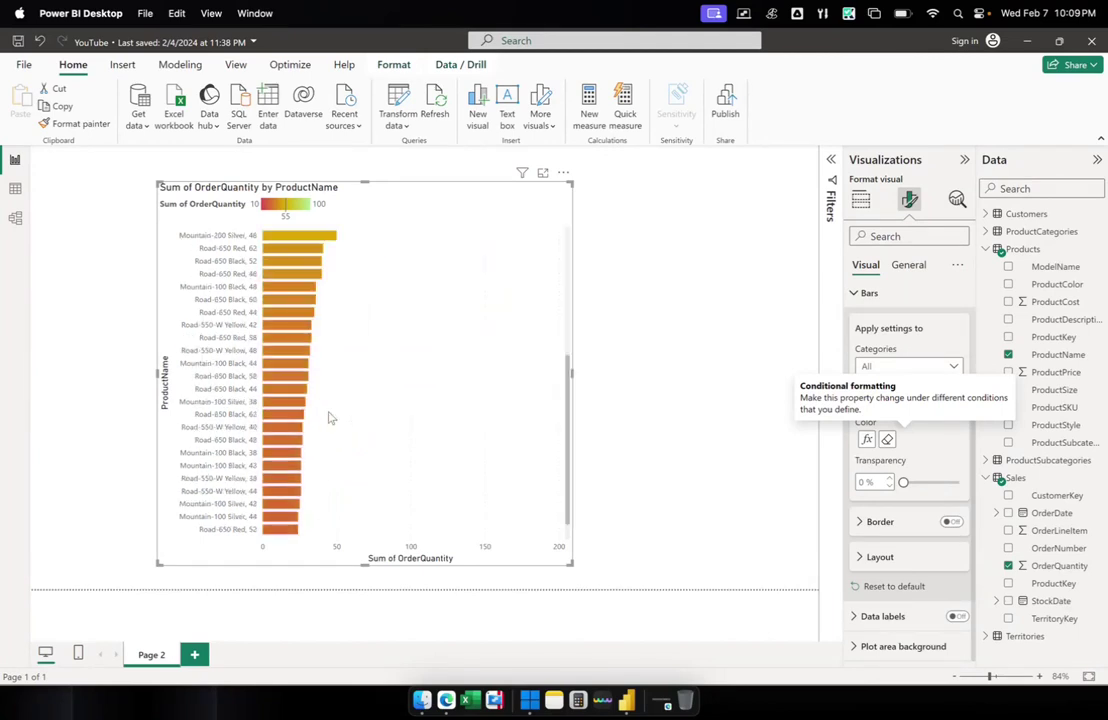
pyautogui.scroll(-1, 330, 417)
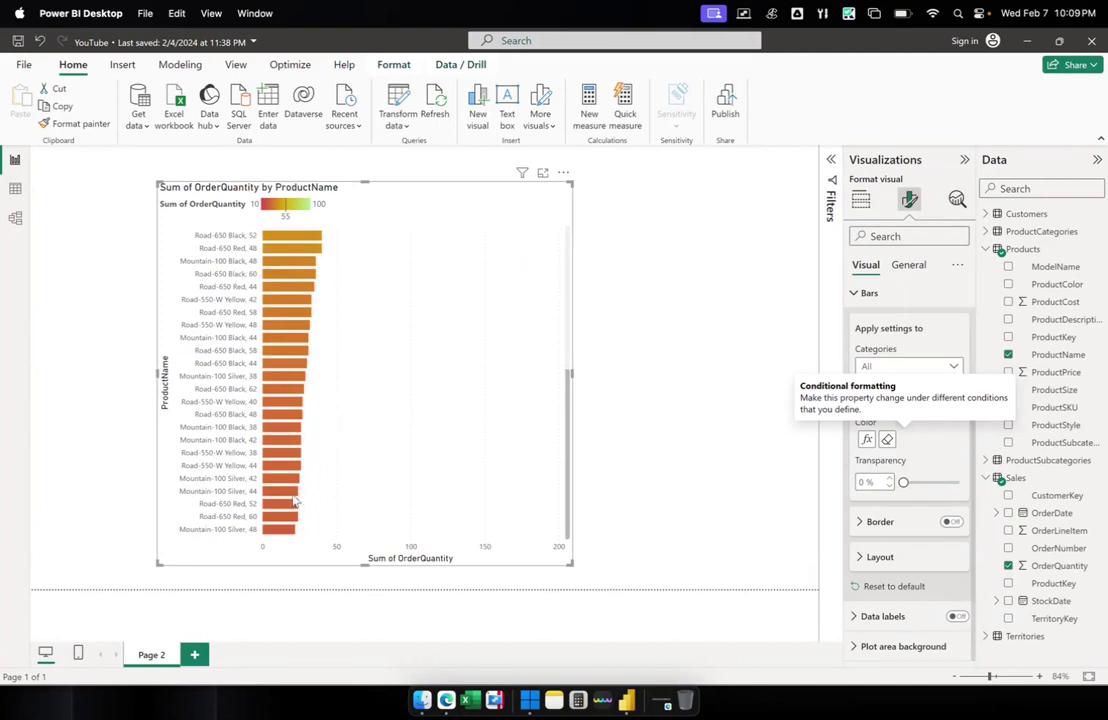
pyautogui.moveTo(295, 501)
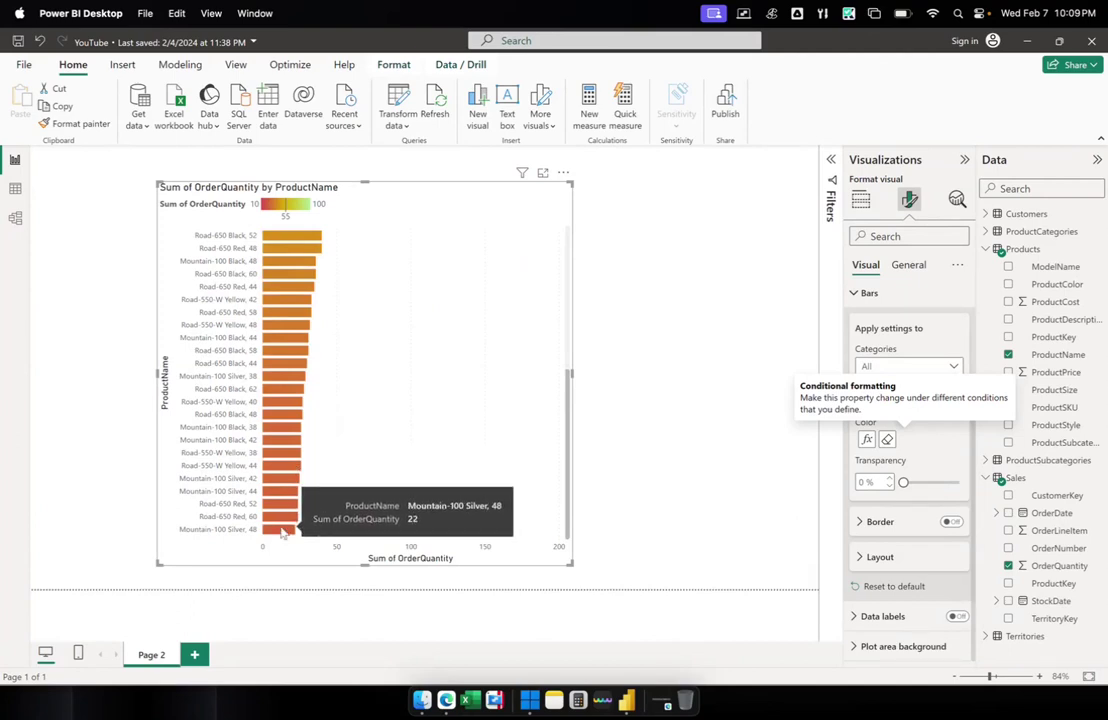
pyautogui.scroll(5, 308, 487)
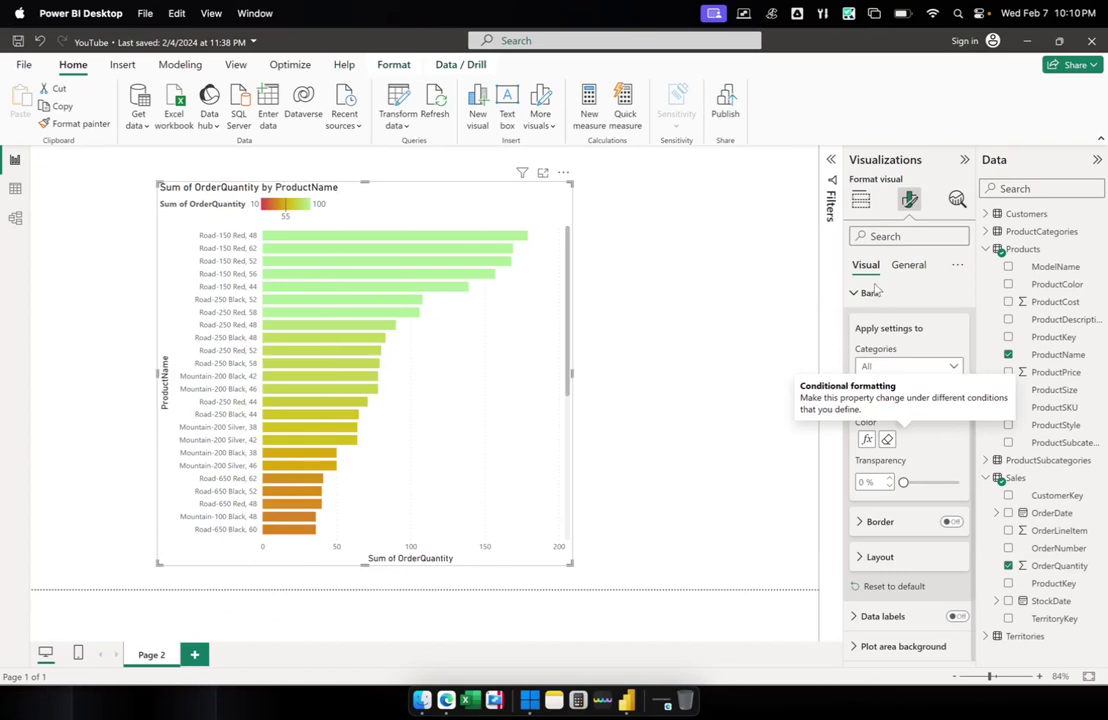
# Expand the Y-axis formatting settings, then bring the Edge recording page to the front.
pyautogui.scroll(4, 887, 330)
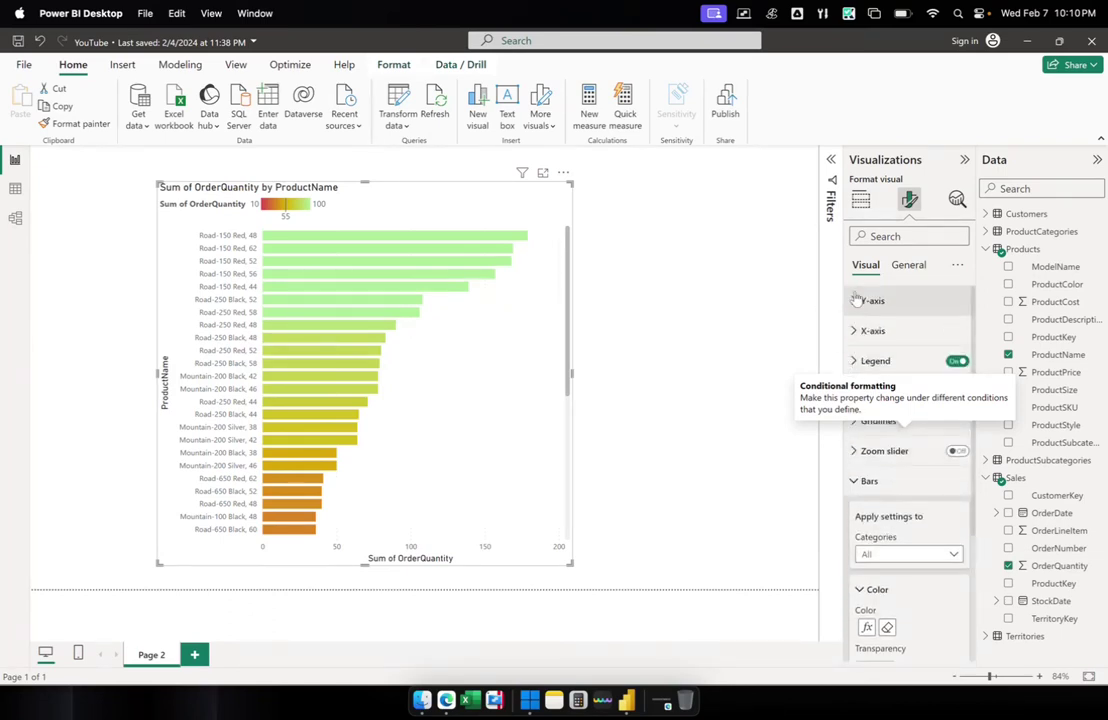
pyautogui.click(860, 299)
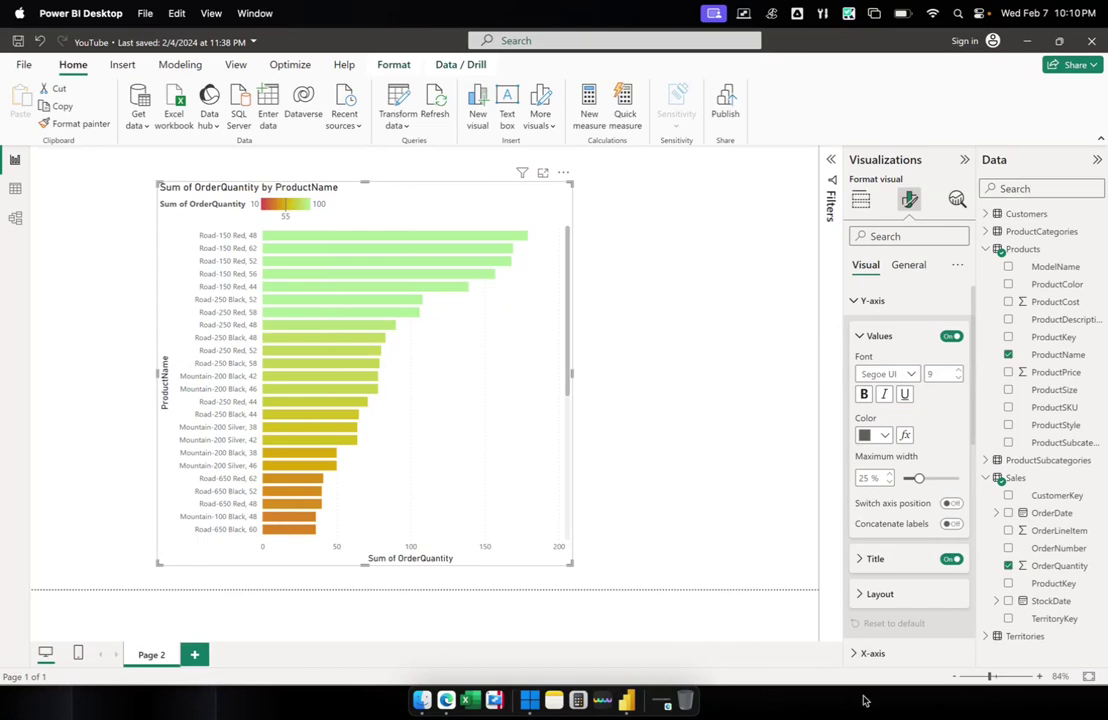
pyautogui.click(446, 700)
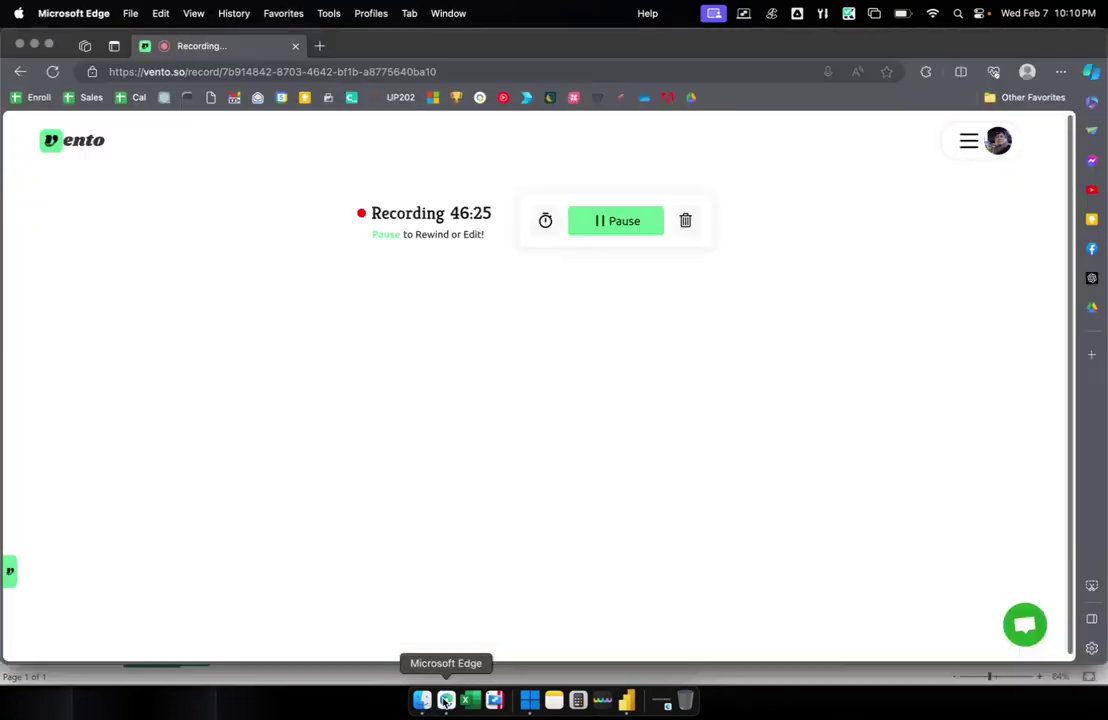